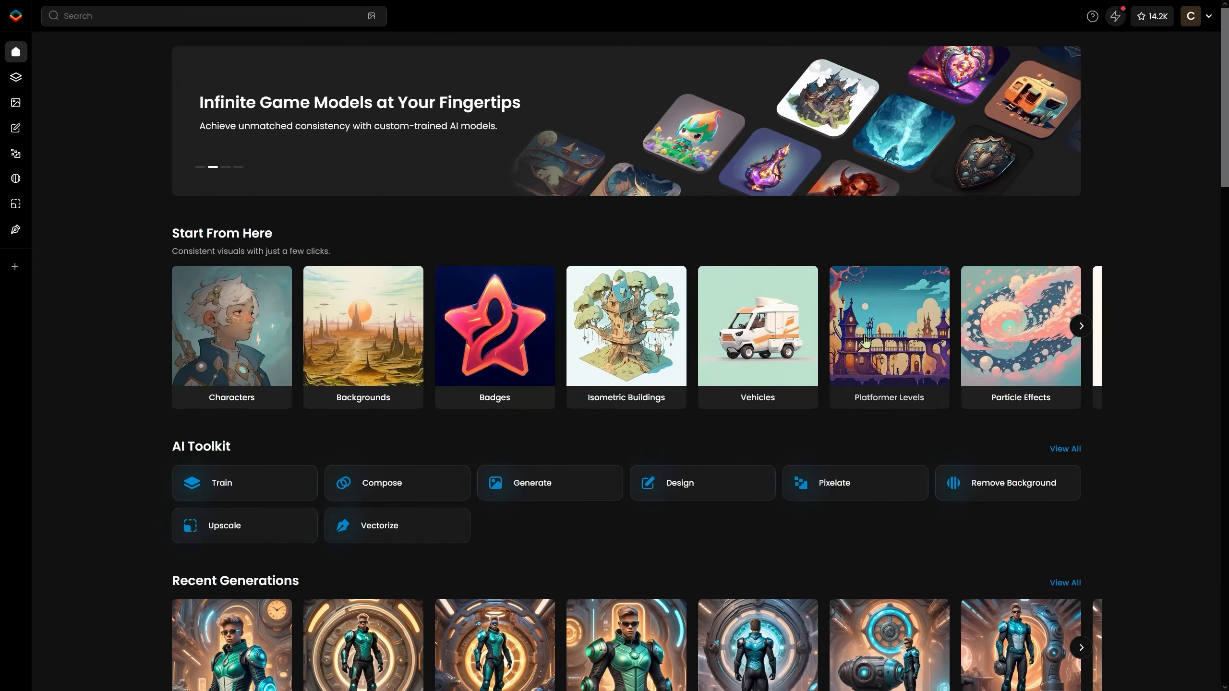
Preview the Platformer Levels template's prompt, style and reference options, then close it.
{"action": "left_click", "coordinate": [888, 326]}
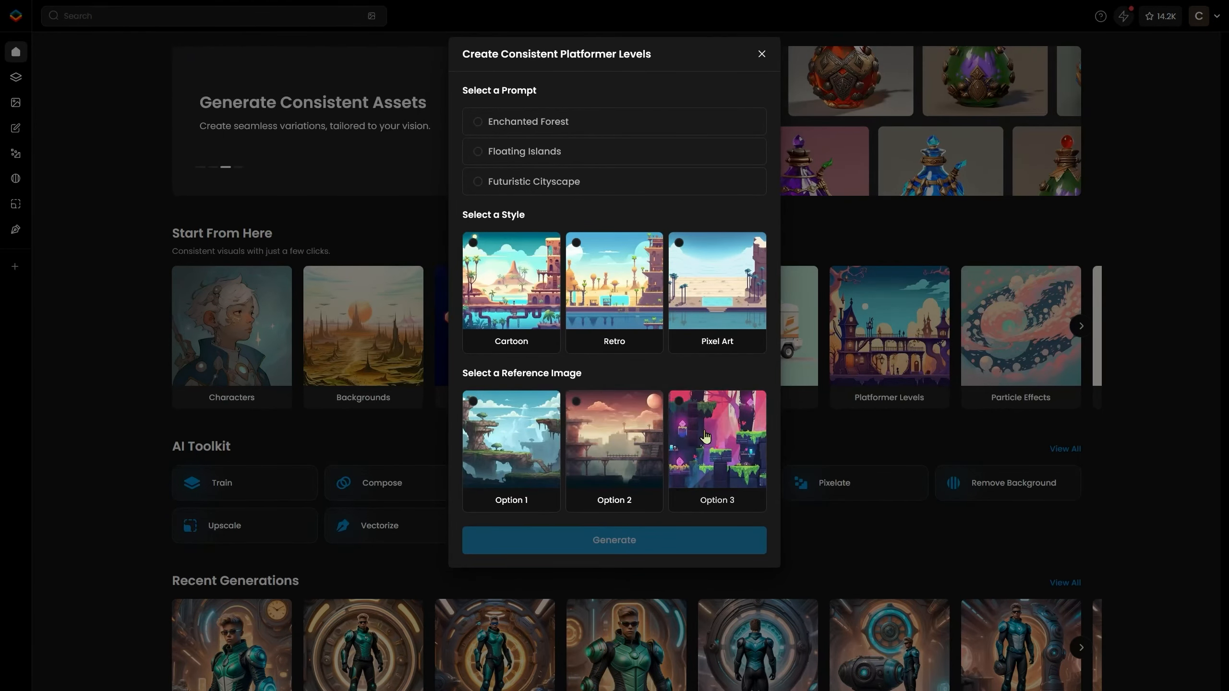
{"action": "left_click", "coordinate": [754, 64]}
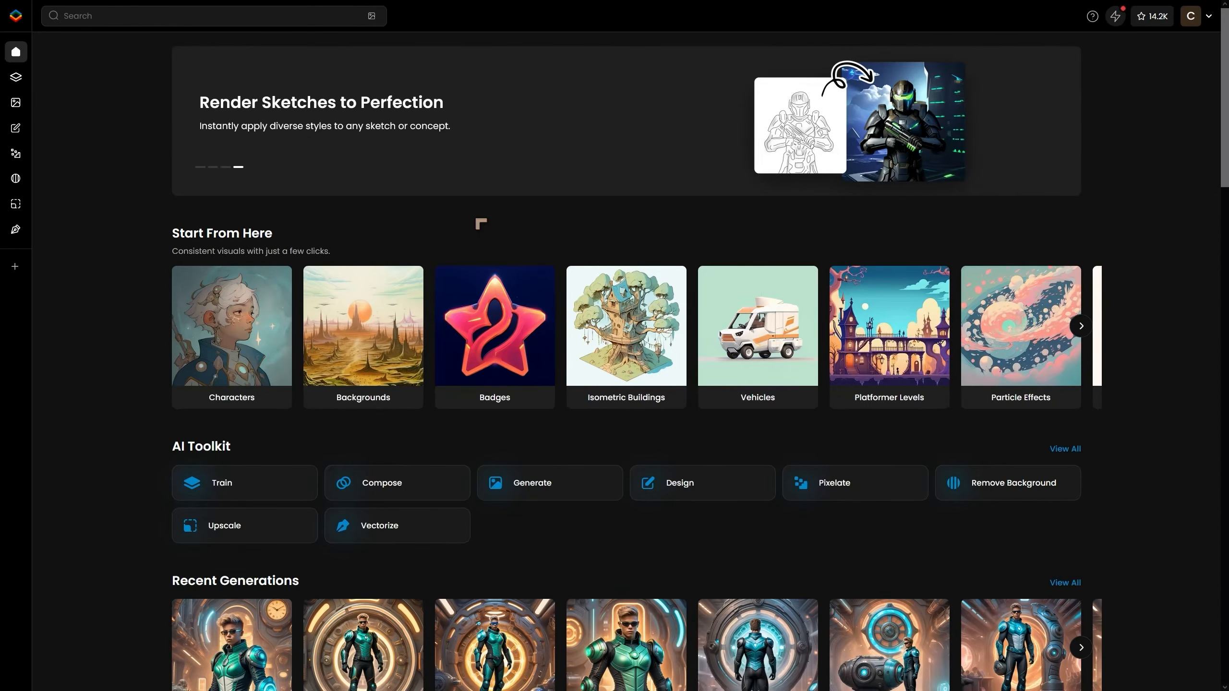
{"action": "scroll", "coordinate": [477, 225], "scroll_direction": "down", "scroll_amount": 3}
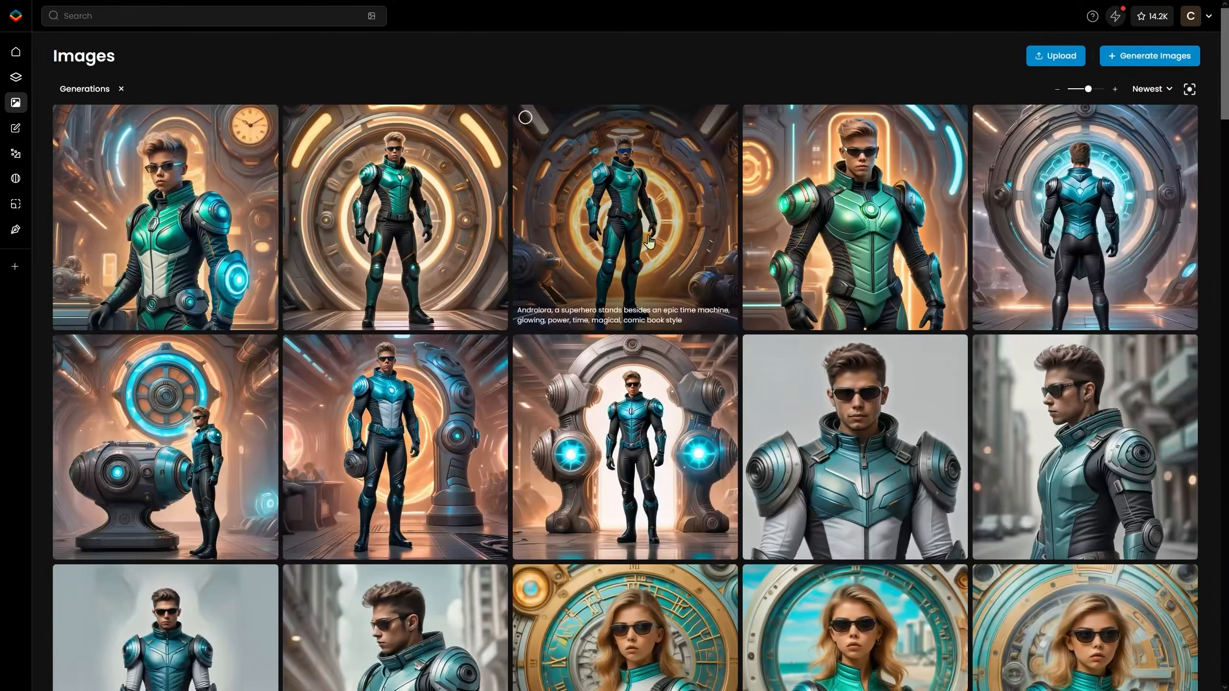
Browse the generated images gallery and the home page tutorials and inspiration examples.
{"action": "scroll", "coordinate": [503, 241], "scroll_direction": "down", "scroll_amount": 5}
{"action": "scroll", "coordinate": [501, 240], "scroll_direction": "down", "scroll_amount": 10}
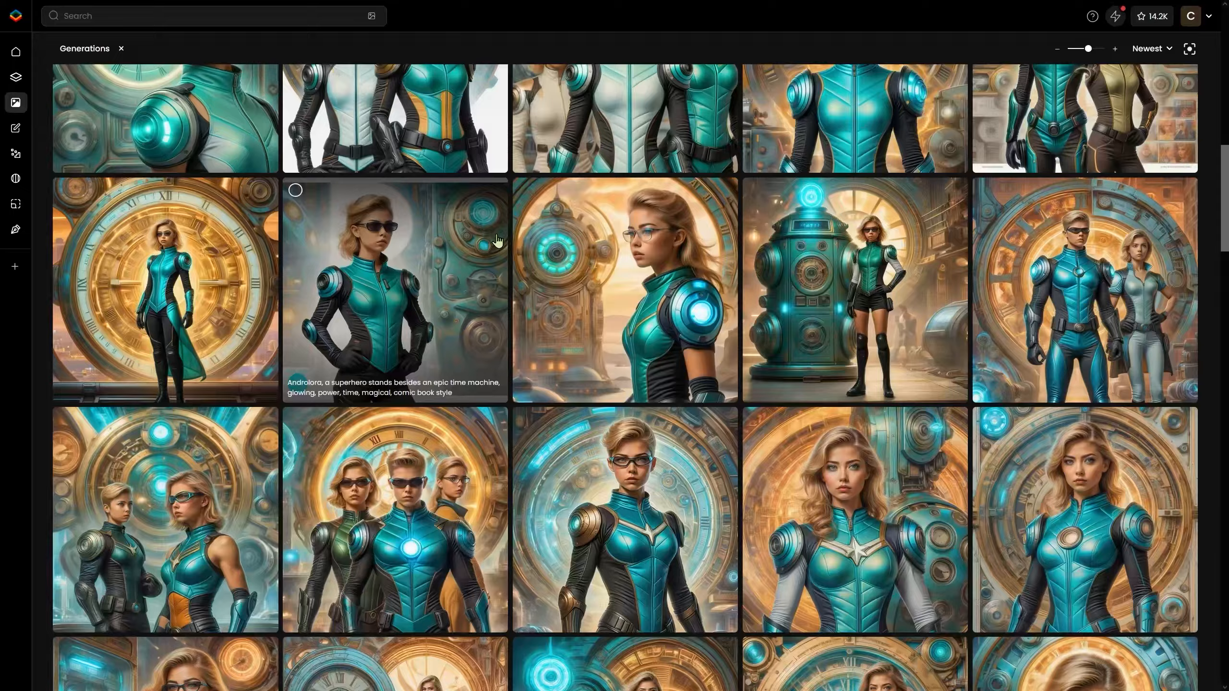
{"action": "left_click", "coordinate": [121, 48]}
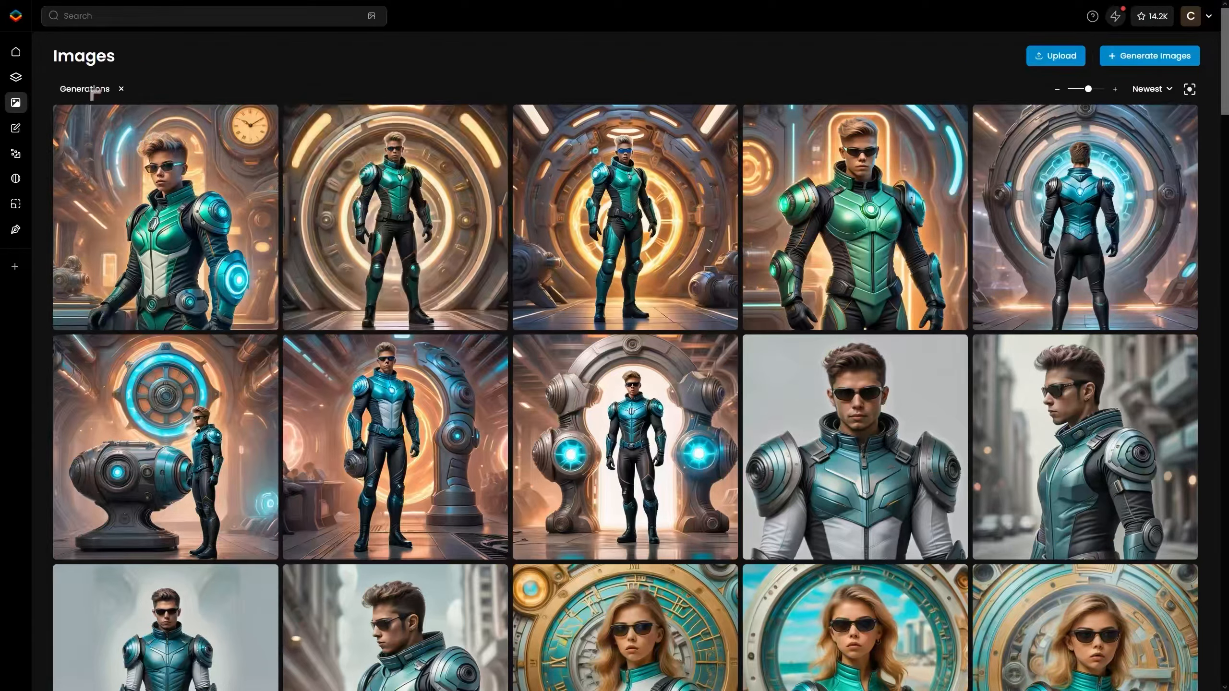
{"action": "mouse_move", "coordinate": [24, 83]}
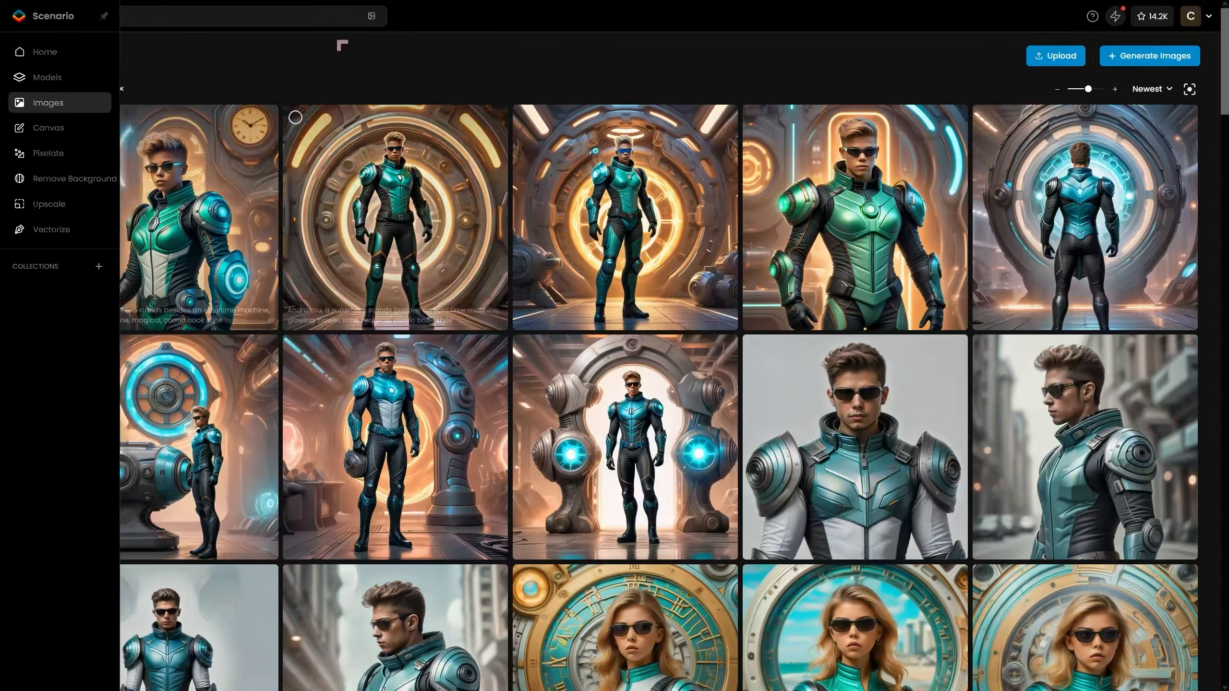
{"action": "left_click", "coordinate": [19, 54]}
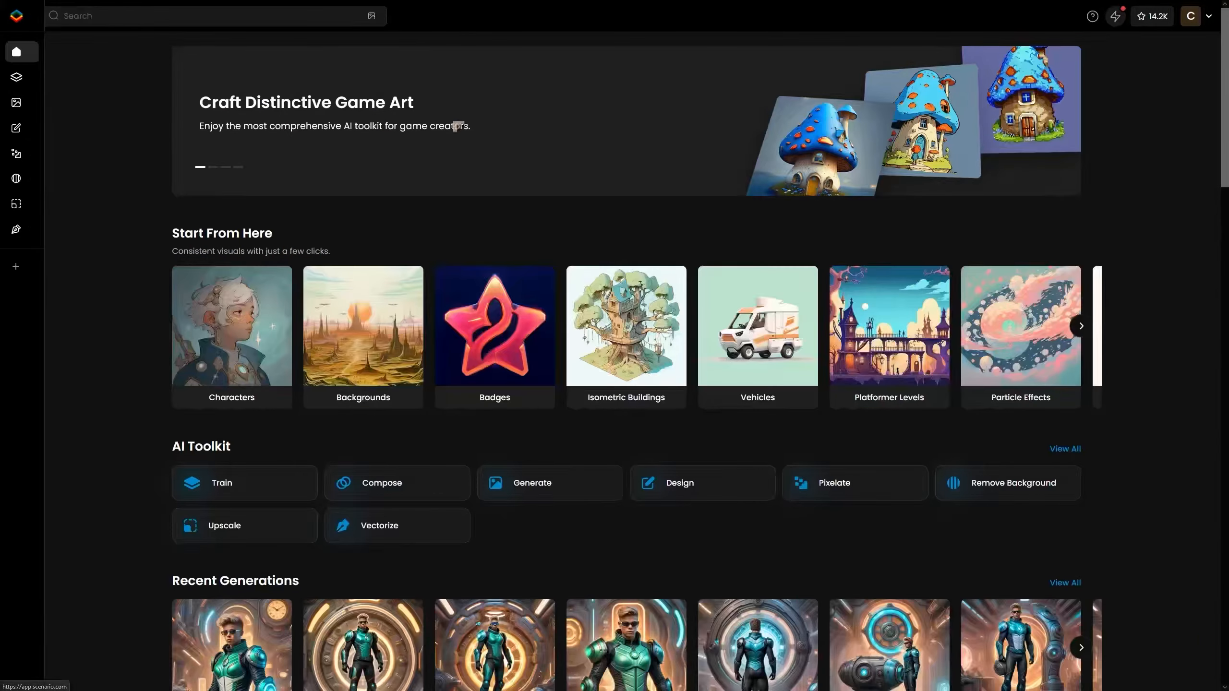
{"action": "scroll", "coordinate": [790, 196], "scroll_direction": "down", "scroll_amount": 20}
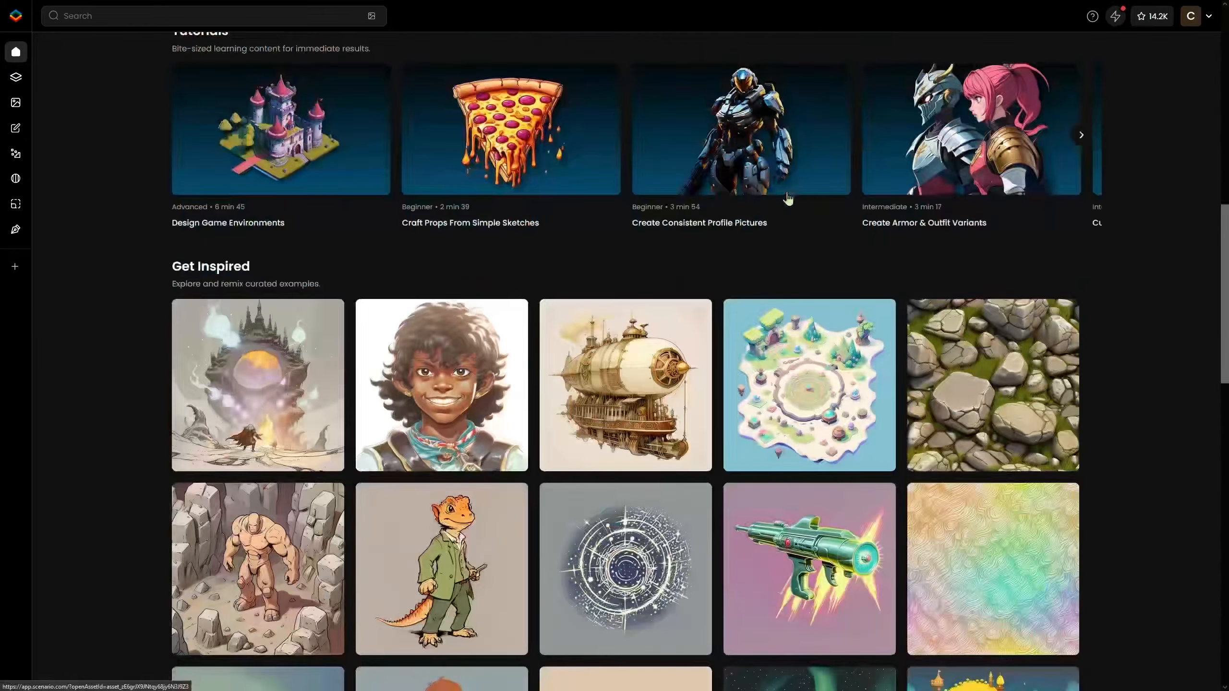
{"action": "scroll", "coordinate": [774, 194], "scroll_direction": "up", "scroll_amount": 20}
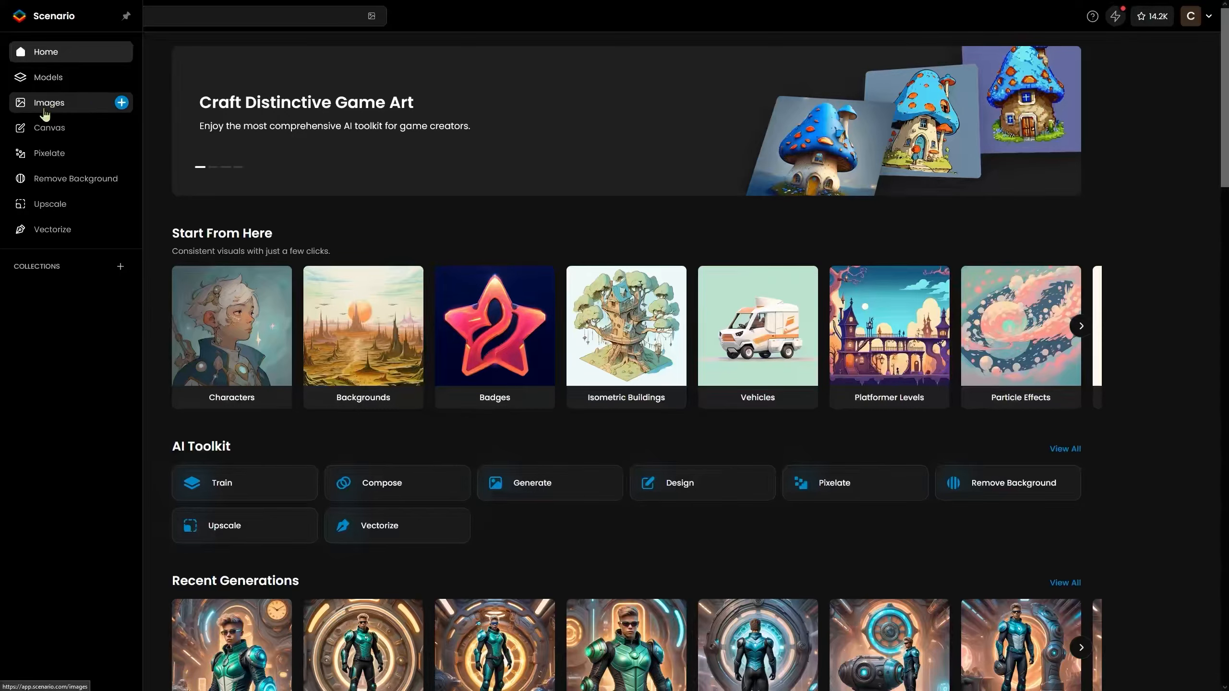
Open Generate Images from the Images page and choose the Cute Animal Character platform model.
{"action": "left_click", "coordinate": [51, 103]}
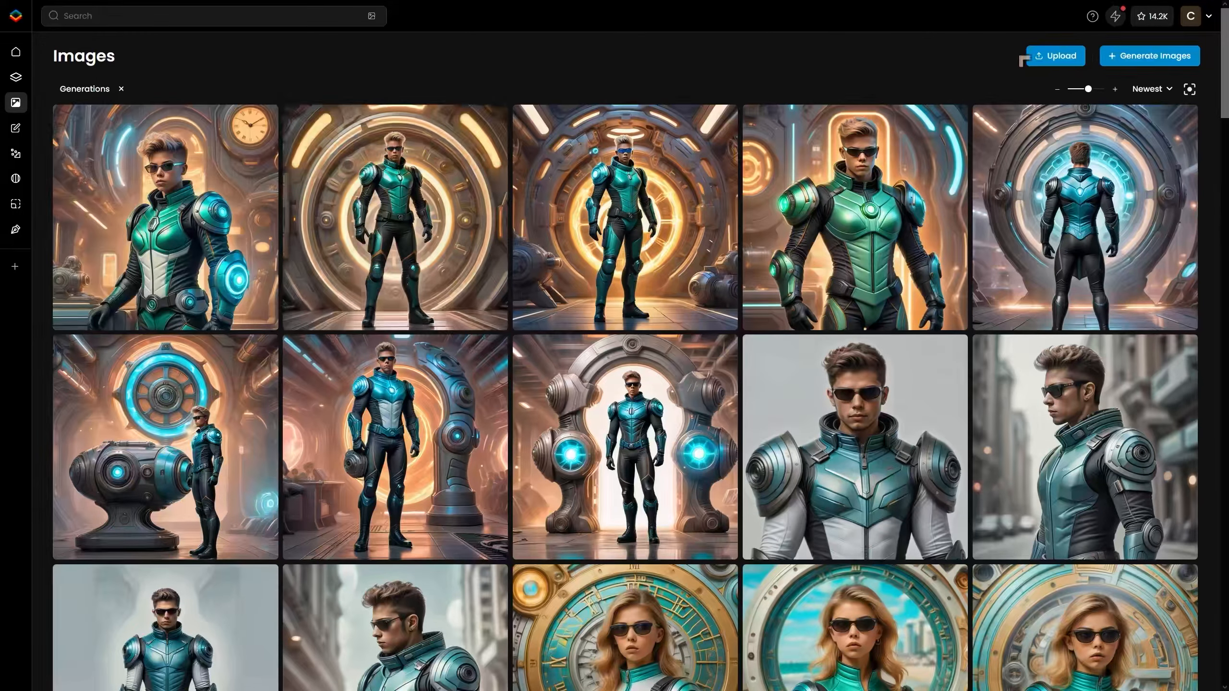
{"action": "left_click", "coordinate": [1106, 56]}
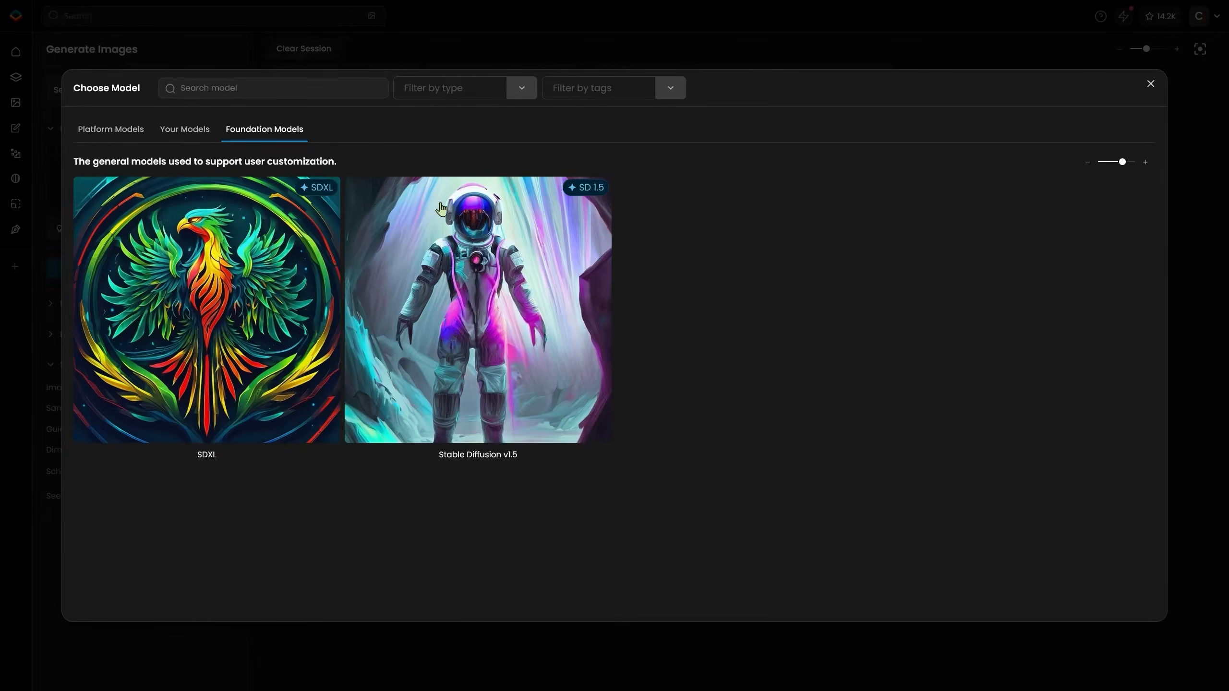
{"action": "left_click", "coordinate": [105, 129]}
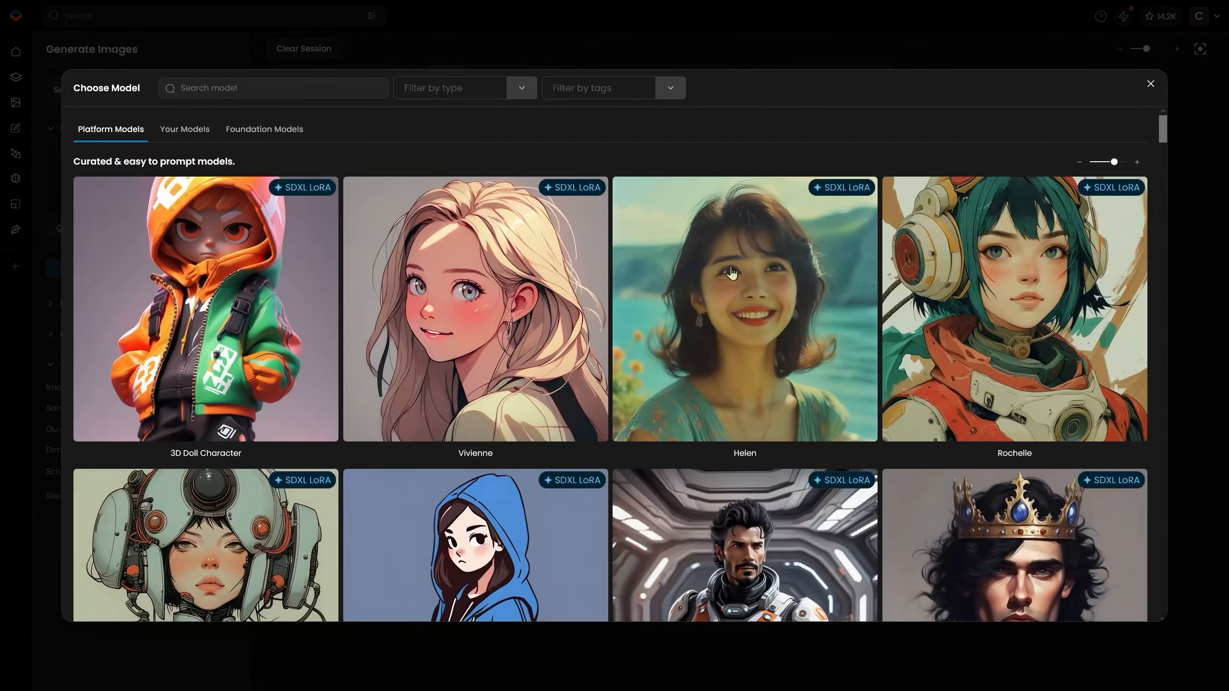
{"action": "scroll", "coordinate": [732, 274], "scroll_direction": "down", "scroll_amount": 10}
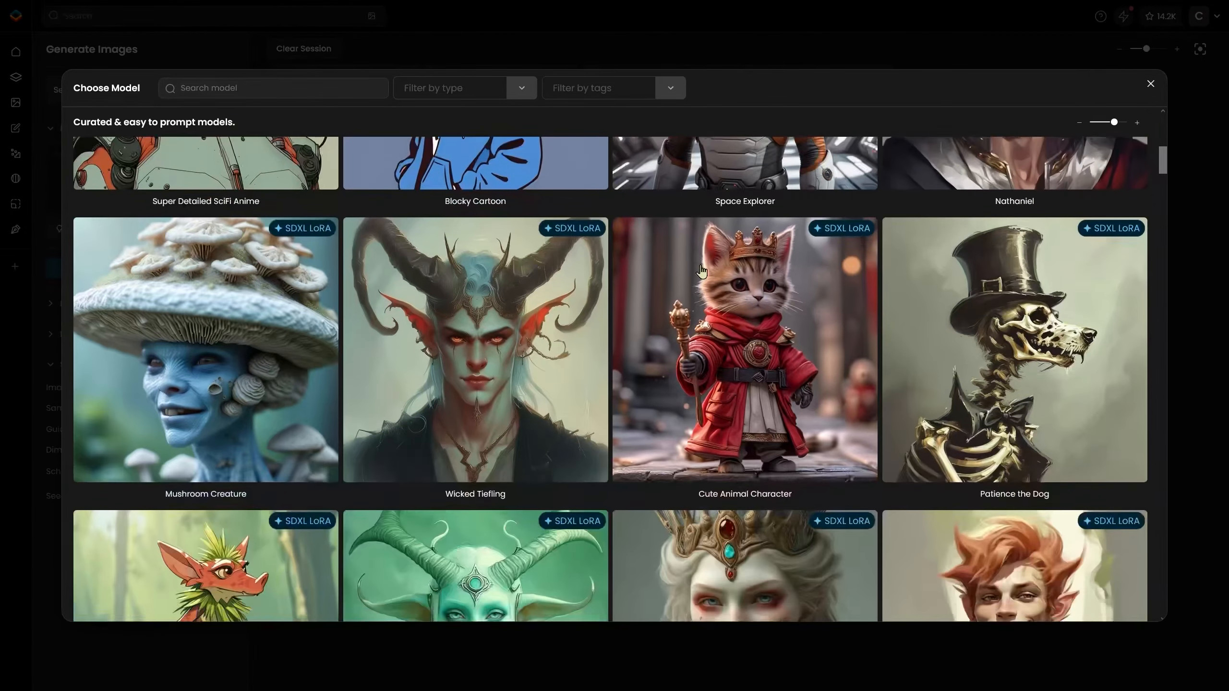
{"action": "left_click", "coordinate": [769, 311]}
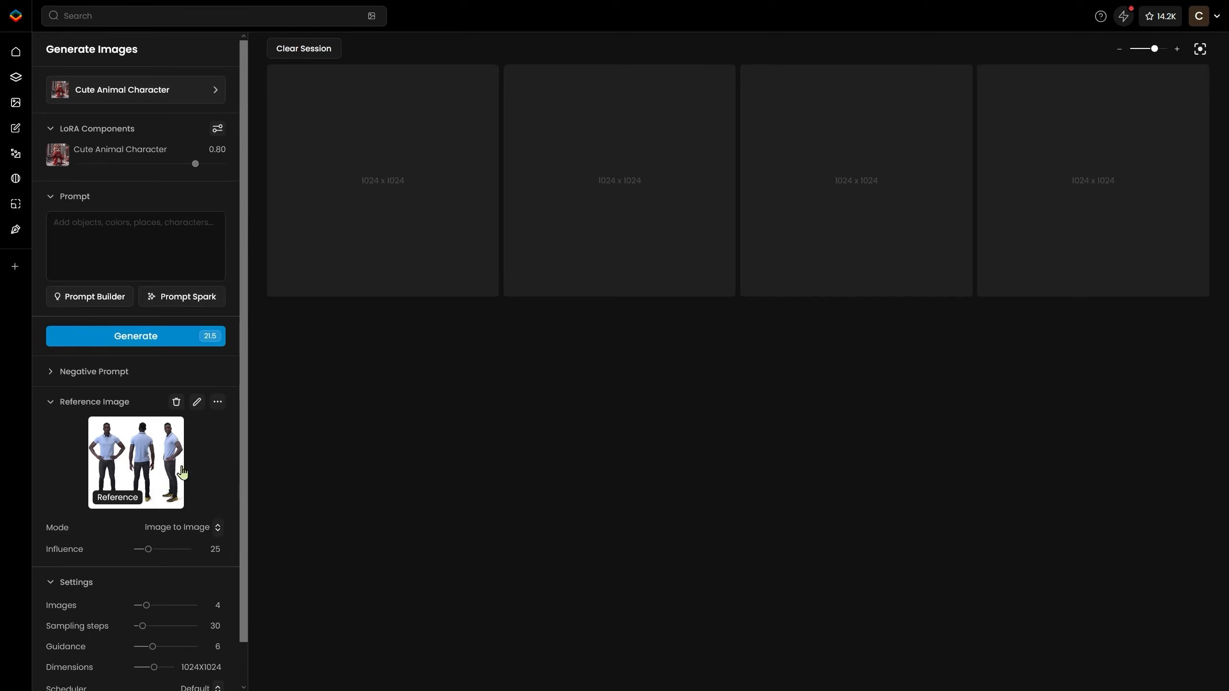
Set the reference image influence to 0 and generate a batch of images.
{"action": "left_click_drag", "start_coordinate": [148, 549], "coordinate": [133, 550]}
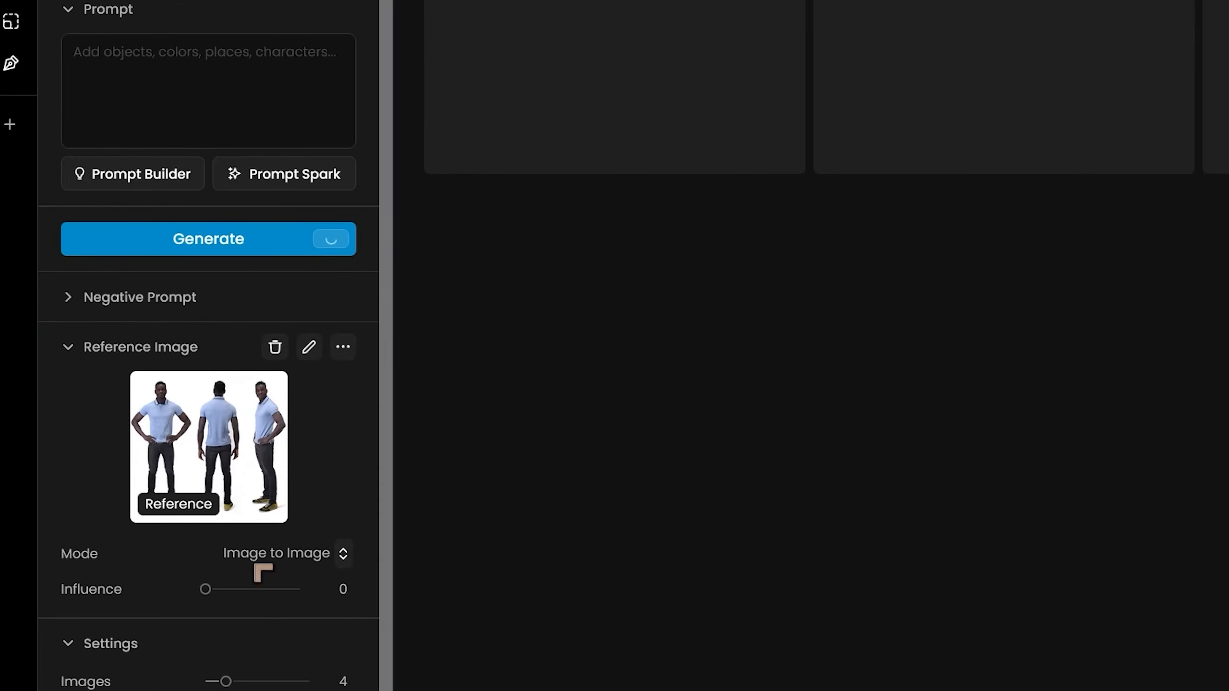
{"action": "scroll", "coordinate": [260, 571], "scroll_direction": "down", "scroll_amount": 2}
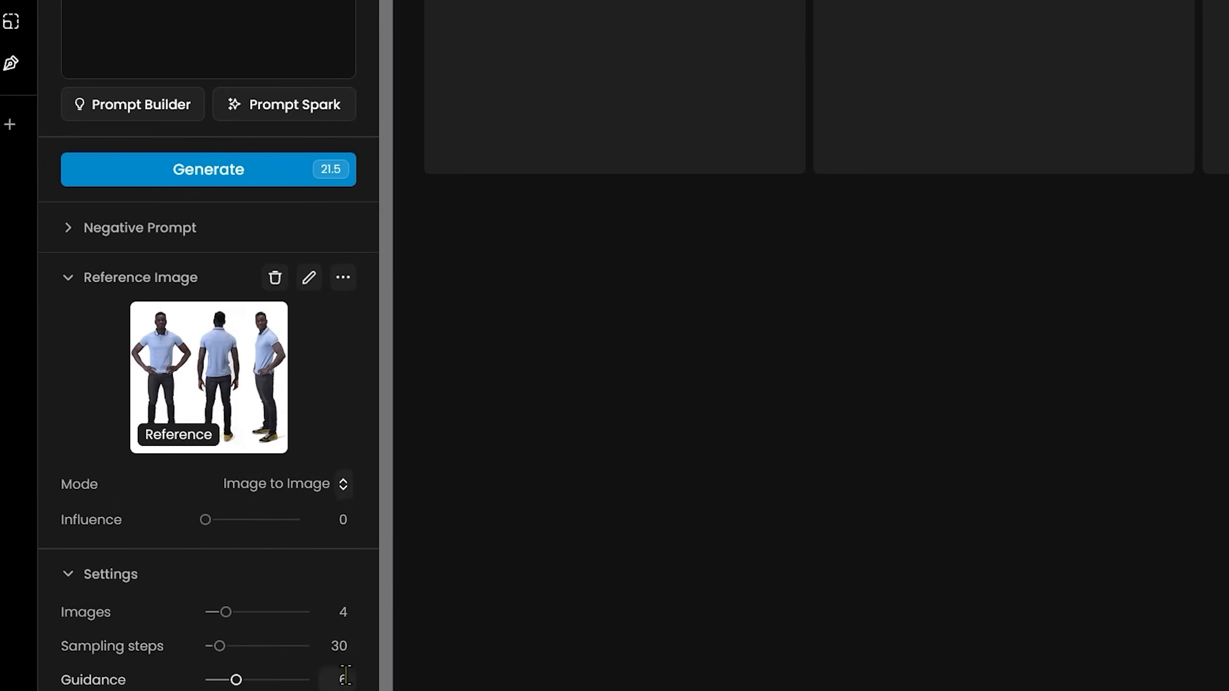
{"action": "scroll", "coordinate": [297, 607], "scroll_direction": "up", "scroll_amount": 2}
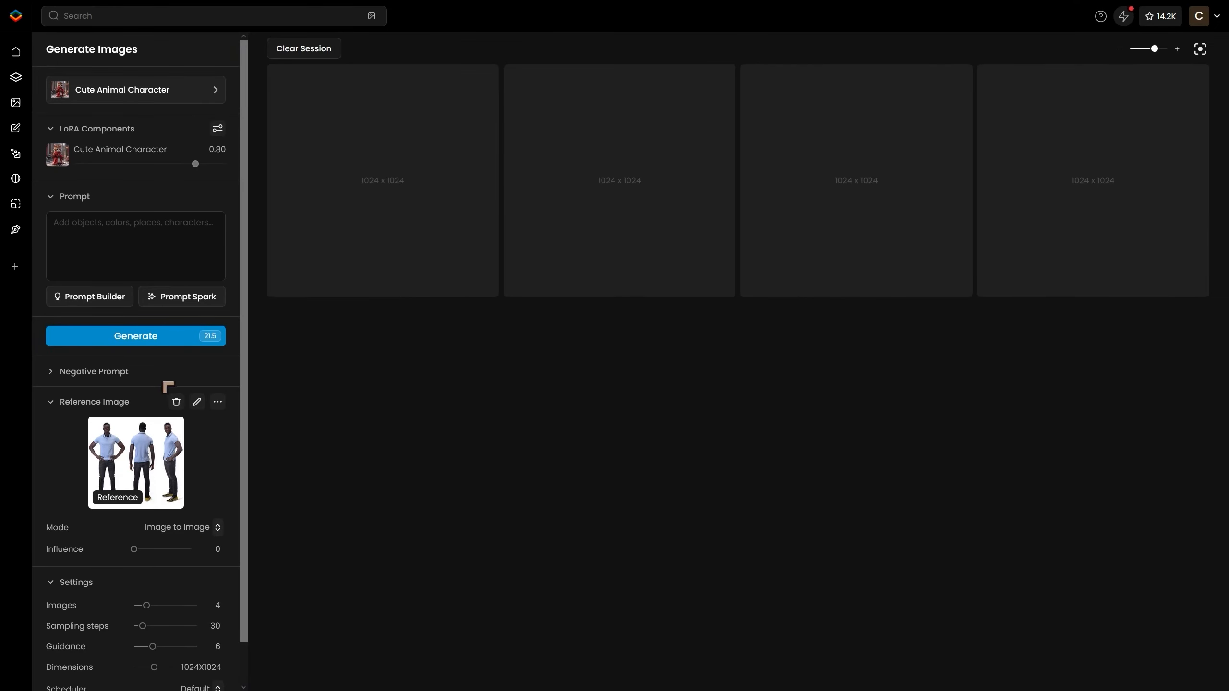
{"action": "left_click", "coordinate": [162, 340]}
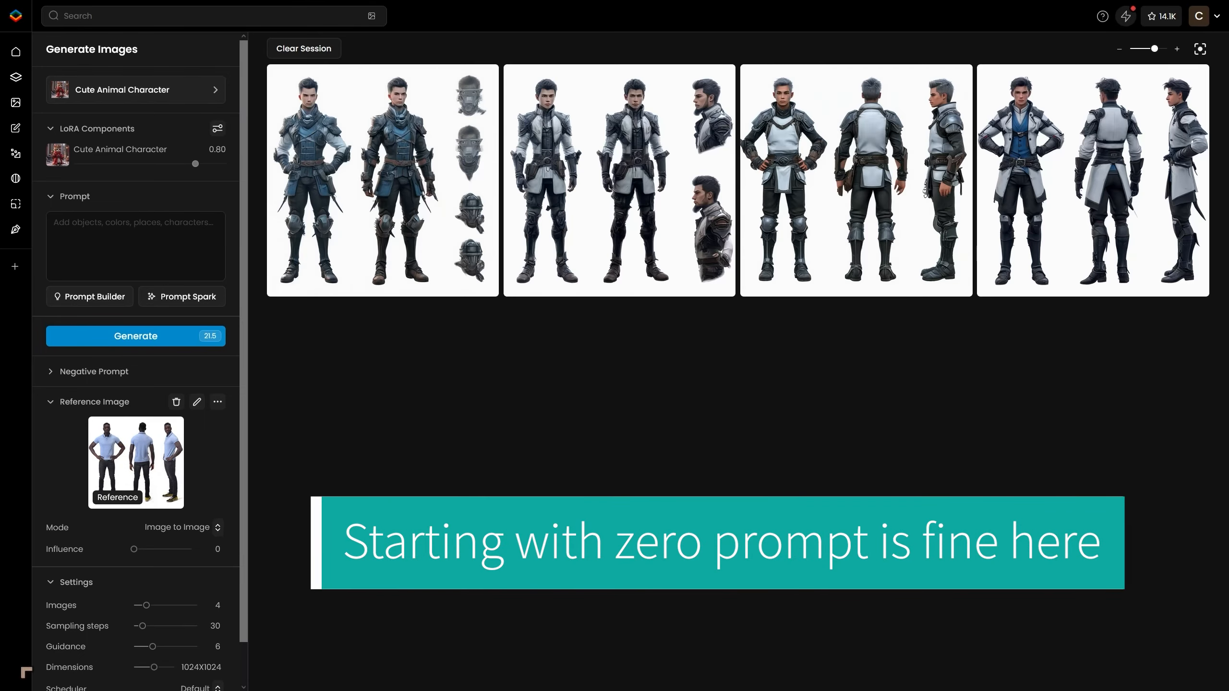
{"action": "mouse_move", "coordinate": [59, 658]}
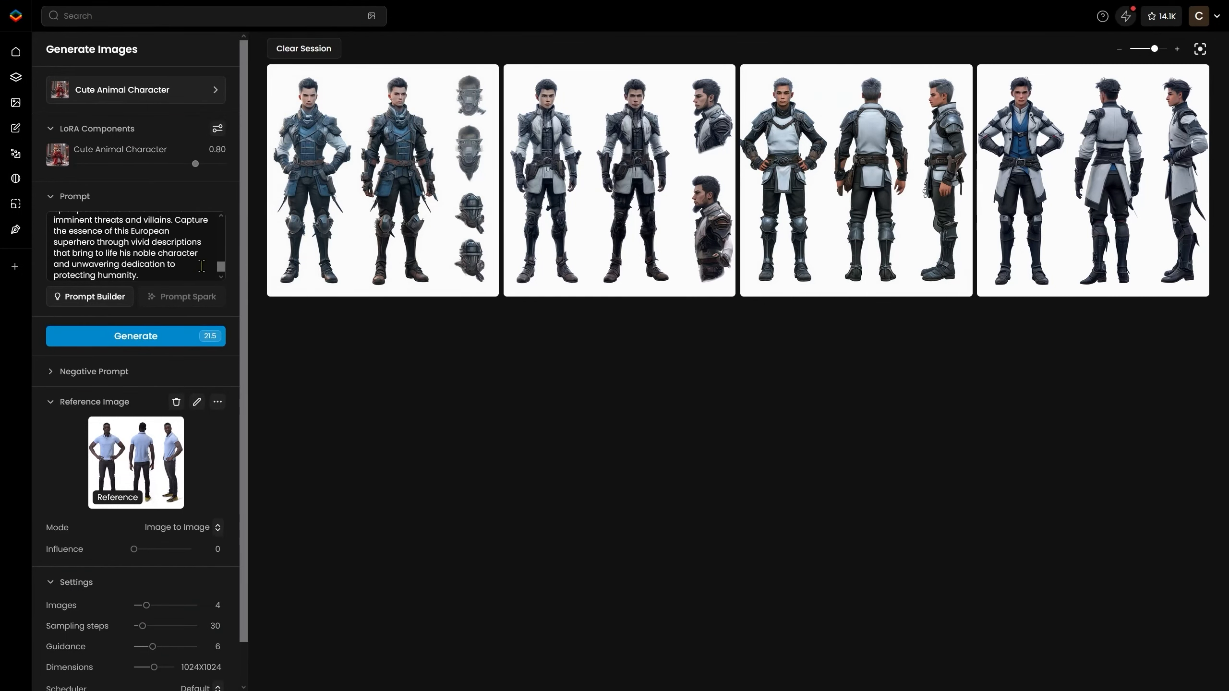
Review the expanded superhero prompt and its segments in the prompt box.
{"action": "left_click", "coordinate": [193, 293]}
{"action": "scroll", "coordinate": [182, 279], "scroll_direction": "down", "scroll_amount": 5}
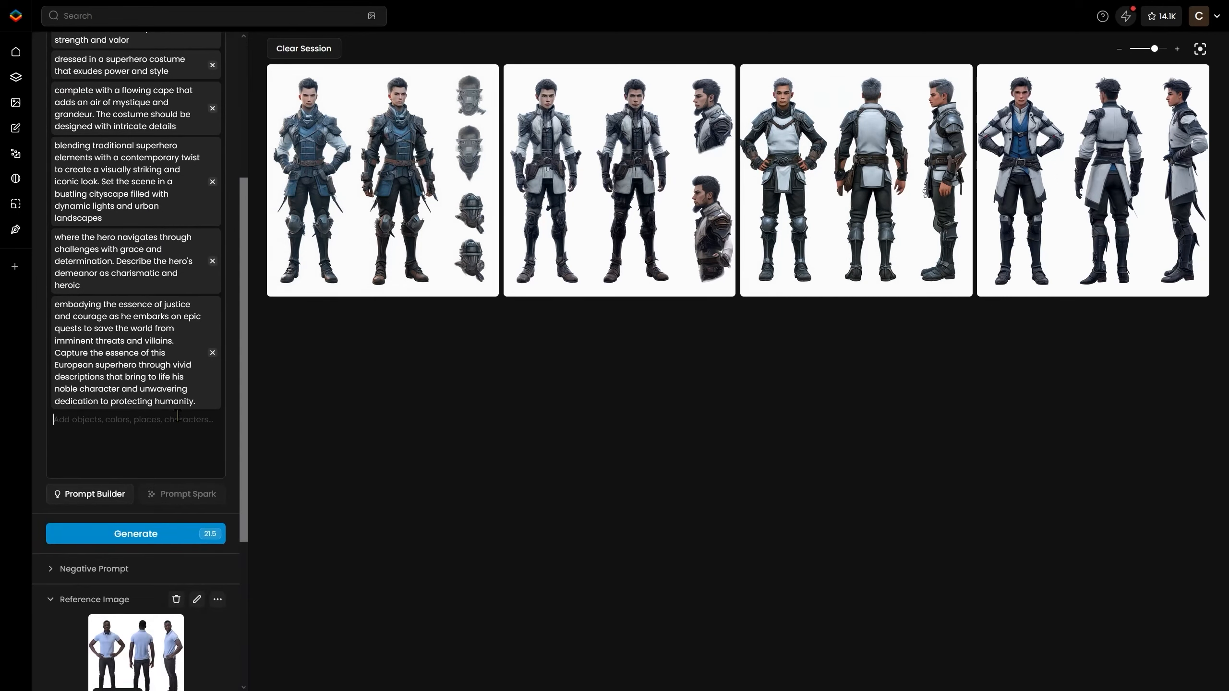
{"action": "scroll", "coordinate": [183, 338], "scroll_direction": "up", "scroll_amount": 5}
Switch to Adobe Stock and browse the 'woman front side rear' search results for turnaround reference photos.
{"action": "scroll", "coordinate": [160, 436], "scroll_direction": "down", "scroll_amount": 3}
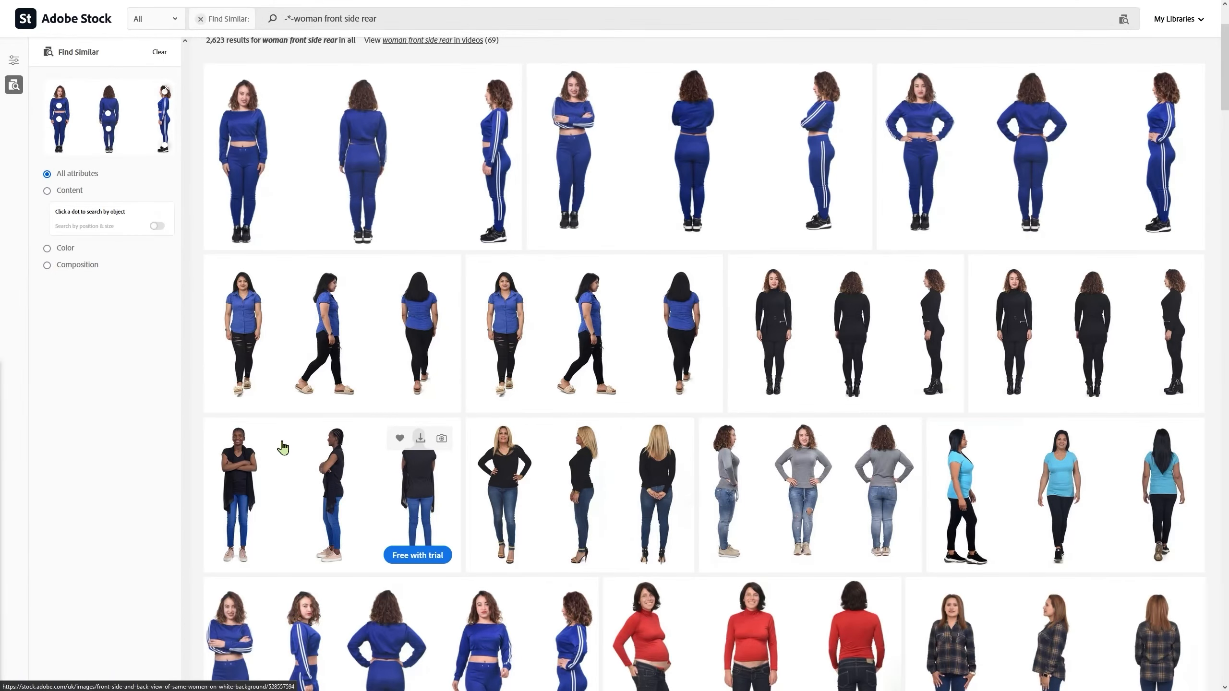
{"action": "scroll", "coordinate": [283, 447], "scroll_direction": "down", "scroll_amount": 5}
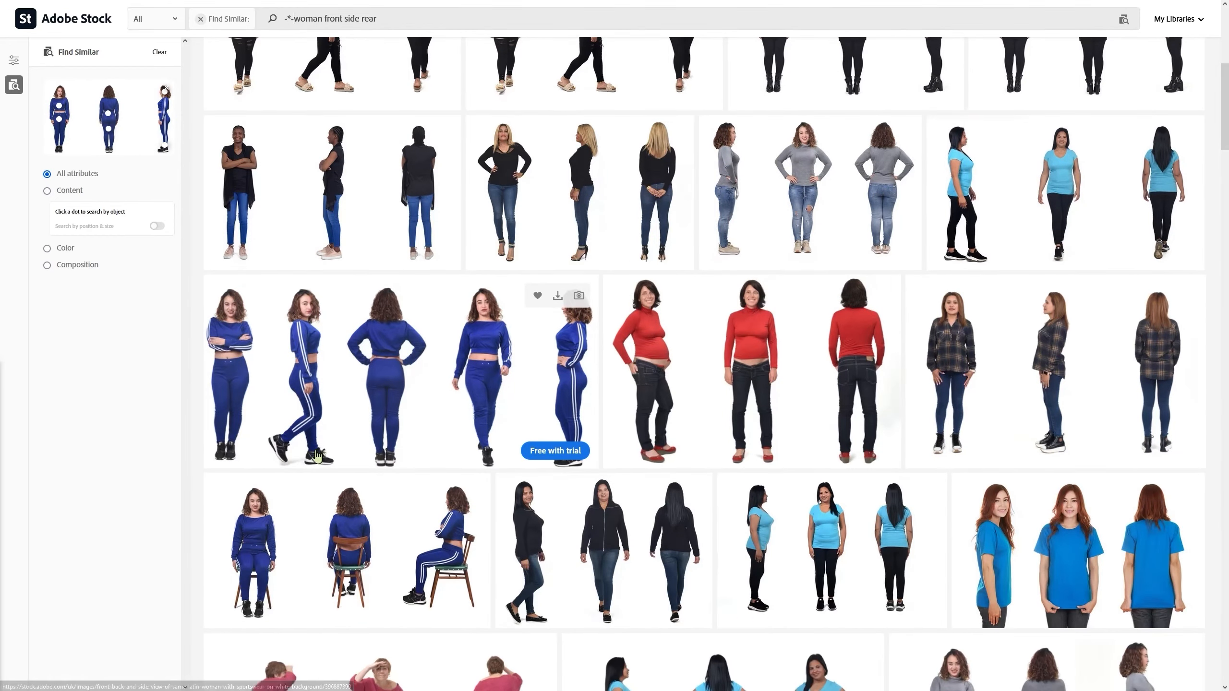
{"action": "scroll", "coordinate": [315, 456], "scroll_direction": "down", "scroll_amount": 7}
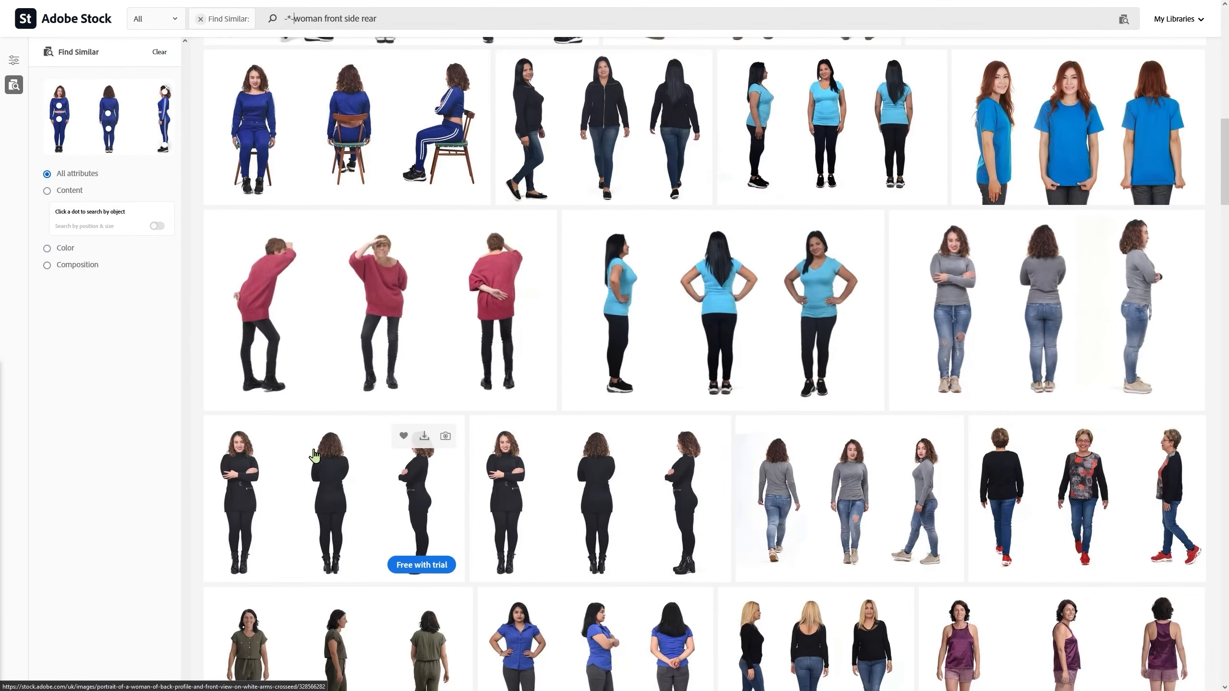
{"action": "scroll", "coordinate": [315, 455], "scroll_direction": "down", "scroll_amount": 6}
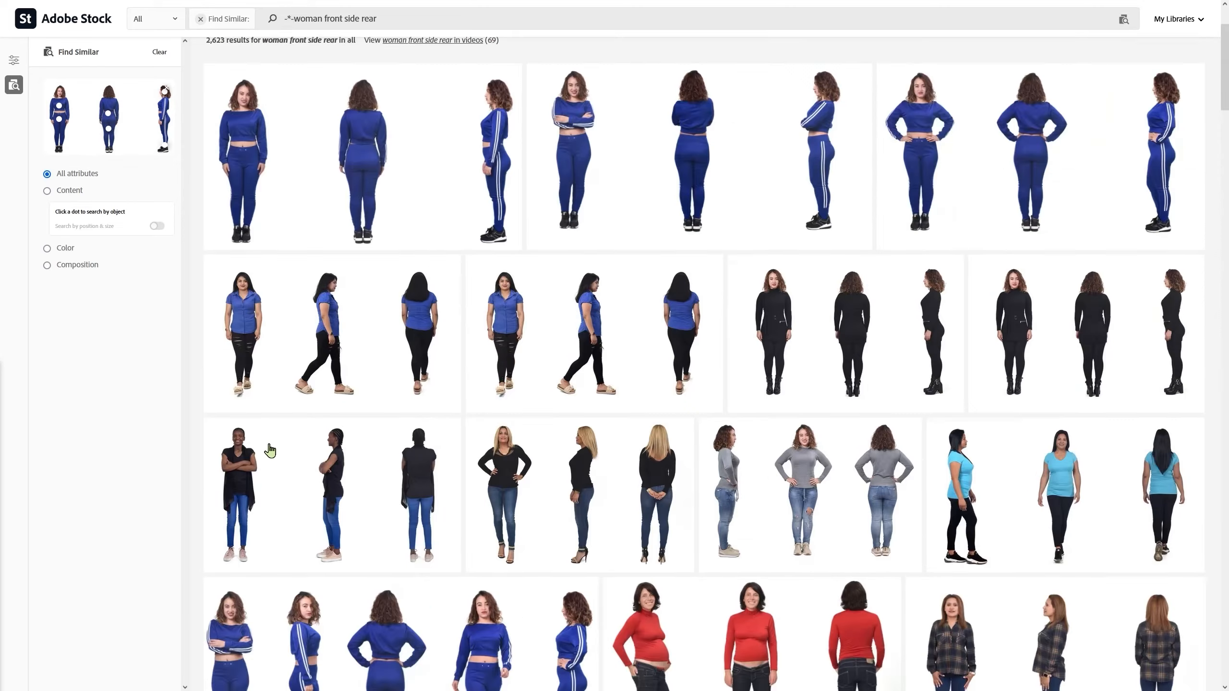
{"action": "scroll", "coordinate": [283, 448], "scroll_direction": "down", "scroll_amount": 5}
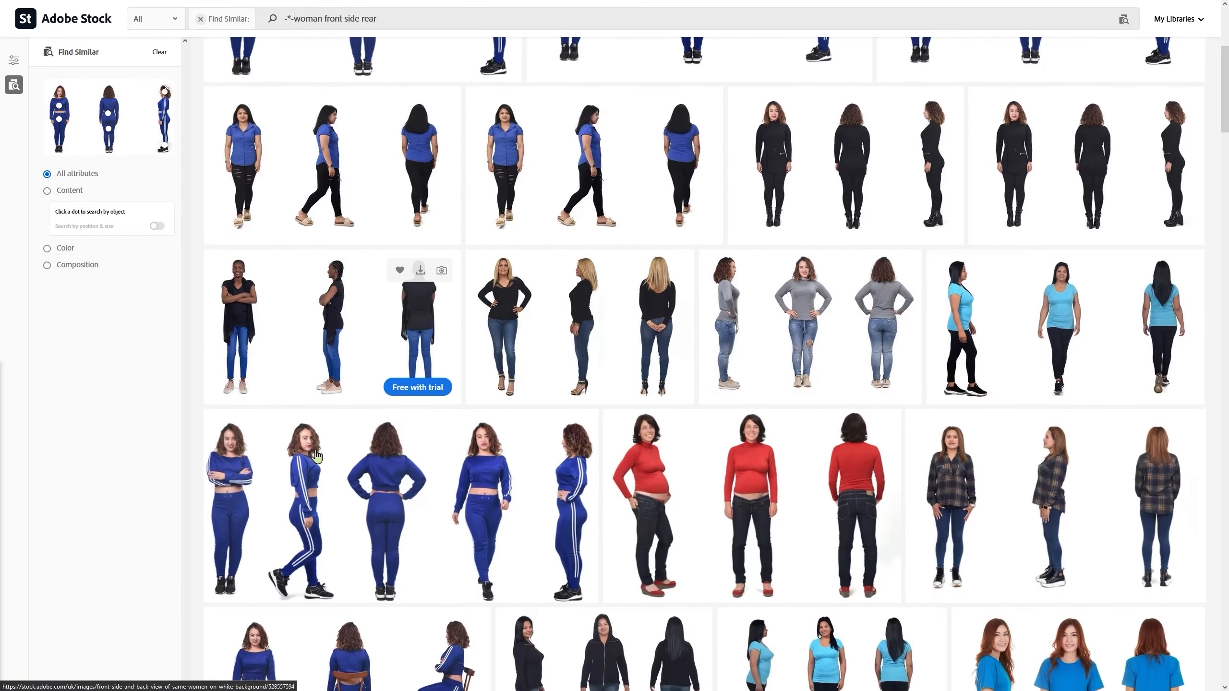
{"action": "scroll", "coordinate": [322, 455], "scroll_direction": "down", "scroll_amount": 8}
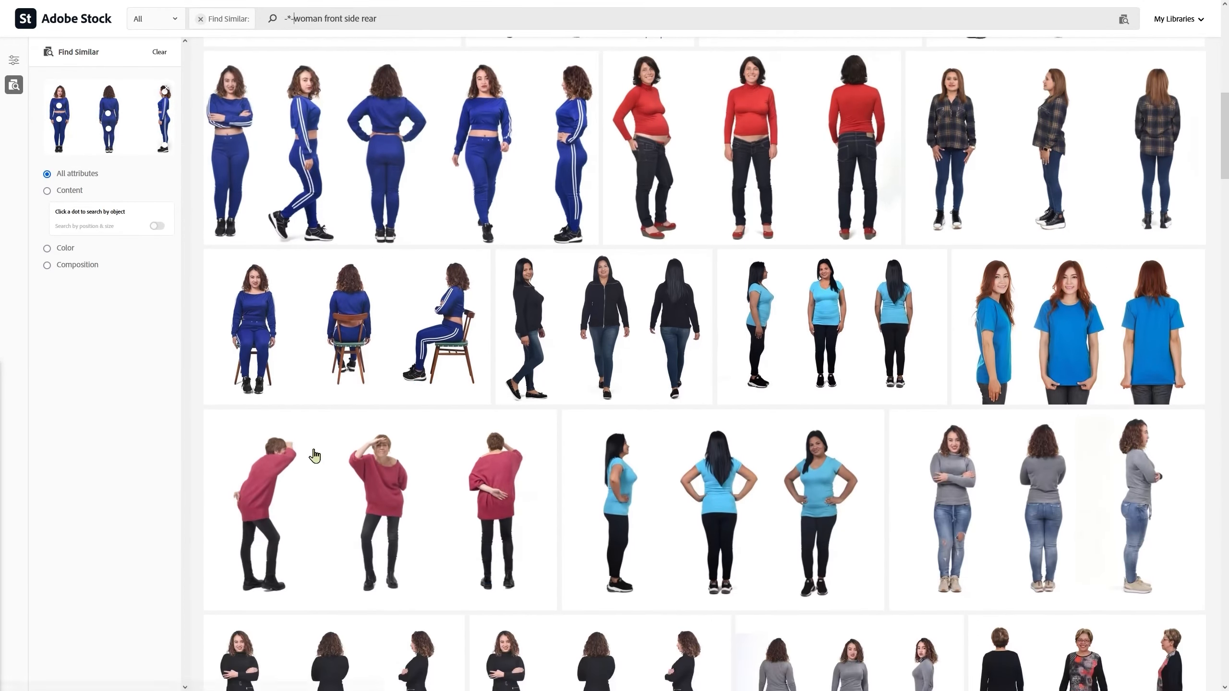
{"action": "scroll", "coordinate": [315, 455], "scroll_direction": "down", "scroll_amount": 5}
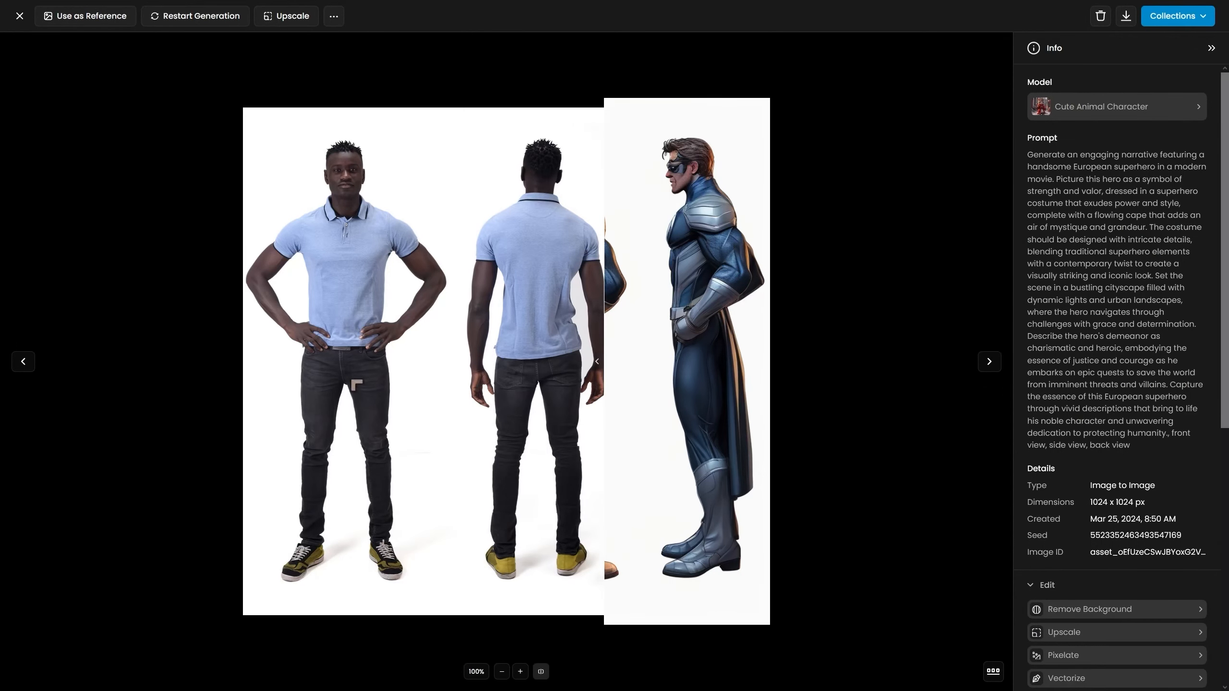
Step through the generated images, comparing each result against the reference photo with the before/after slider.
{"action": "left_click", "coordinate": [988, 362]}
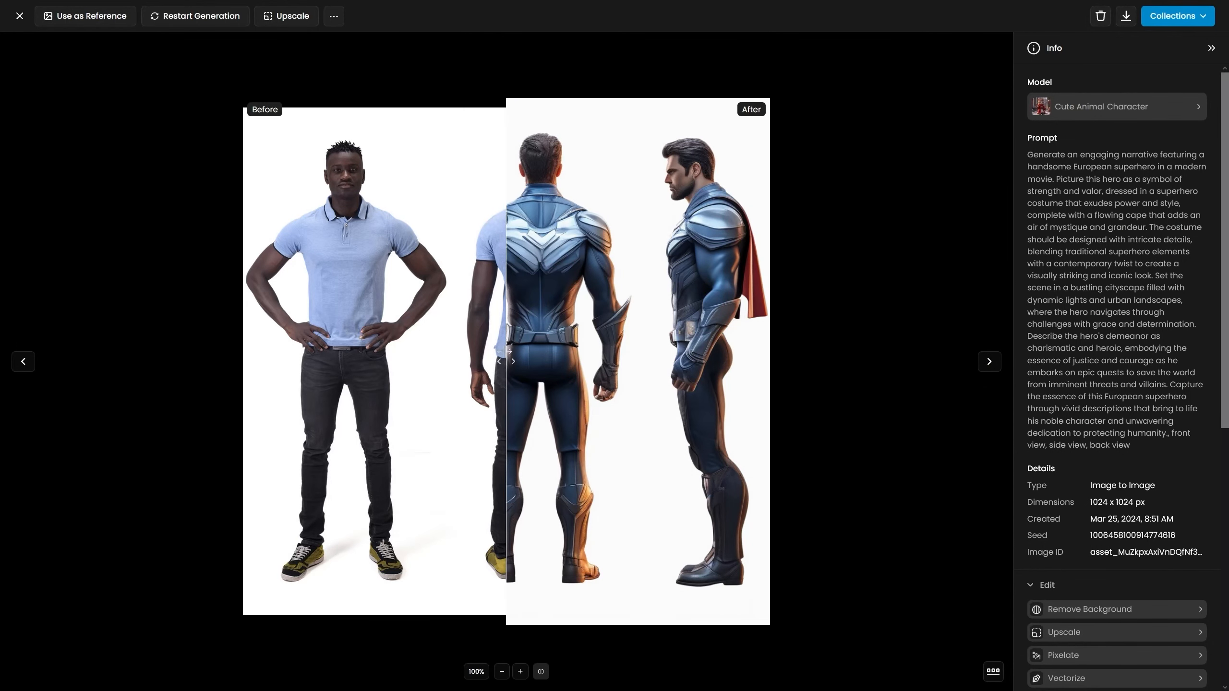
{"action": "left_click_drag", "start_coordinate": [506, 352], "coordinate": [272, 350]}
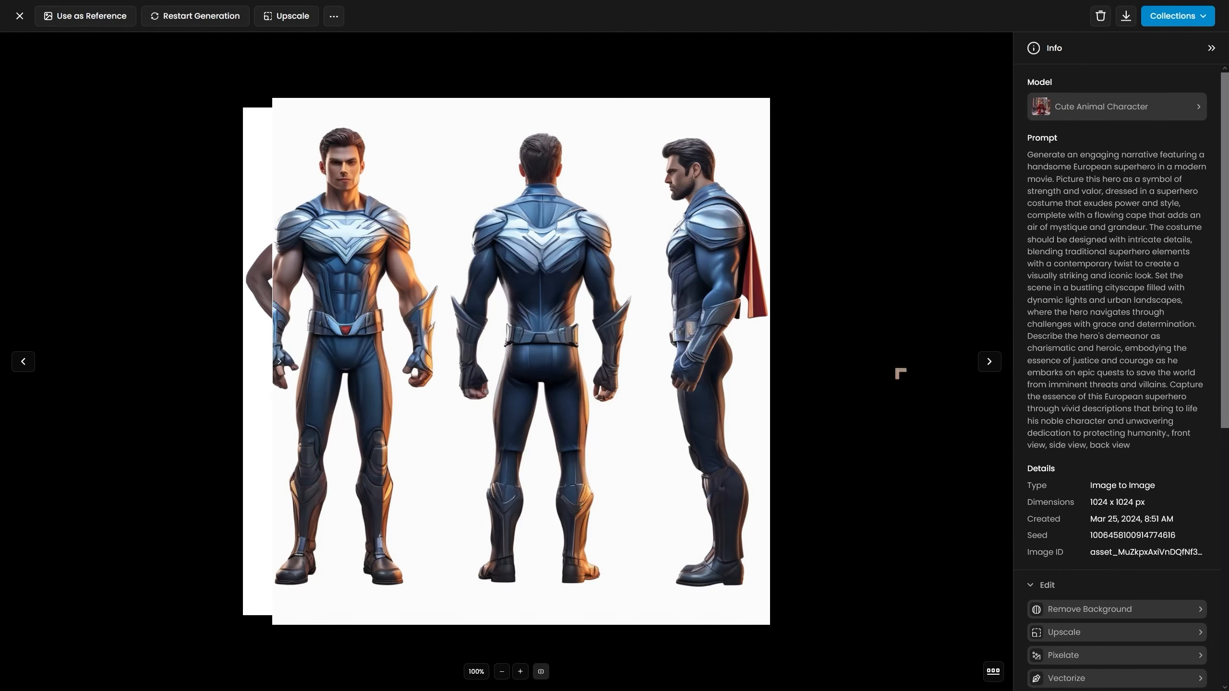
{"action": "left_click", "coordinate": [989, 361]}
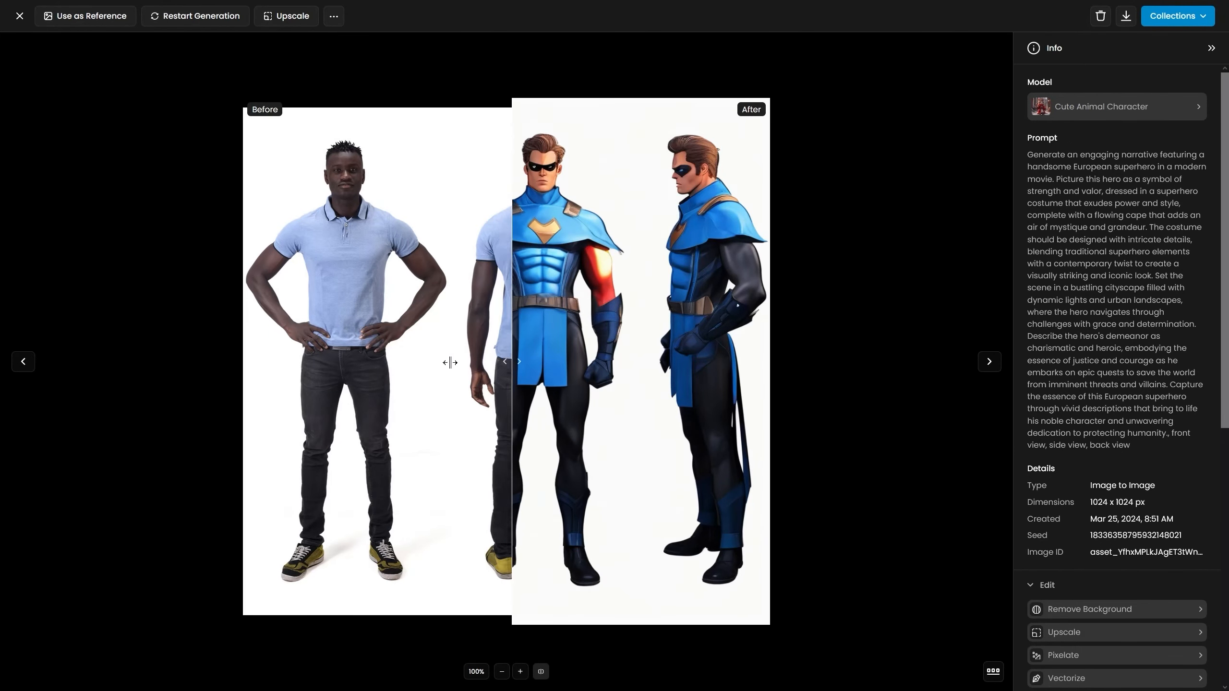
{"action": "left_click_drag", "start_coordinate": [450, 362], "coordinate": [642, 322]}
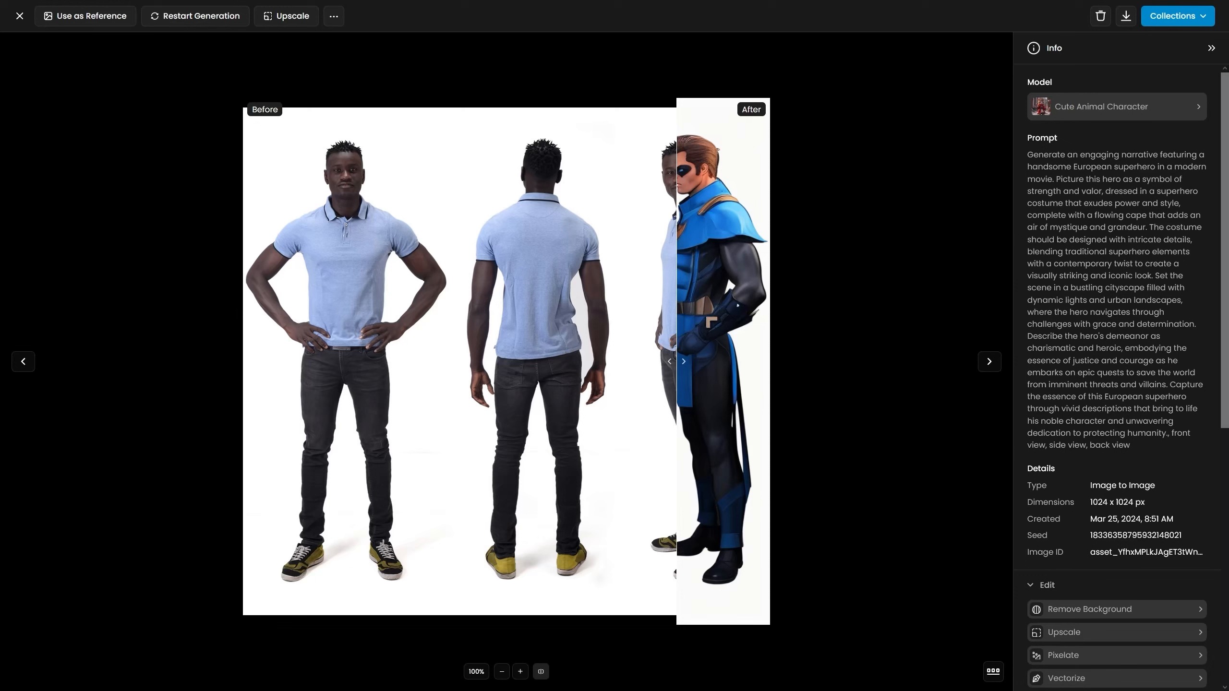
{"action": "key", "text": "Escape"}
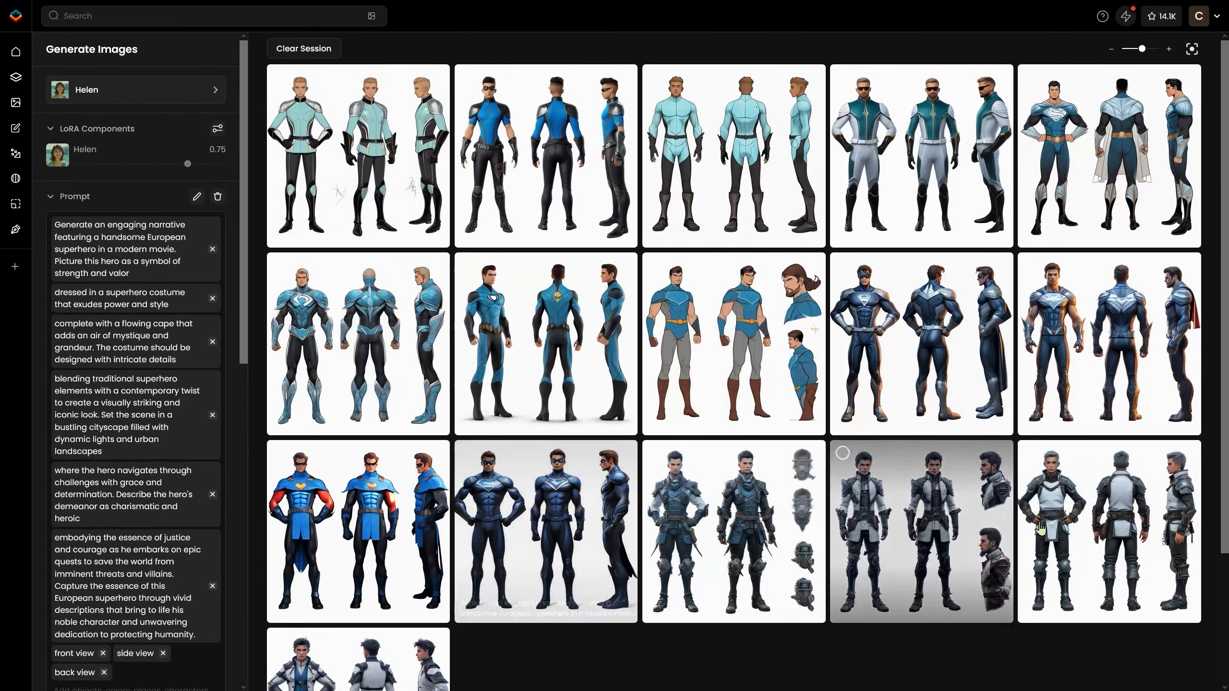
Scroll through the session's generated superhero turnaround sheets and the prompt and negative prompt settings.
{"action": "scroll", "coordinate": [639, 551], "scroll_direction": "down", "scroll_amount": 3}
{"action": "scroll", "coordinate": [642, 232], "scroll_direction": "up", "scroll_amount": 3}
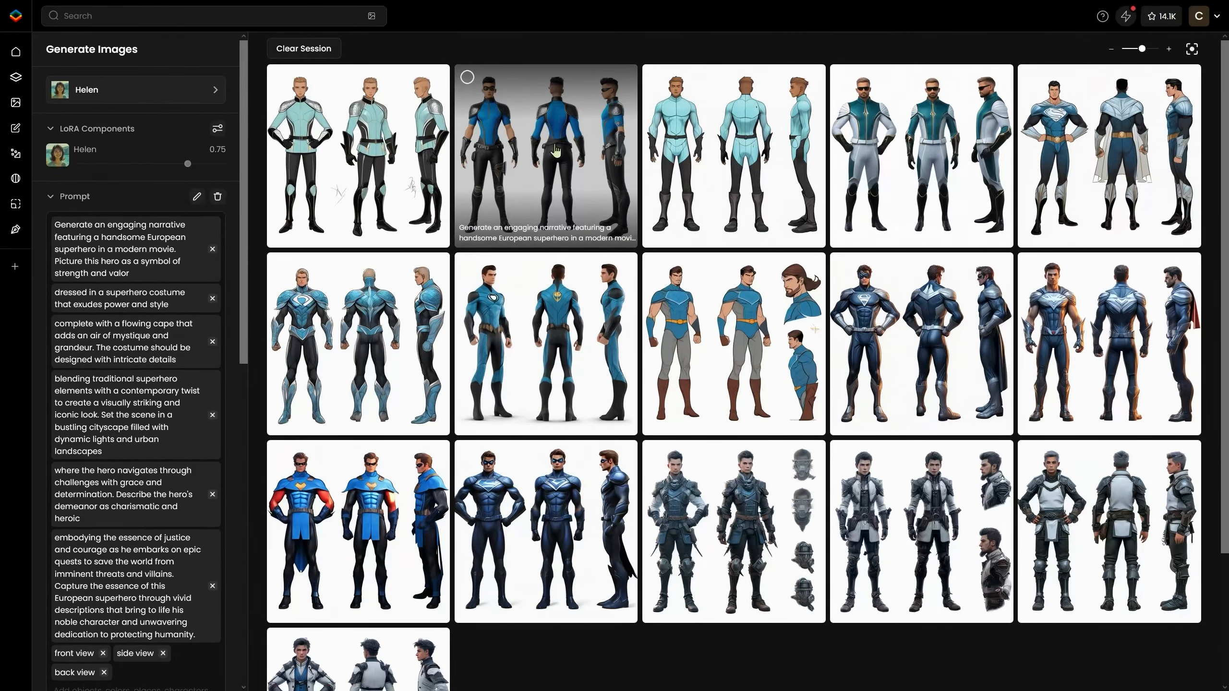
{"action": "scroll", "coordinate": [555, 143], "scroll_direction": "down", "scroll_amount": 3}
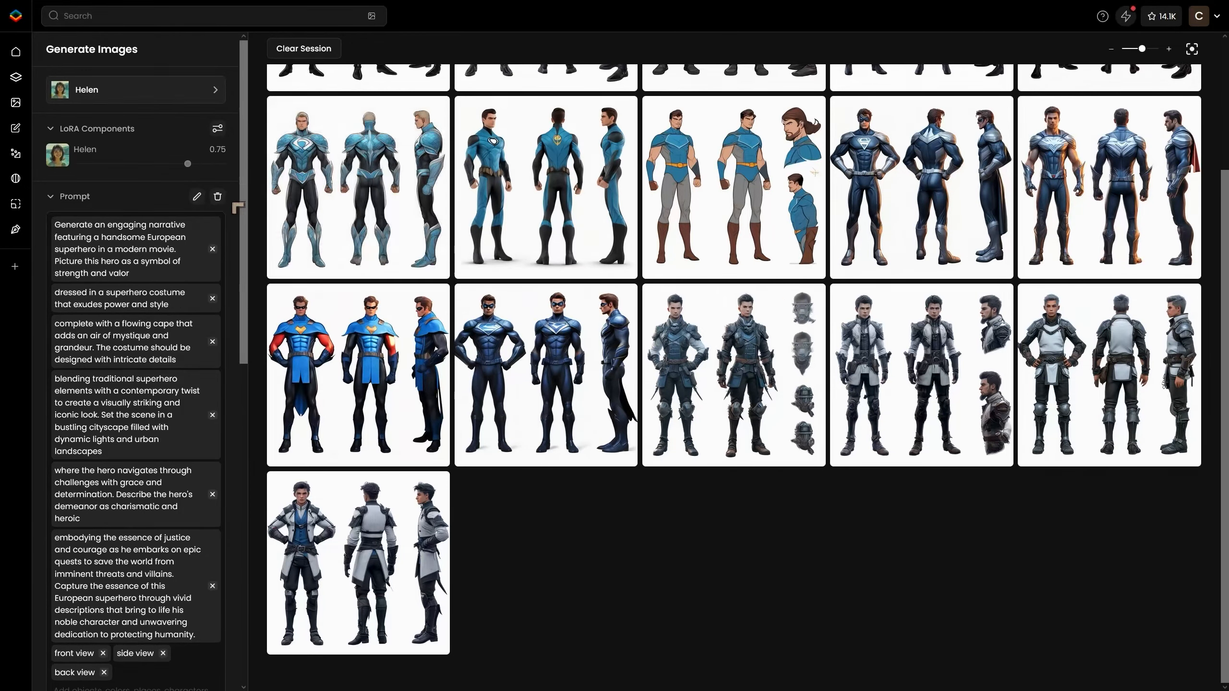
{"action": "scroll", "coordinate": [207, 235], "scroll_direction": "down", "scroll_amount": 5}
{"action": "scroll", "coordinate": [206, 236], "scroll_direction": "down", "scroll_amount": 2}
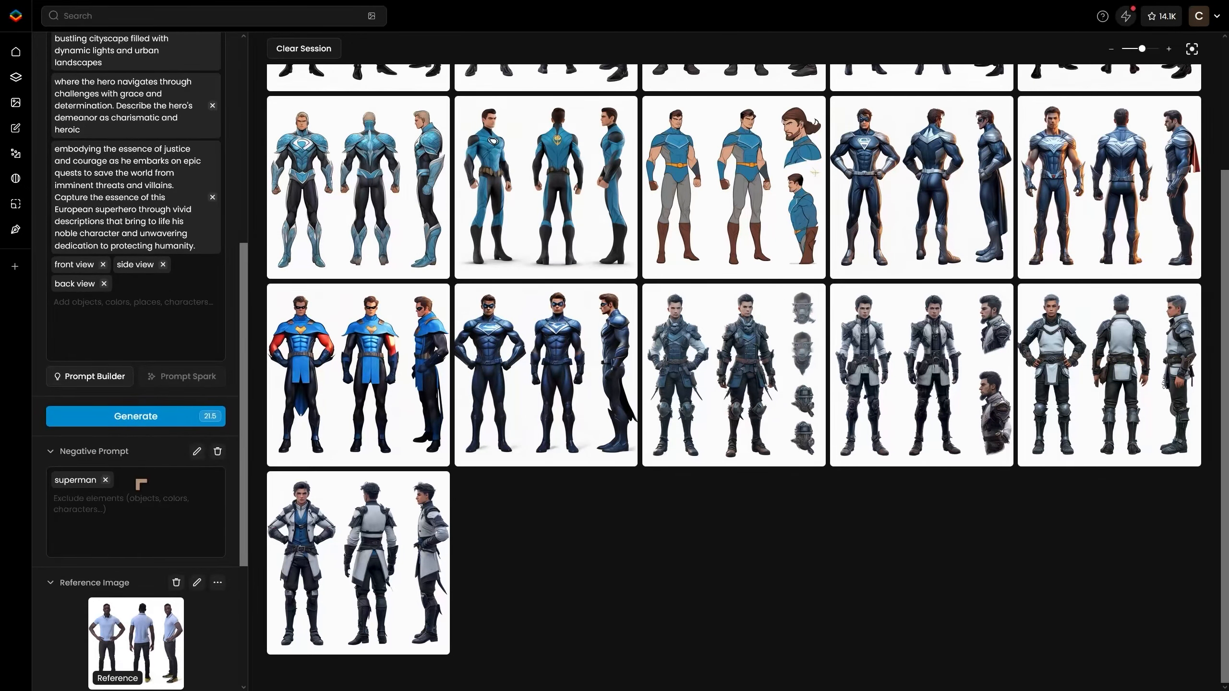
{"action": "scroll", "coordinate": [563, 290], "scroll_direction": "up", "scroll_amount": 3}
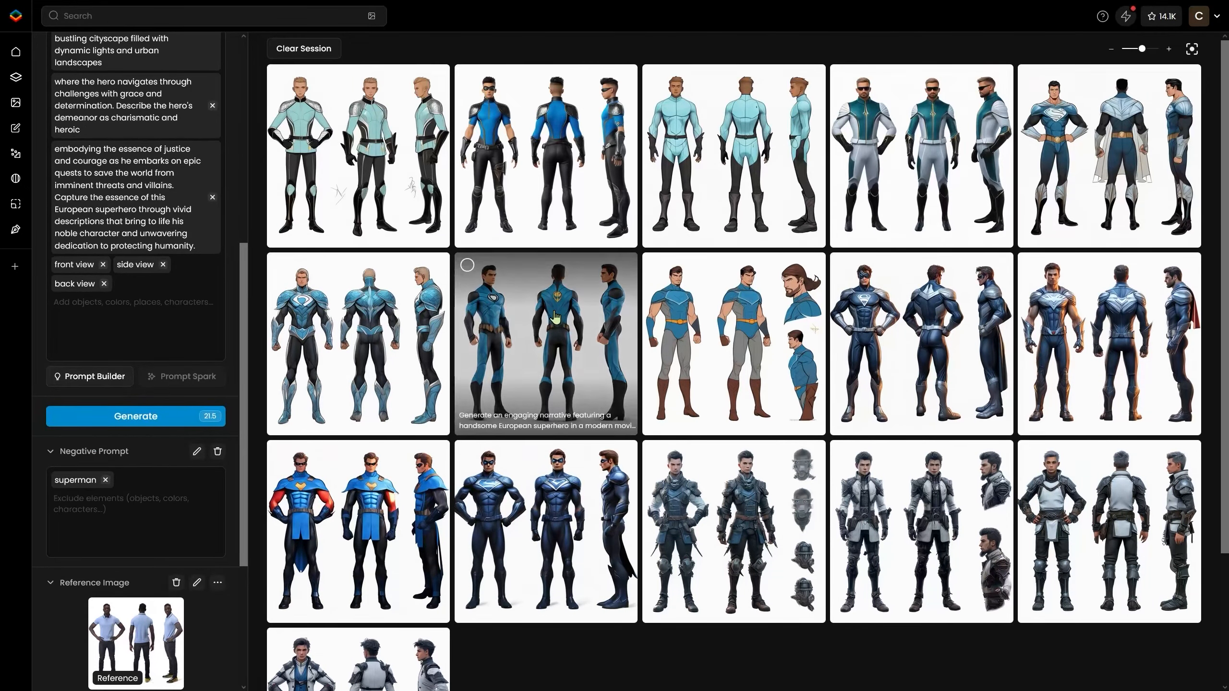
Open the second generated turnaround sheet and compare it against the reference photo with the before/after slider.
{"action": "left_click", "coordinate": [565, 140]}
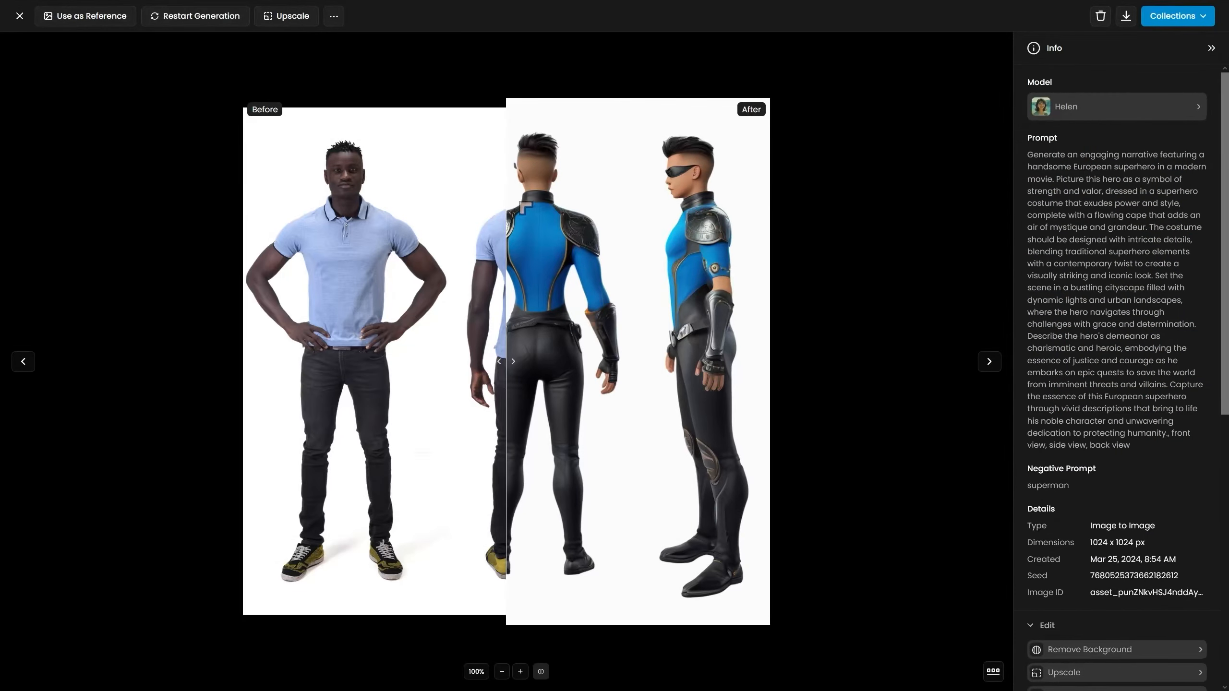
{"action": "left_click_drag", "start_coordinate": [521, 210], "coordinate": [227, 241]}
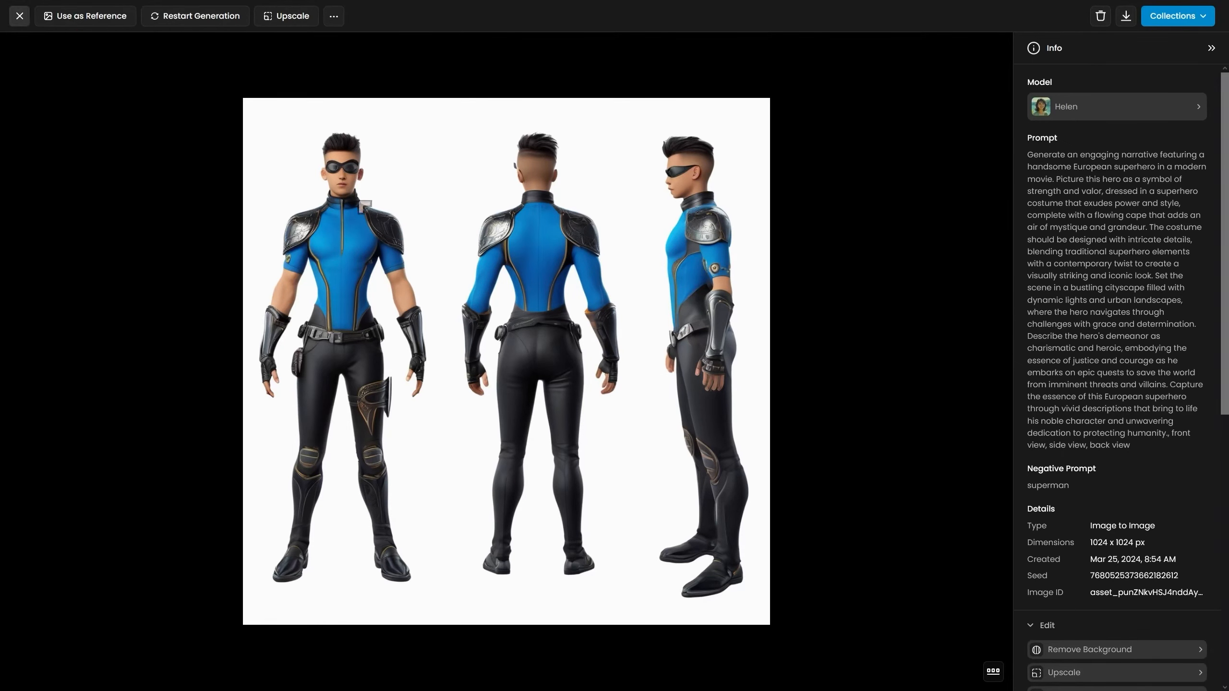
{"action": "left_click", "coordinate": [20, 16]}
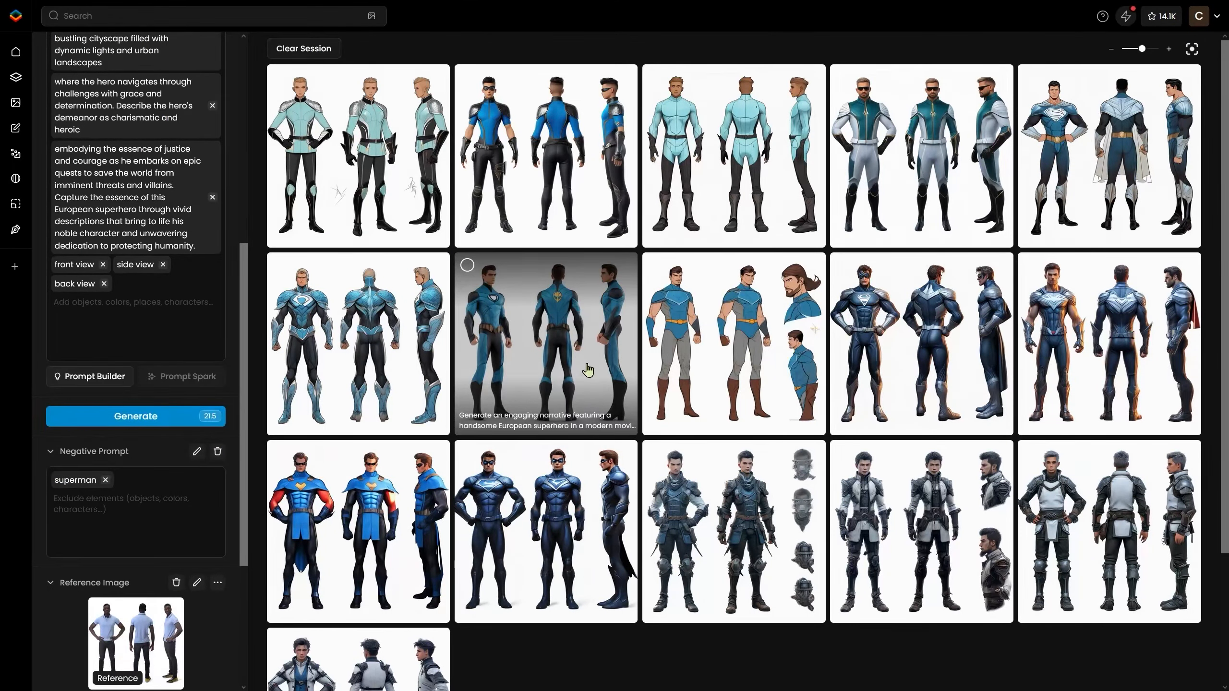
Open another generated result and send the blue-suited superhero turnaround sheet to the Upscale tool.
{"action": "left_click", "coordinate": [930, 205]}
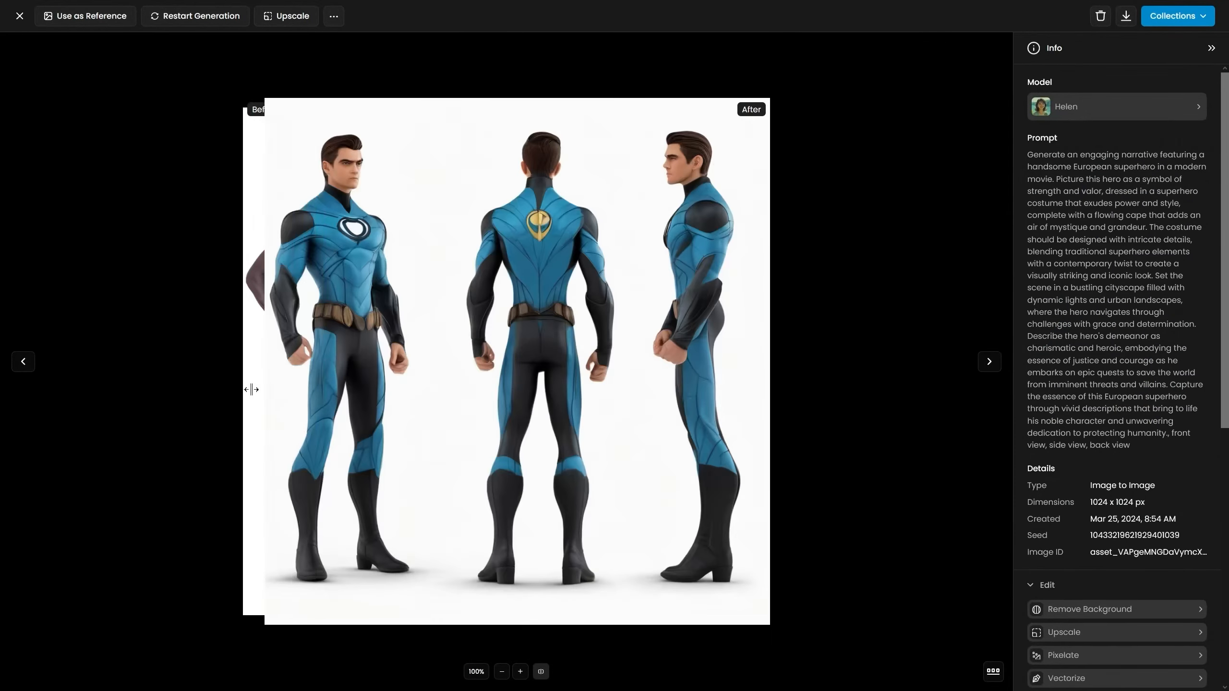
{"action": "left_click_drag", "start_coordinate": [253, 390], "coordinate": [250, 389]}
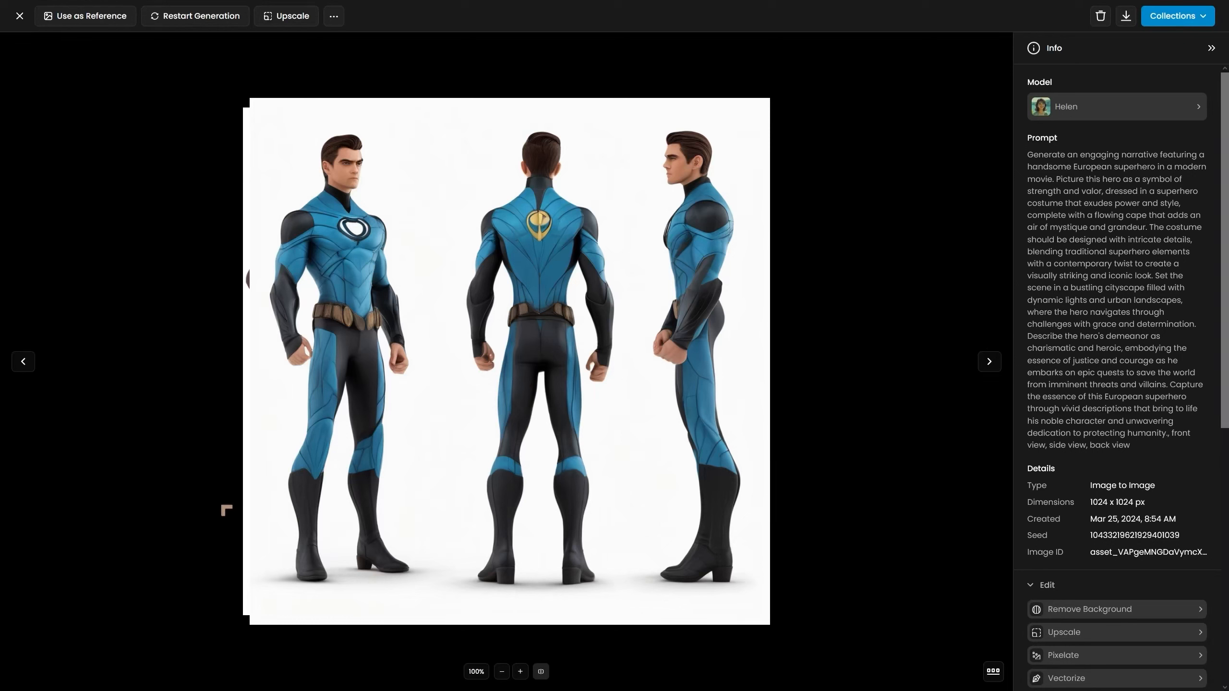
{"action": "left_click", "coordinate": [292, 17]}
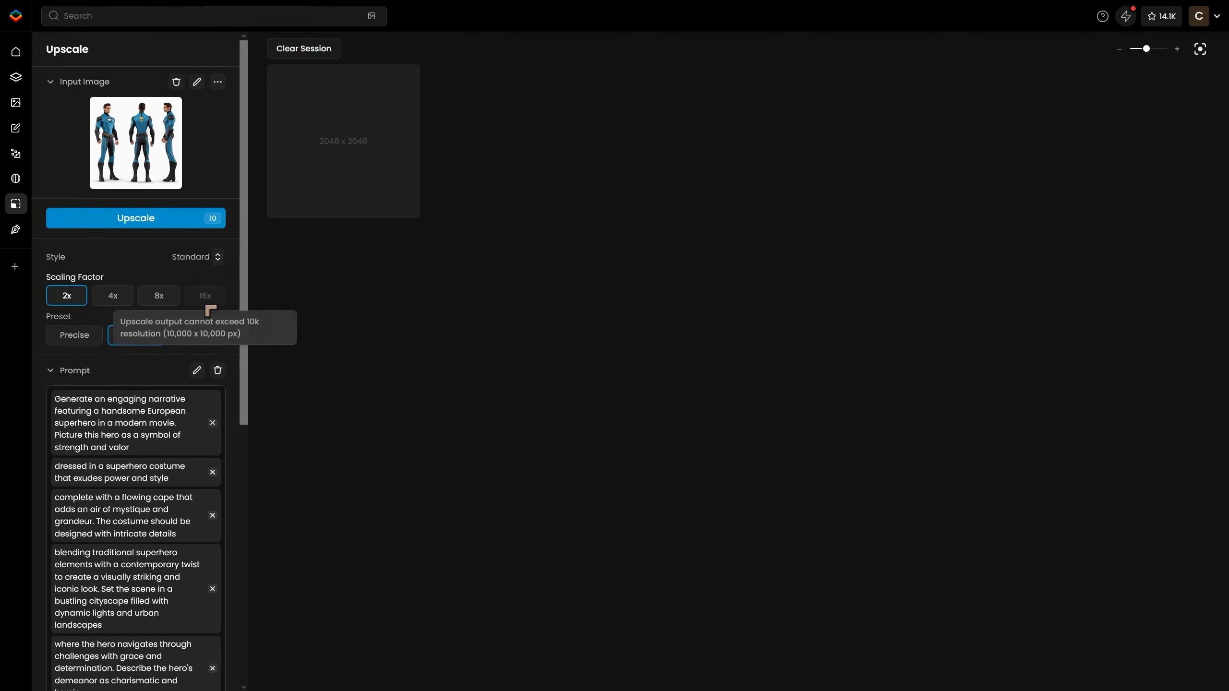
Set the upscale style to Photography.
{"action": "scroll", "coordinate": [178, 382], "scroll_direction": "down", "scroll_amount": 8}
{"action": "scroll", "coordinate": [178, 383], "scroll_direction": "down", "scroll_amount": 1}
{"action": "scroll", "coordinate": [192, 384], "scroll_direction": "up", "scroll_amount": 10}
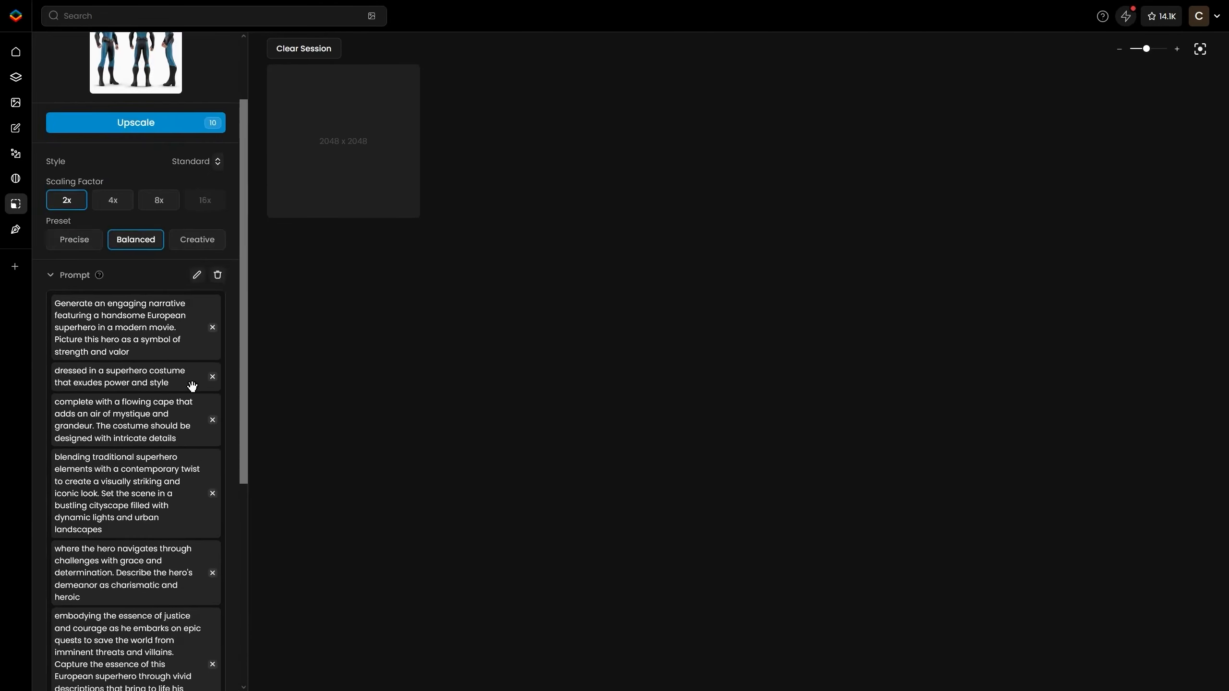
{"action": "left_click", "coordinate": [217, 267]}
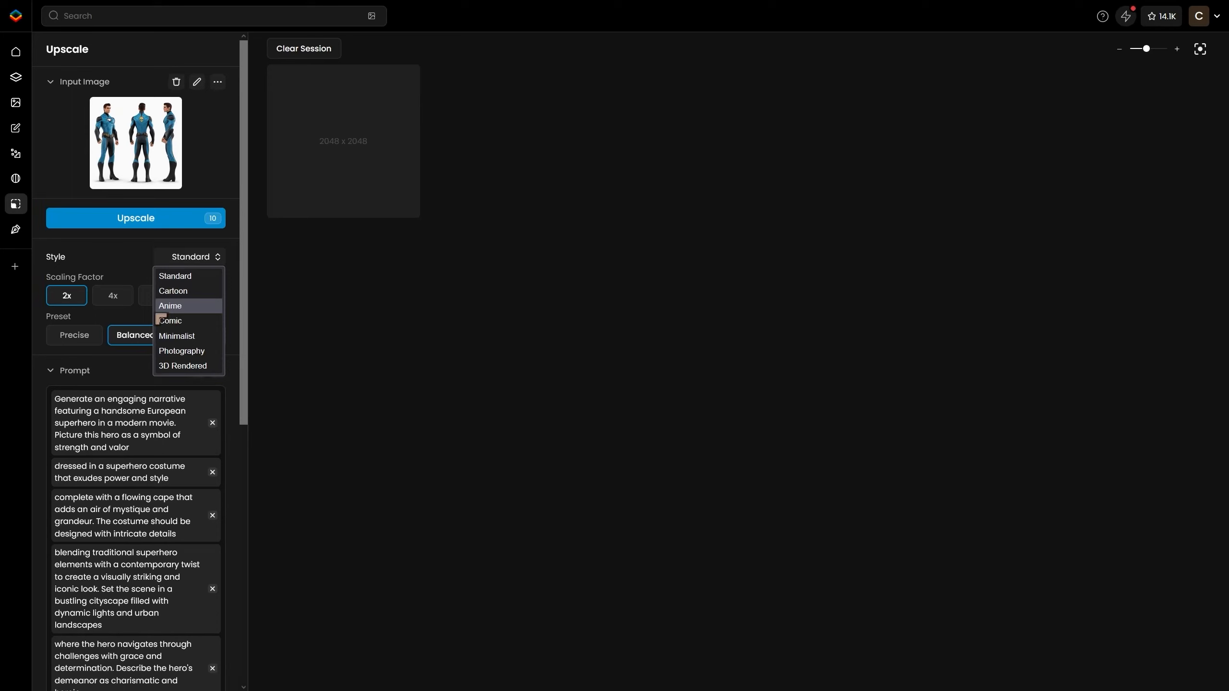
{"action": "left_click", "coordinate": [181, 351]}
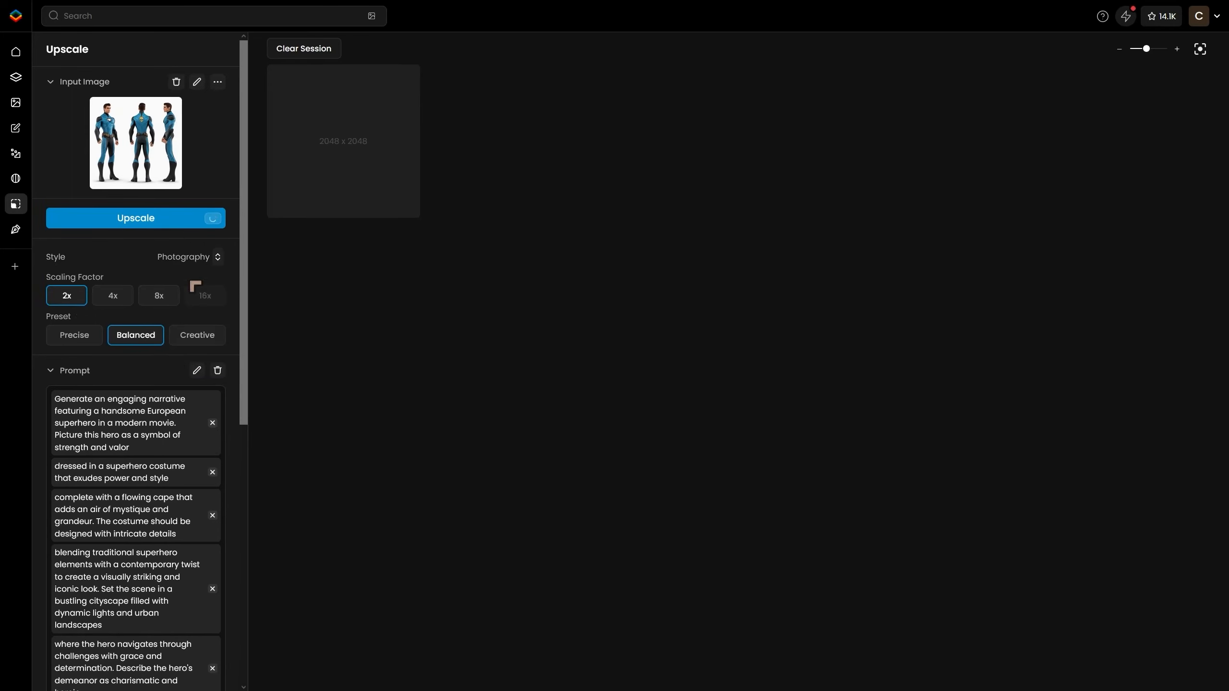
Set the upscale preset to Creative, keeping the 2x scaling factor.
{"action": "scroll", "coordinate": [195, 287], "scroll_direction": "down", "scroll_amount": 8}
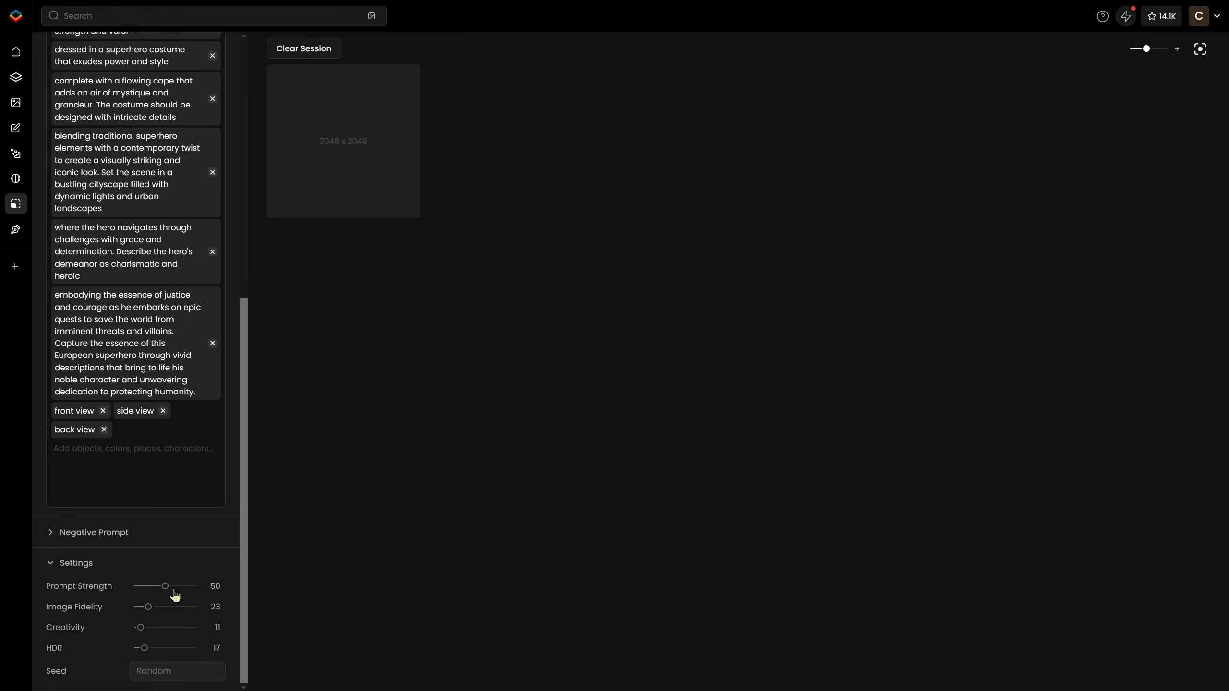
{"action": "scroll", "coordinate": [206, 518], "scroll_direction": "up", "scroll_amount": 8}
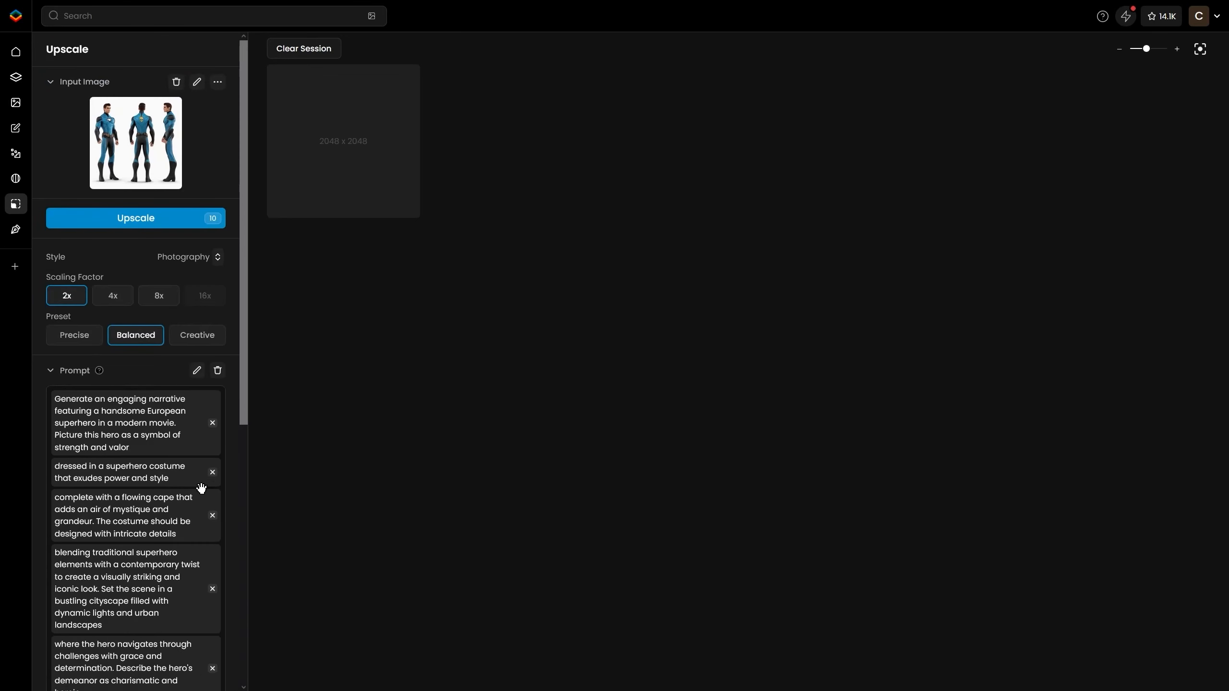
{"action": "left_click", "coordinate": [82, 341]}
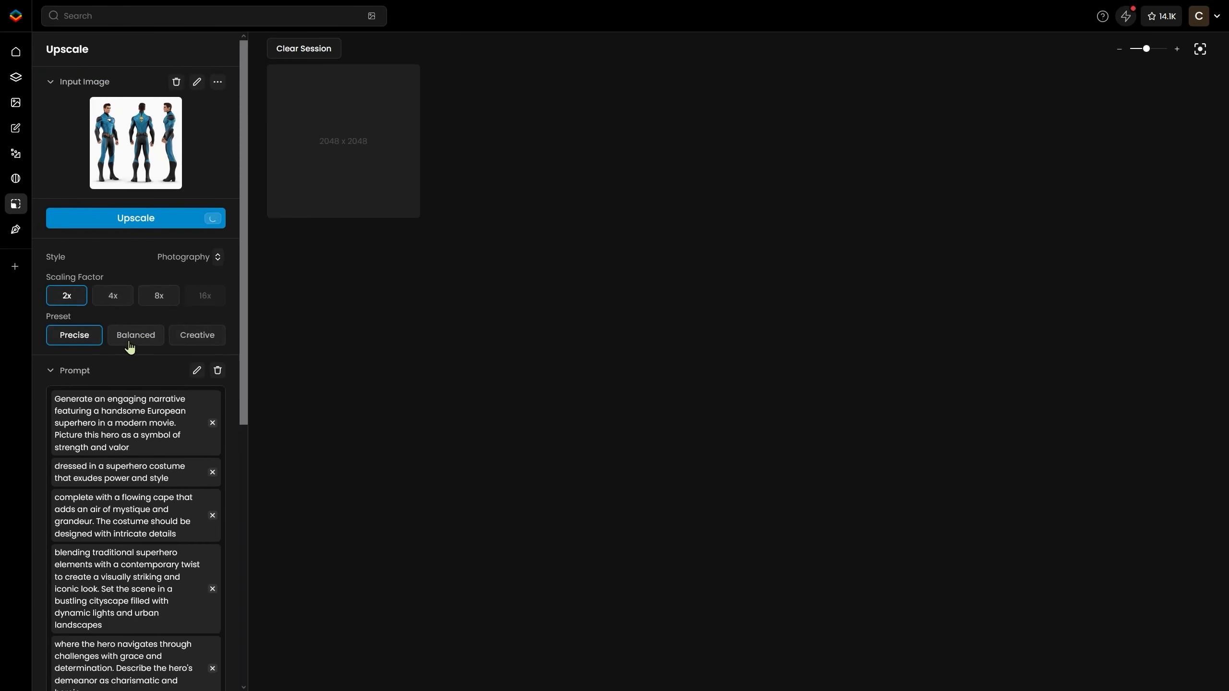
{"action": "left_click", "coordinate": [129, 340]}
{"action": "left_click", "coordinate": [196, 340]}
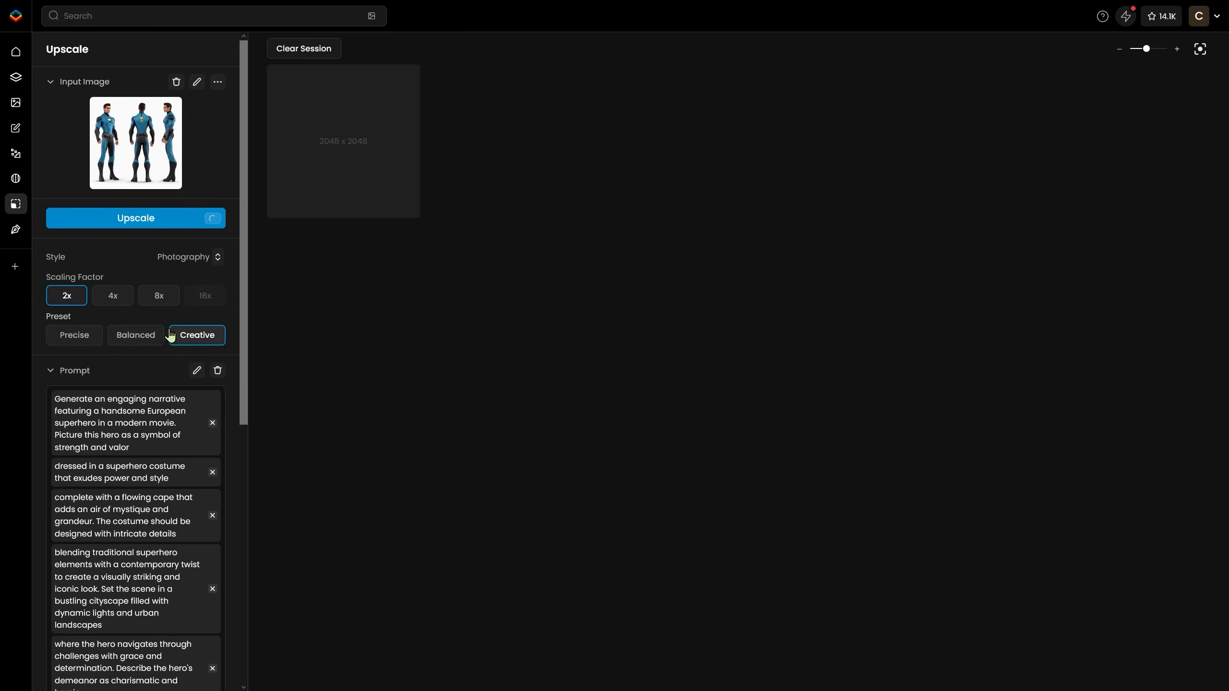
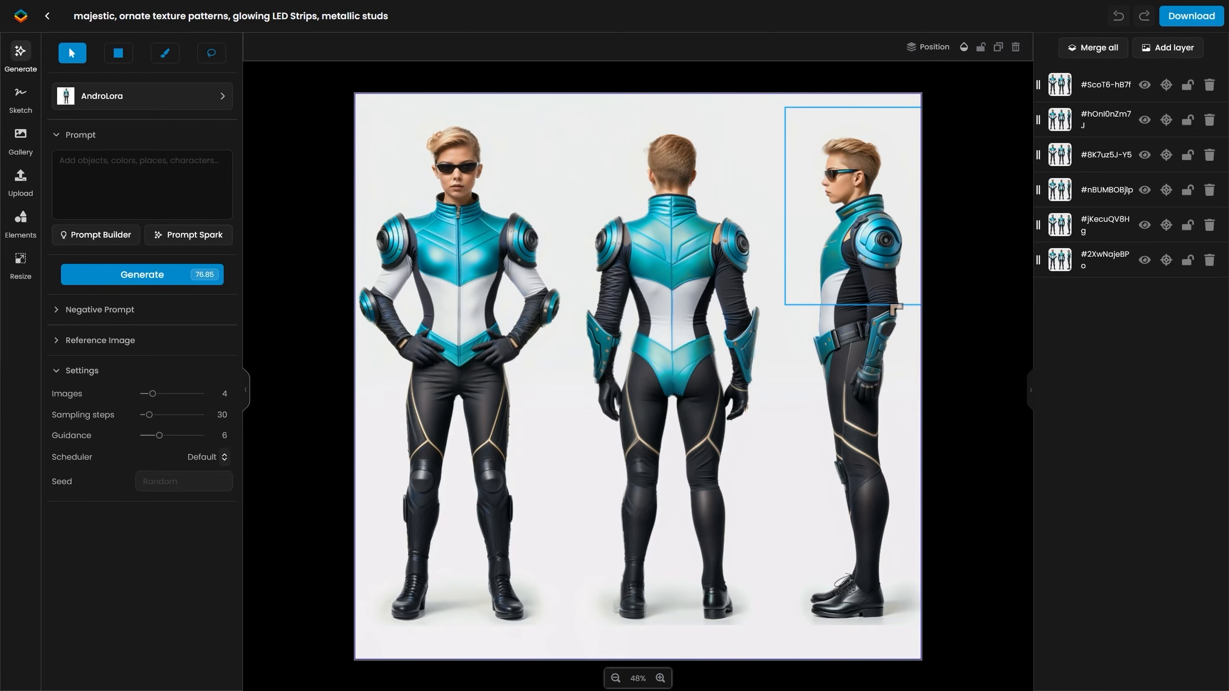
Inspect the upscaled turnaround sheet, panning across it and comparing before and after.
{"action": "scroll", "coordinate": [537, 377], "scroll_direction": "up", "scroll_amount": 5}
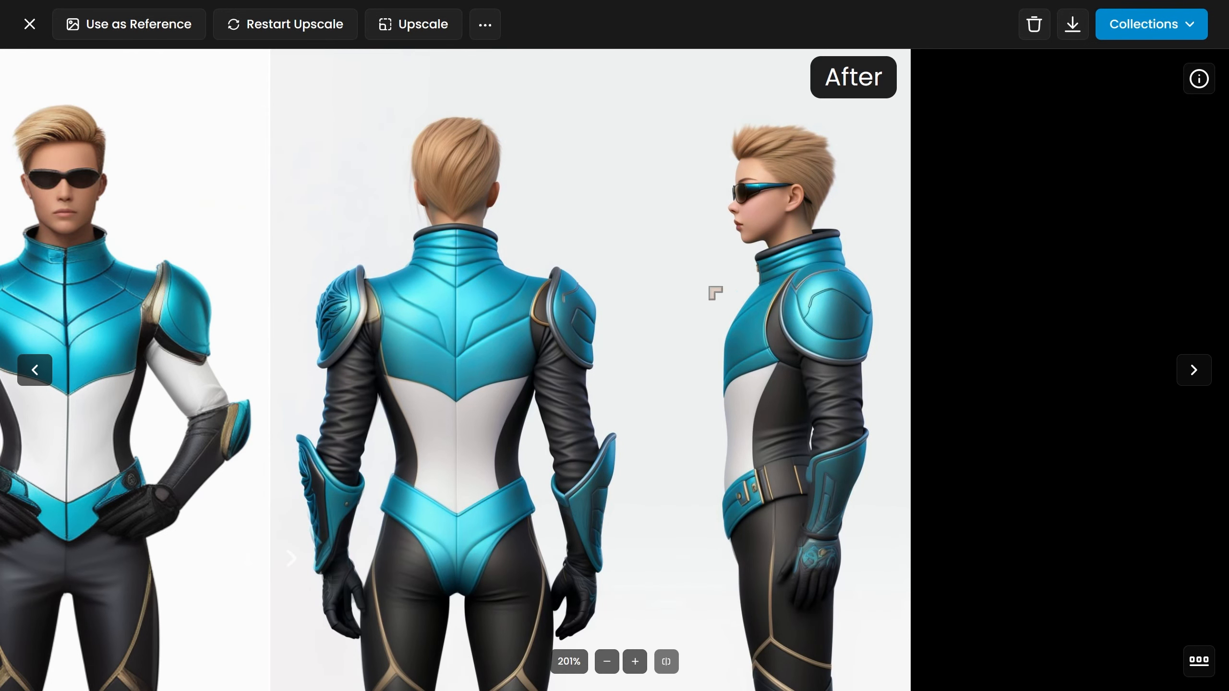
{"action": "left_click_drag", "start_coordinate": [426, 293], "coordinate": [315, 325]}
{"action": "left_click_drag", "start_coordinate": [315, 324], "coordinate": [186, 335]}
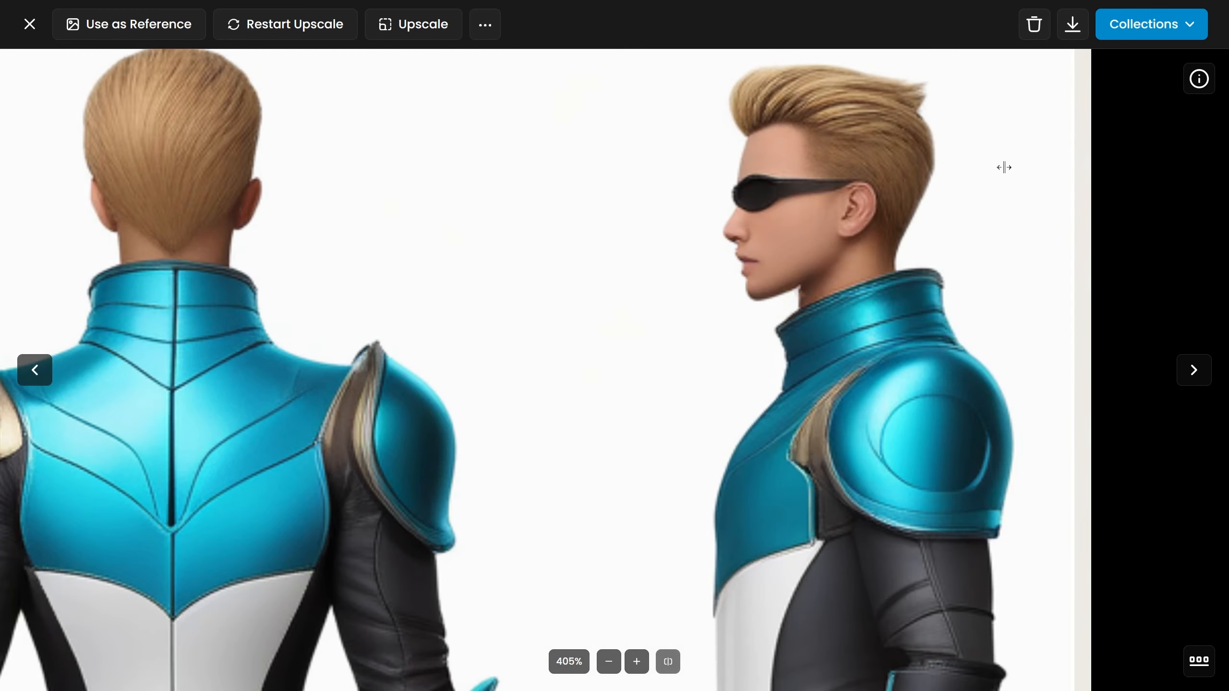
{"action": "left_click_drag", "start_coordinate": [1003, 167], "coordinate": [1032, 230]}
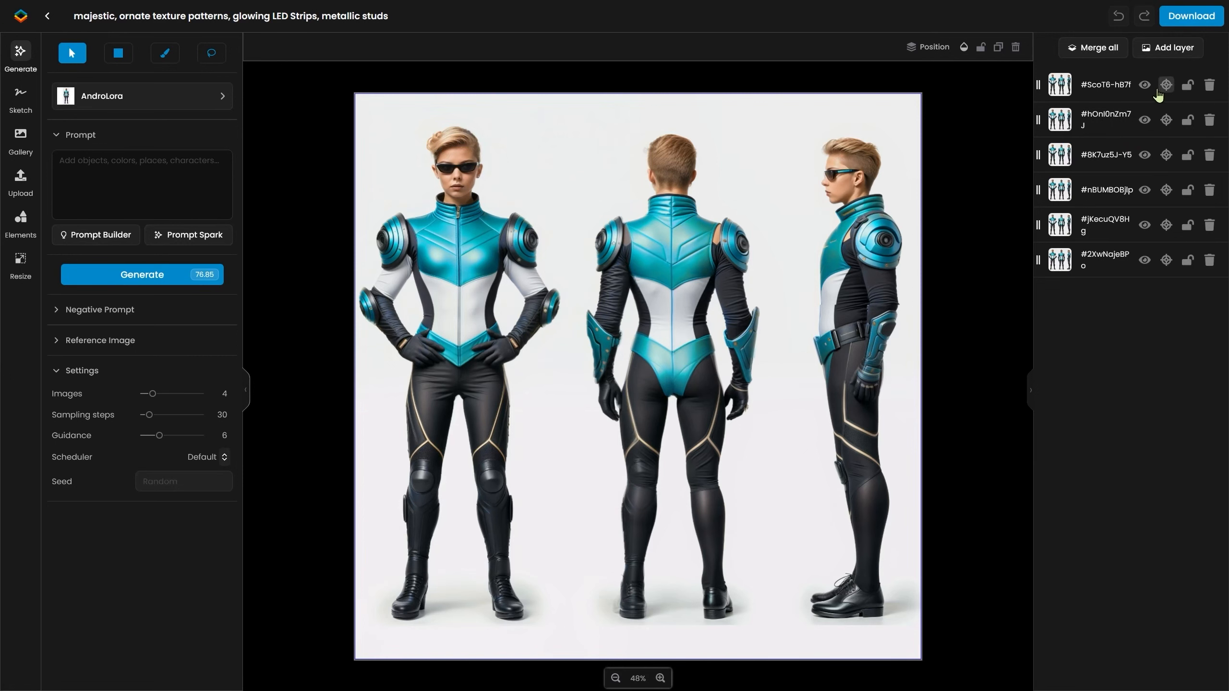
Toggle layer visibility on the canvas to review each cropped view of the blue-suited superhero.
{"action": "left_click", "coordinate": [1144, 260]}
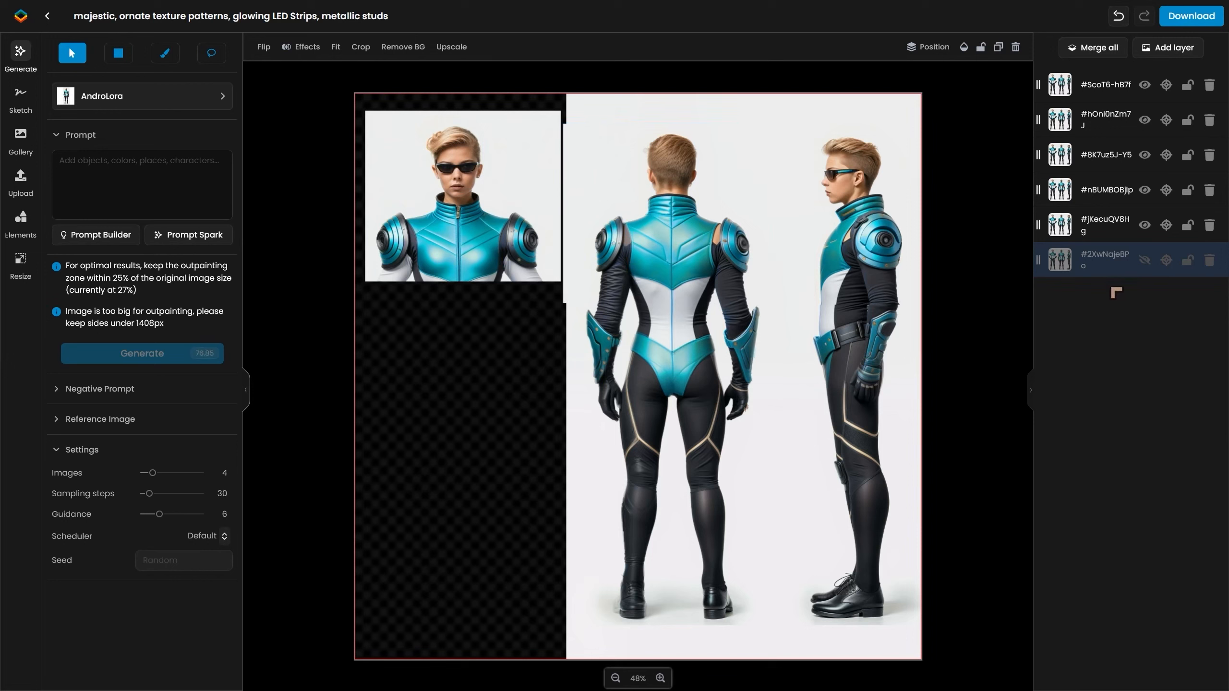
{"action": "left_click", "coordinate": [1144, 230]}
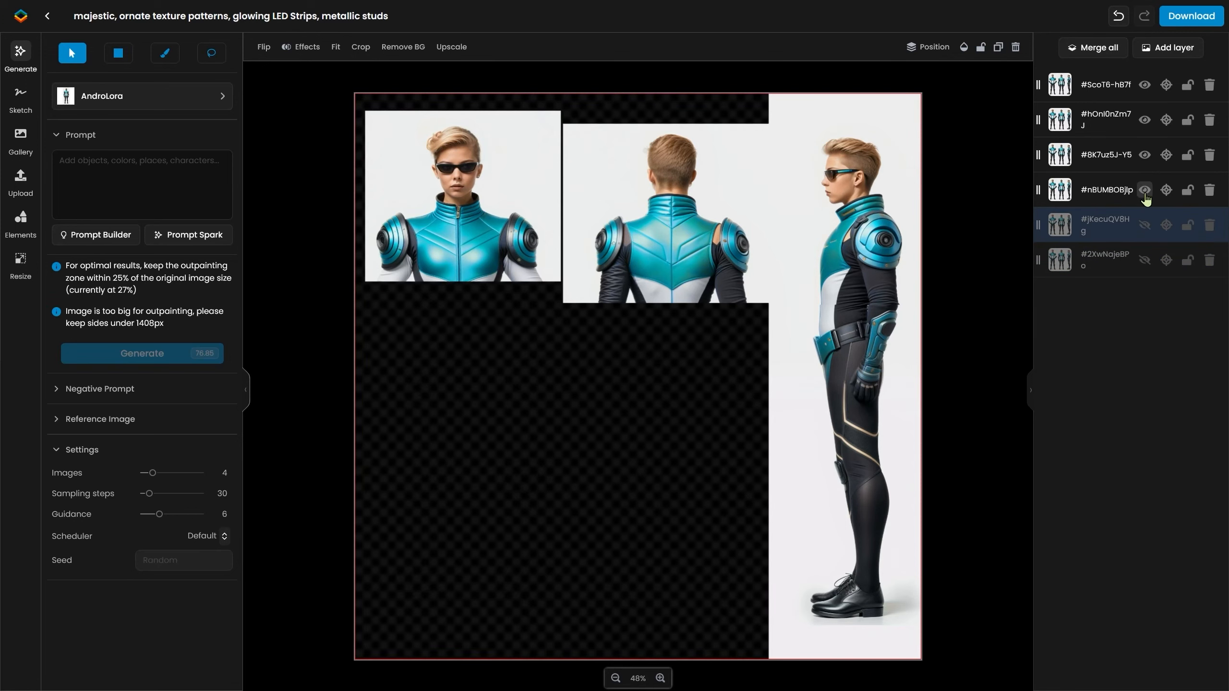
{"action": "left_click", "coordinate": [1145, 191]}
{"action": "left_click", "coordinate": [1145, 155]}
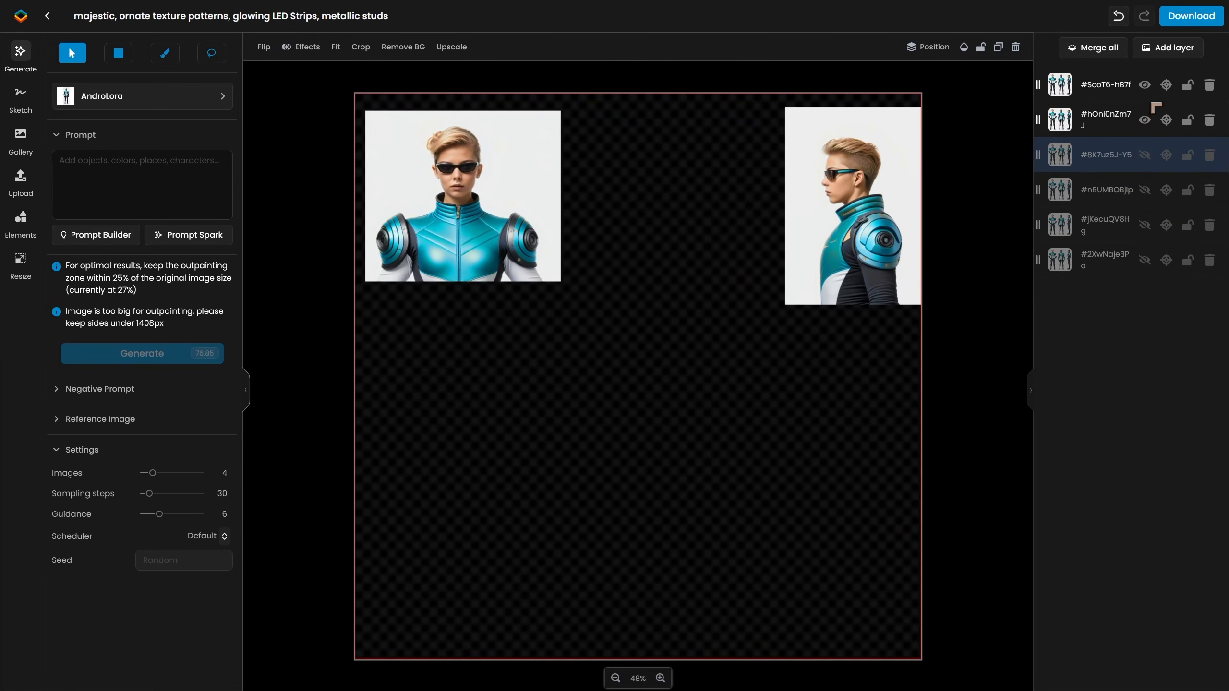
{"action": "left_click", "coordinate": [1142, 266]}
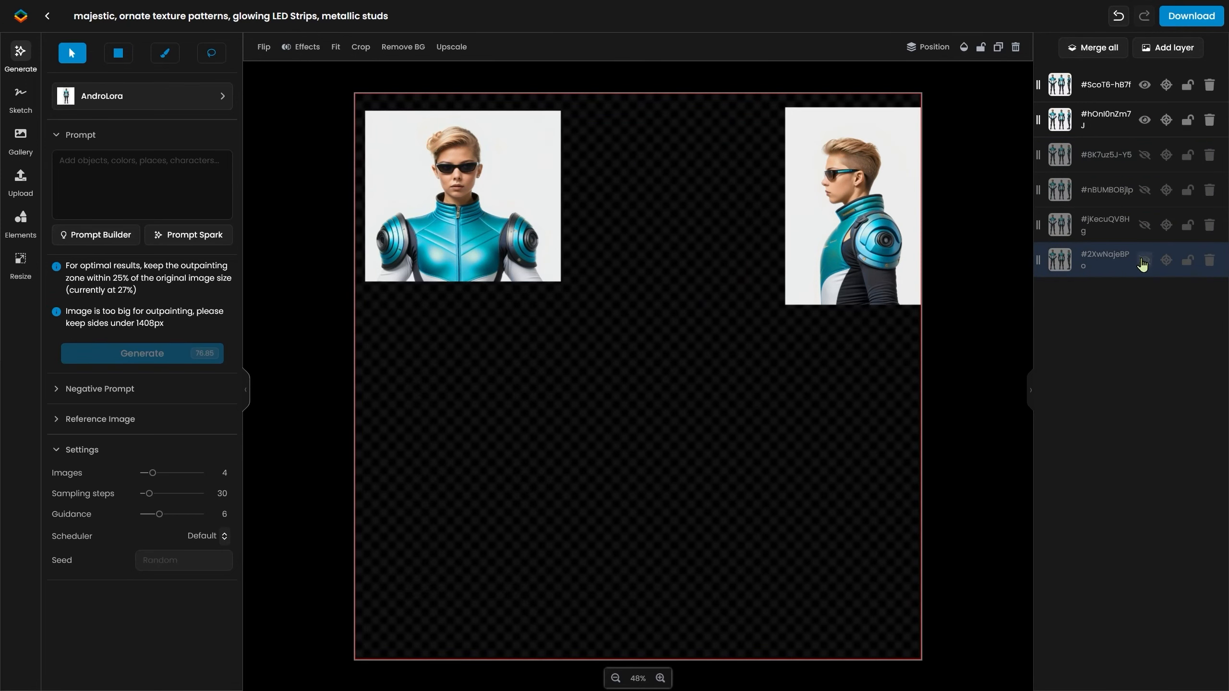
{"action": "left_click", "coordinate": [1143, 264]}
{"action": "left_click", "coordinate": [1142, 270]}
{"action": "left_click", "coordinate": [1144, 84]}
{"action": "left_click", "coordinate": [1144, 85]}
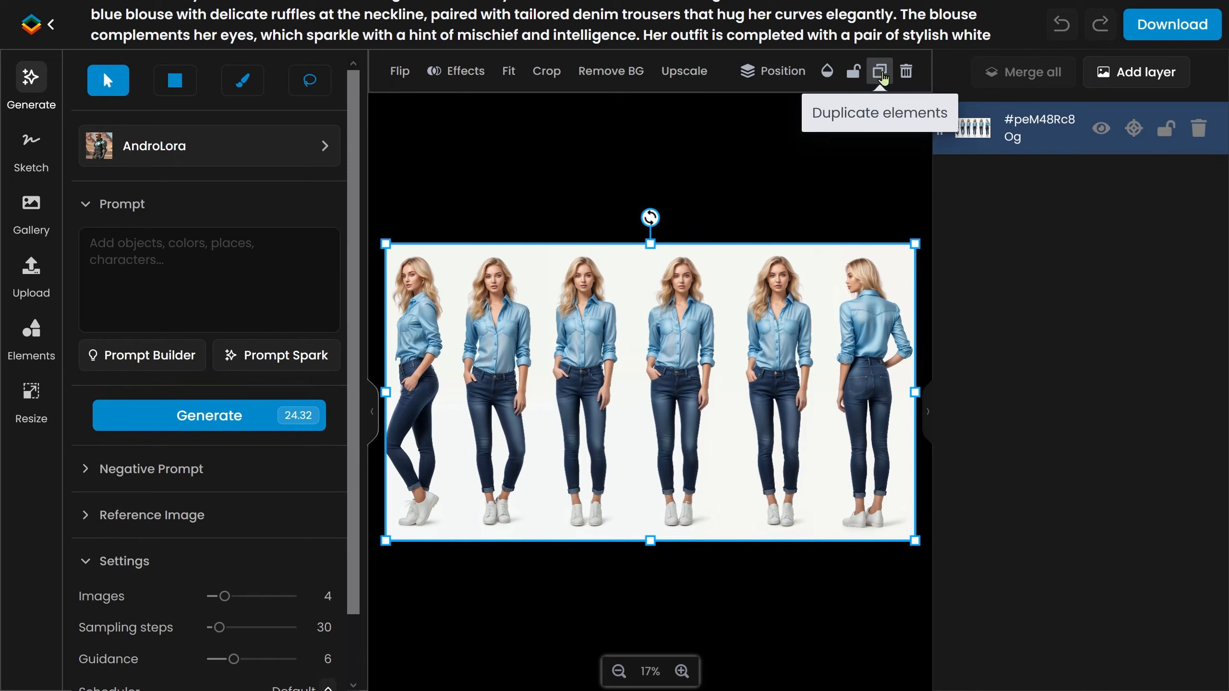
Duplicate the blue-blouse woman's turnaround sheet layer six times.
{"action": "left_click", "coordinate": [879, 72]}
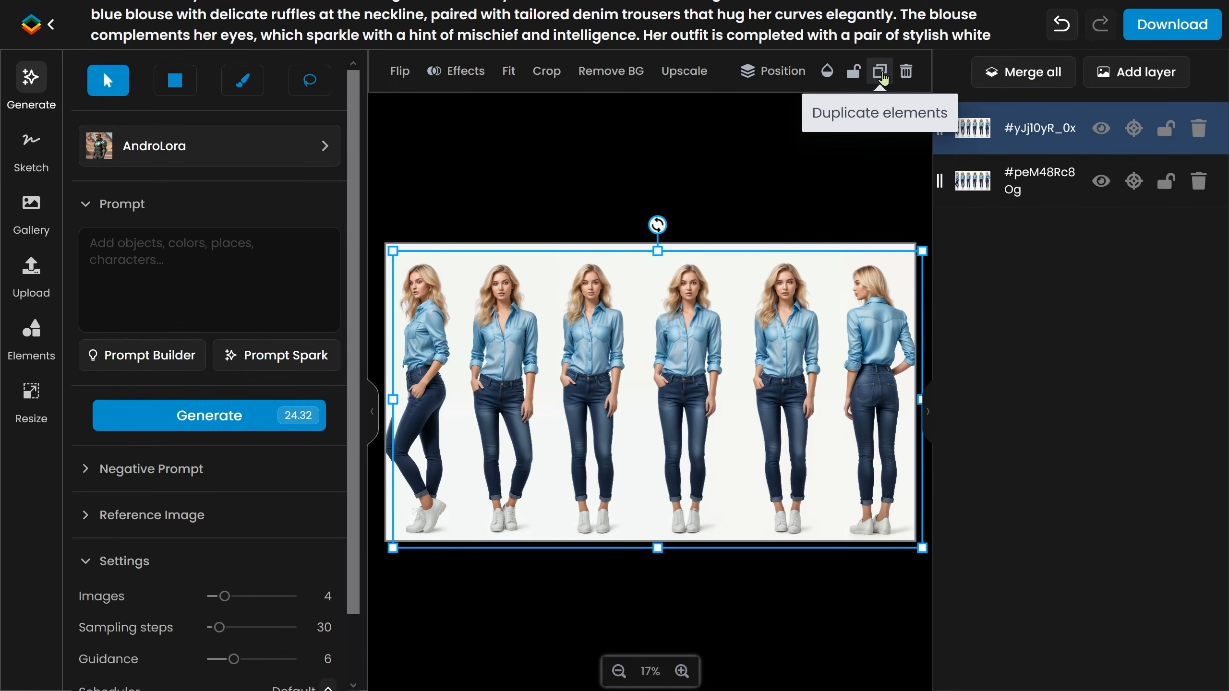
{"action": "left_click", "coordinate": [879, 72]}
{"action": "left_click", "coordinate": [879, 72]}
{"action": "left_click", "coordinate": [879, 73]}
{"action": "left_click", "coordinate": [879, 72]}
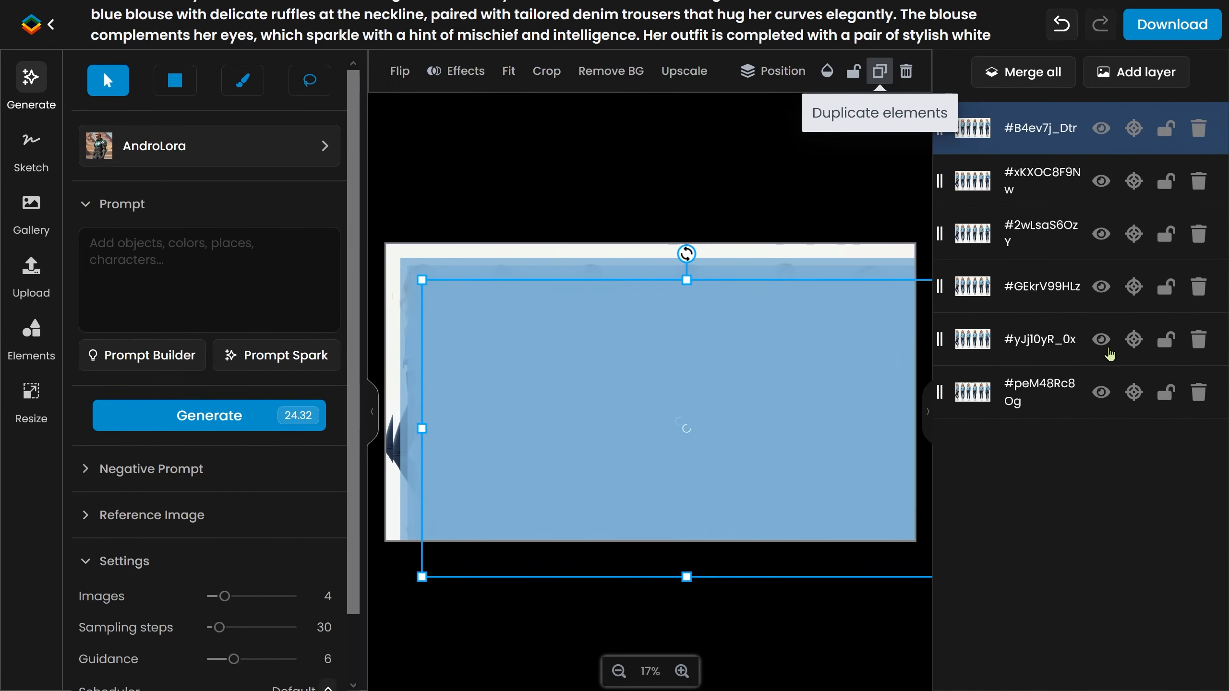
{"action": "left_click", "coordinate": [879, 72]}
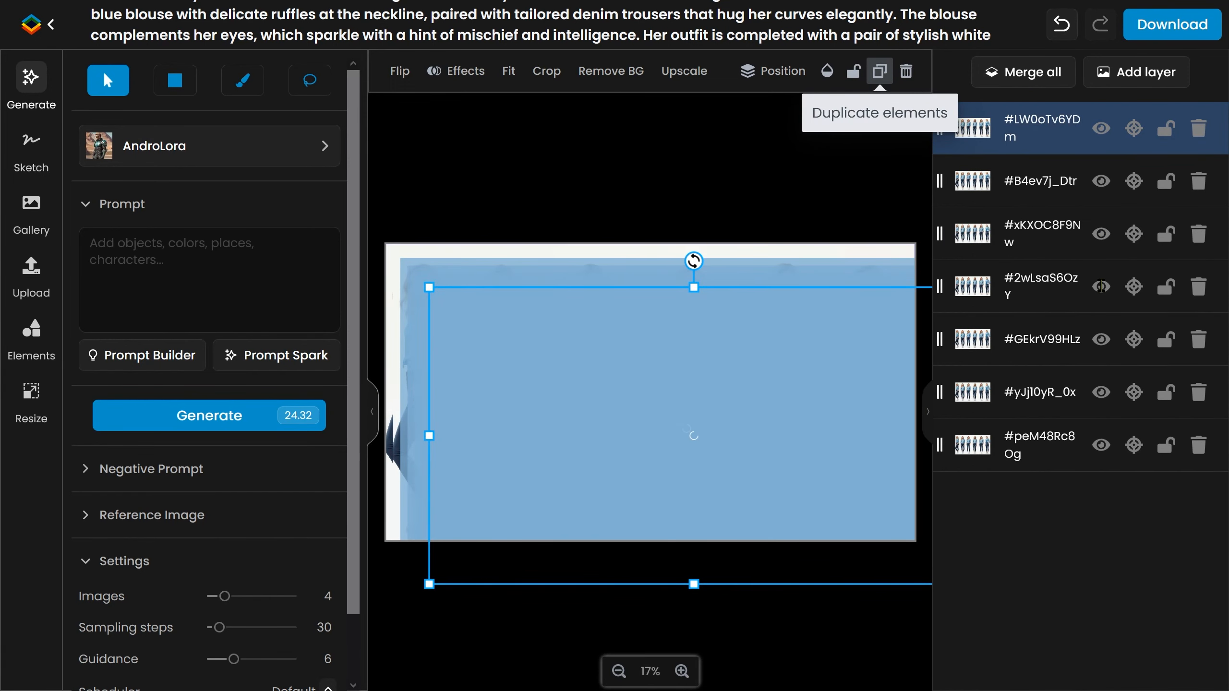
{"action": "left_click", "coordinate": [880, 72]}
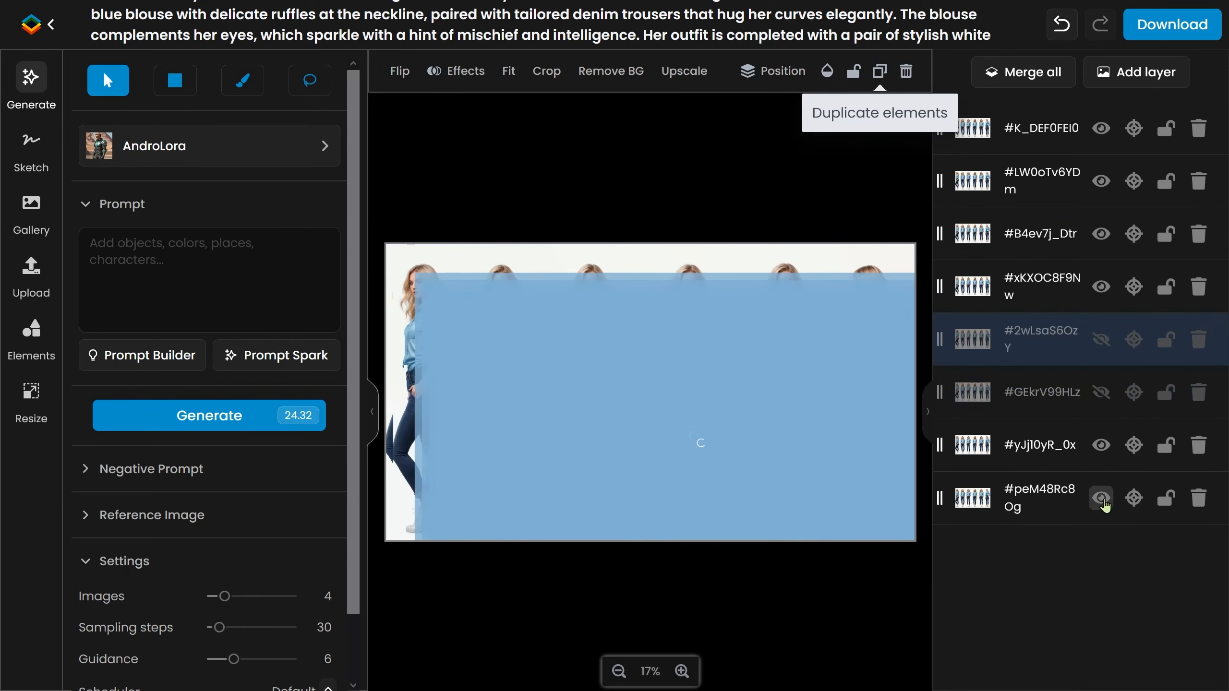
Hide all duplicate layers except the top one.
{"action": "left_click", "coordinate": [1103, 501]}
{"action": "left_click", "coordinate": [1103, 447]}
{"action": "left_click", "coordinate": [1104, 288]}
{"action": "left_click", "coordinate": [1103, 235]}
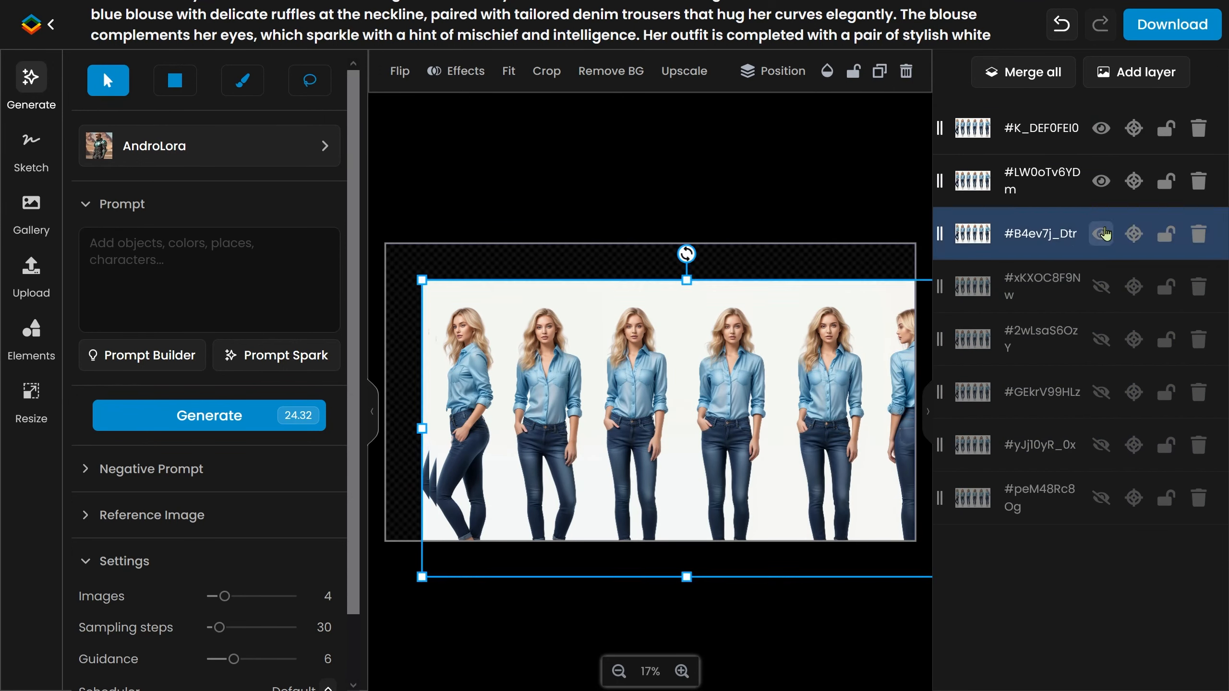
{"action": "left_click", "coordinate": [1104, 182]}
{"action": "left_click", "coordinate": [1107, 137]}
Crop the top layer down to the rightmost back-view figure.
{"action": "left_click_drag", "start_coordinate": [760, 397], "coordinate": [709, 346]}
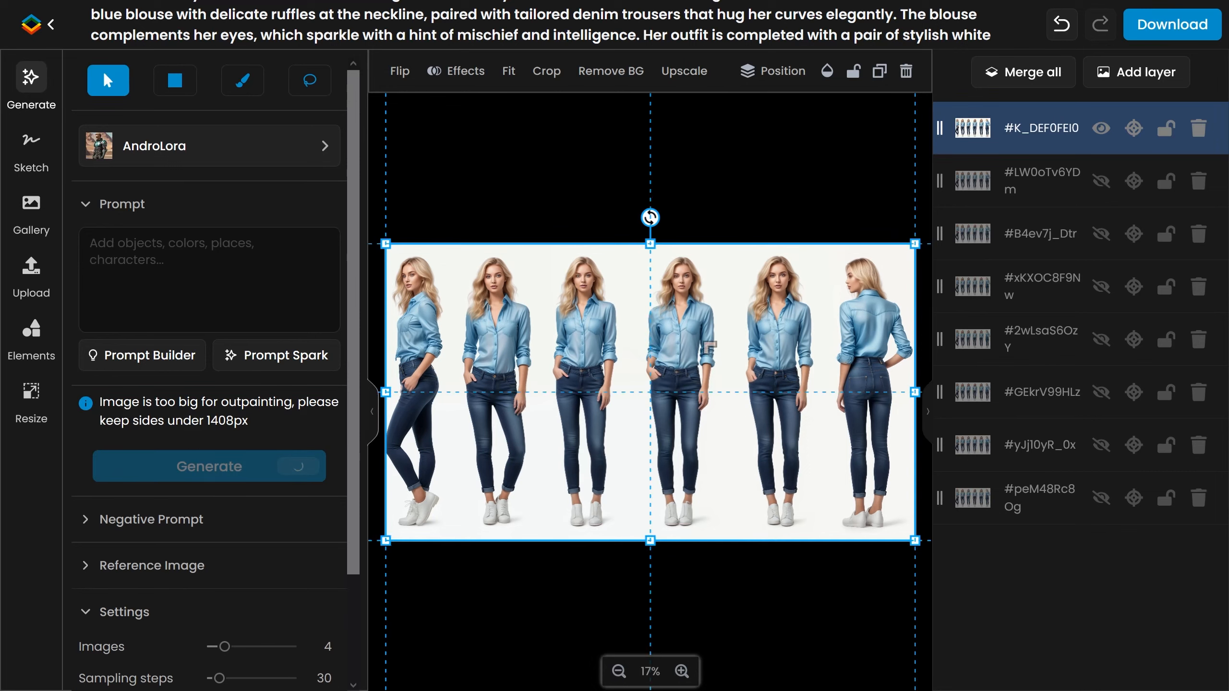
{"action": "left_click_drag", "start_coordinate": [527, 395], "coordinate": [473, 370]}
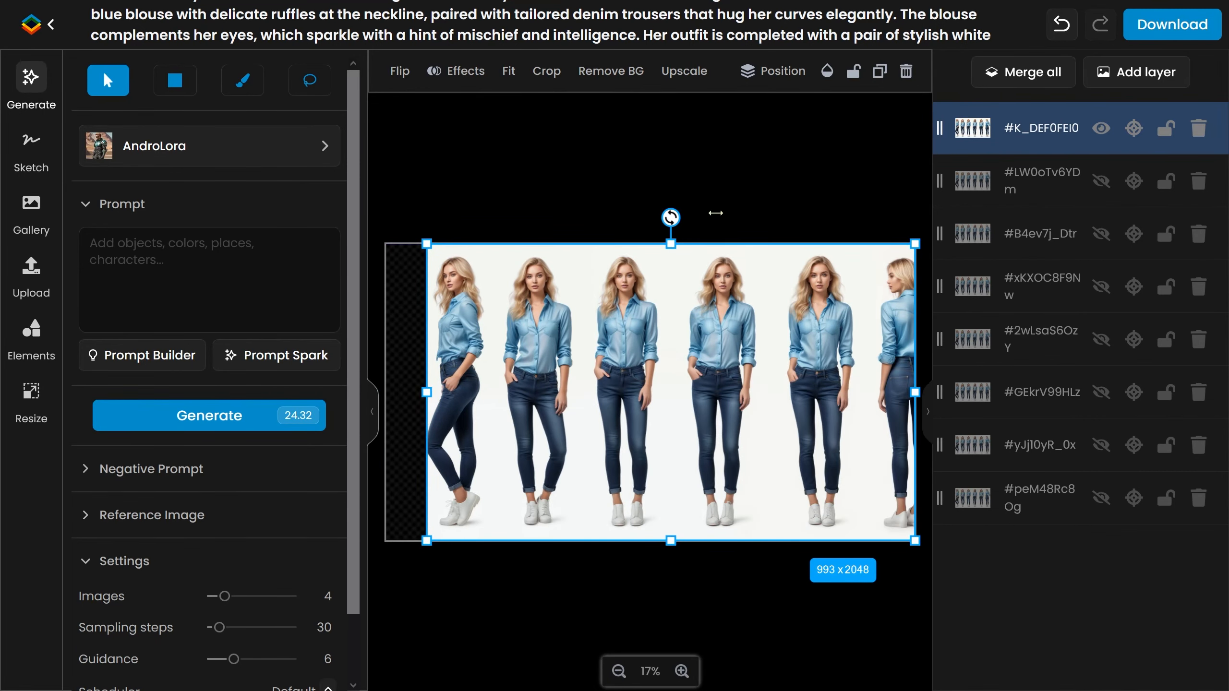
{"action": "left_click", "coordinate": [546, 71]}
{"action": "left_click_drag", "start_coordinate": [387, 544], "coordinate": [821, 542]}
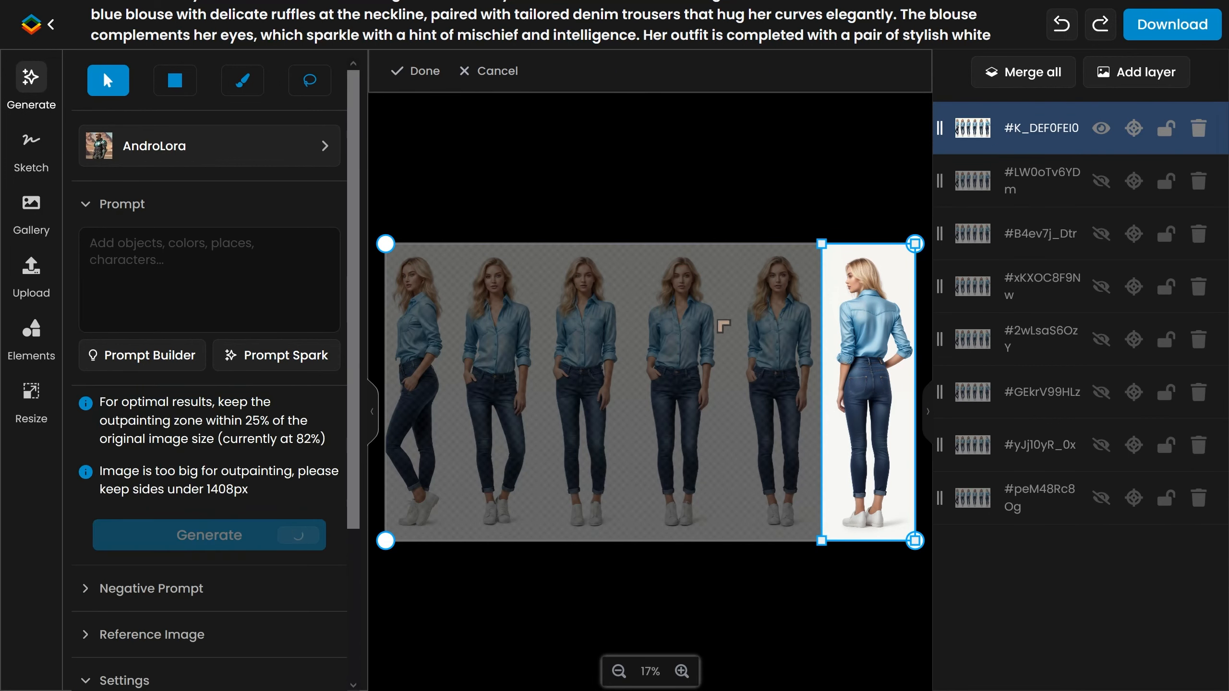
{"action": "left_click", "coordinate": [415, 71]}
Show the second duplicate, hide the top layer, and crop it to the fifth figure.
{"action": "left_click", "coordinate": [1089, 177]}
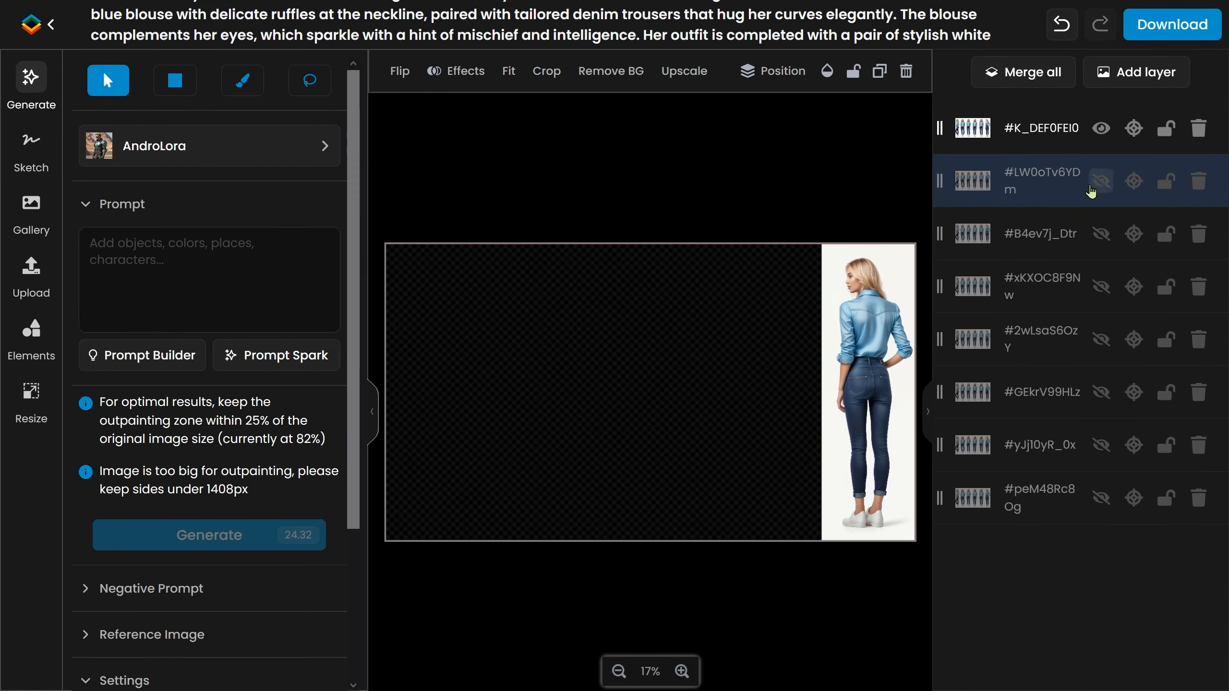
{"action": "left_click", "coordinate": [1101, 132]}
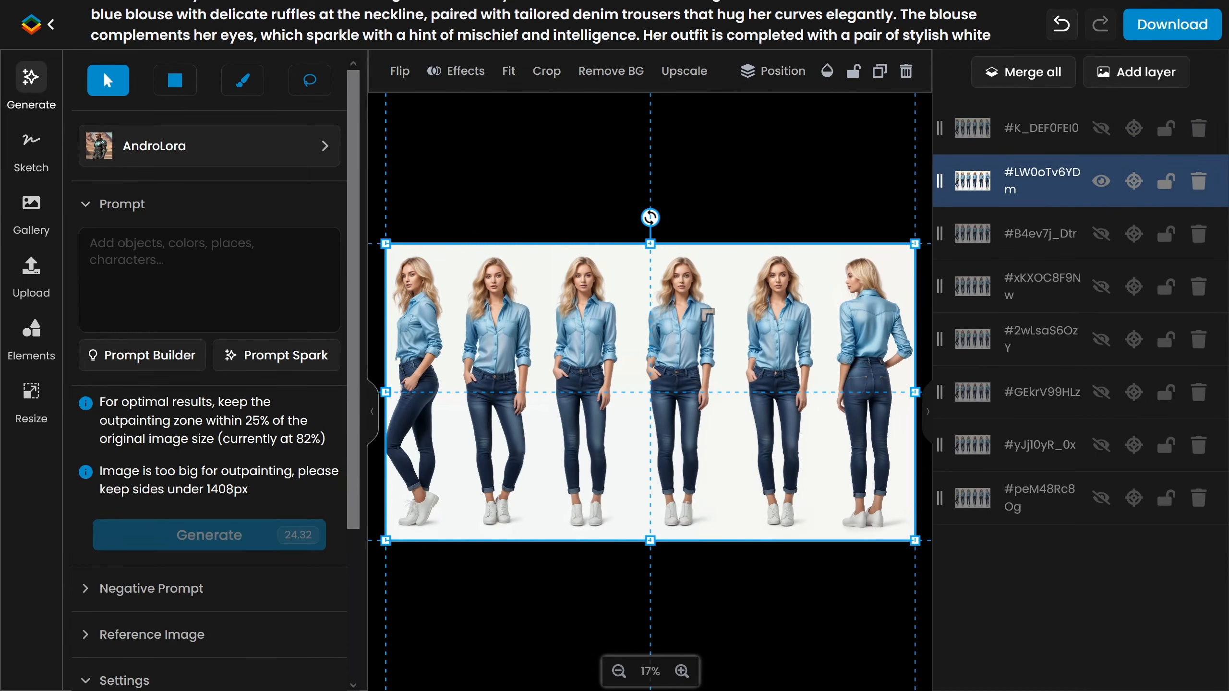
{"action": "left_click", "coordinate": [547, 71]}
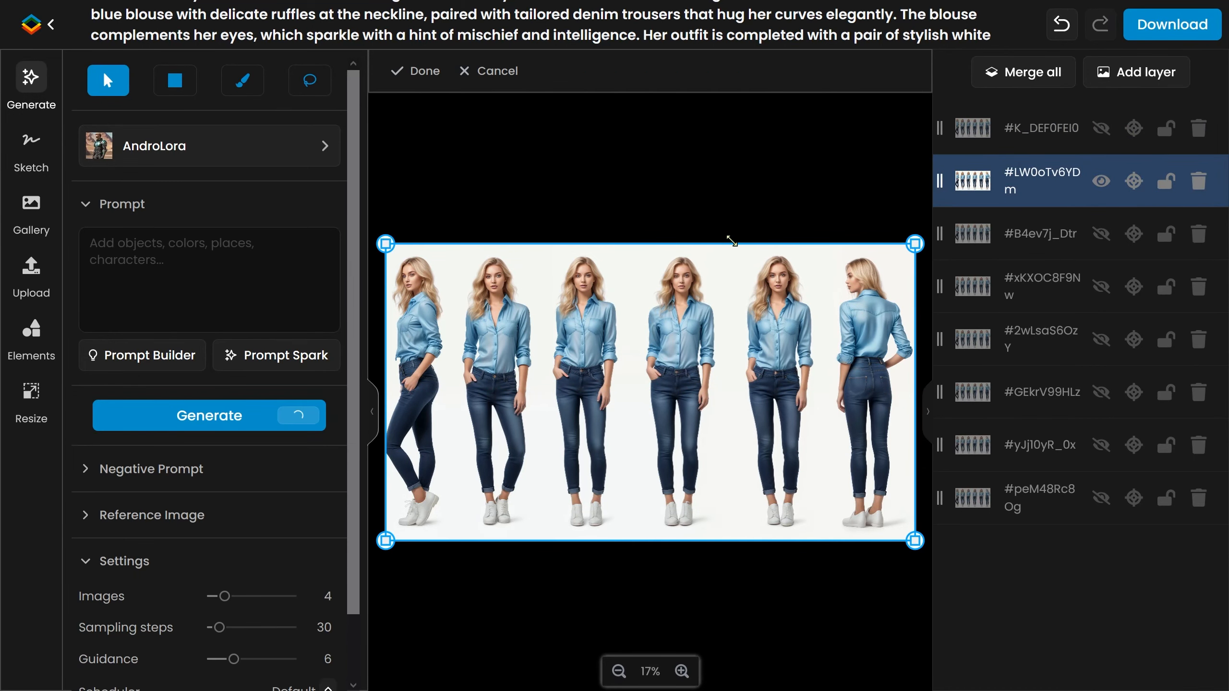
{"action": "left_click_drag", "start_coordinate": [731, 240], "coordinate": [828, 556]}
{"action": "left_click", "coordinate": [408, 72]}
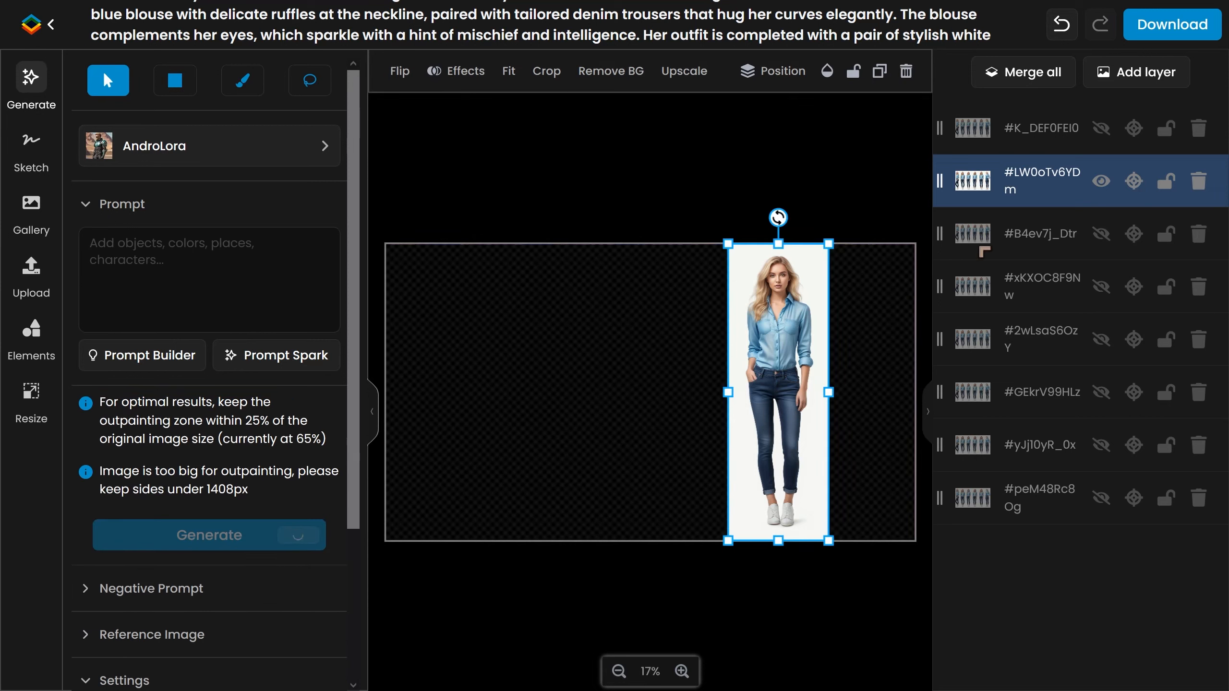
Show the third duplicate layer and hide the second one.
{"action": "left_click", "coordinate": [1101, 234]}
{"action": "left_click_drag", "start_coordinate": [758, 429], "coordinate": [723, 393]}
{"action": "left_click", "coordinate": [1101, 181]}
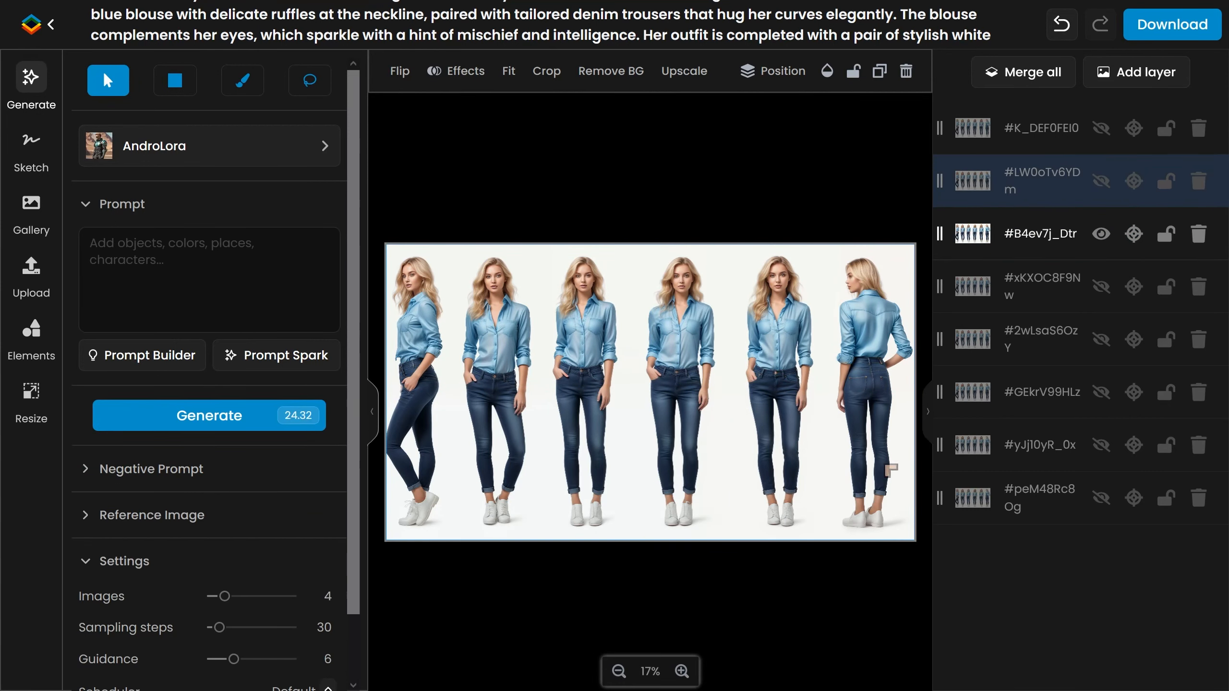
{"action": "left_click", "coordinate": [540, 73]}
{"action": "left_click", "coordinate": [751, 405]}
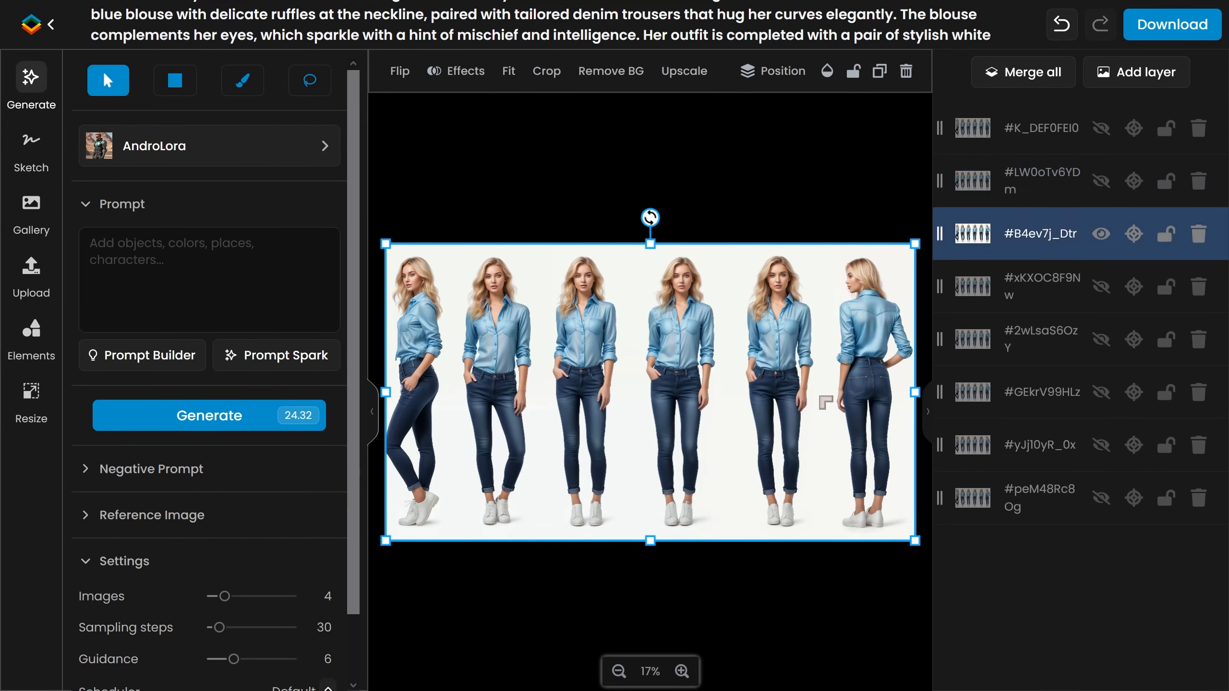
{"action": "left_click_drag", "start_coordinate": [915, 542], "coordinate": [814, 484]}
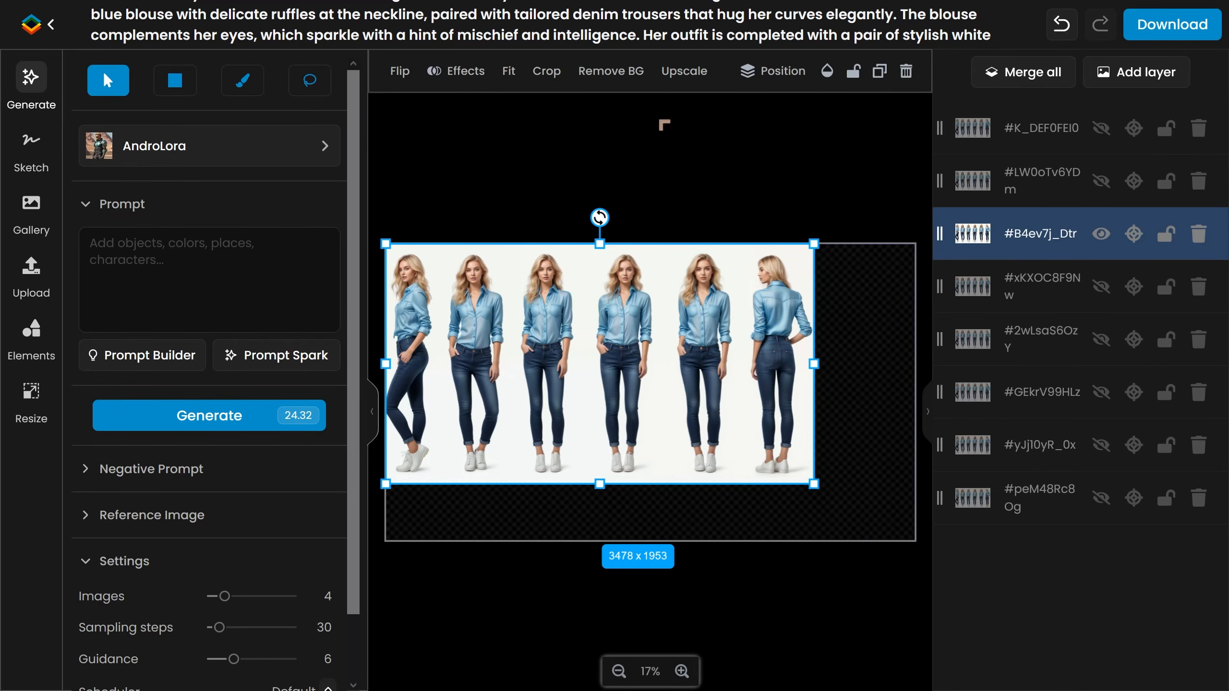
{"action": "left_click", "coordinate": [1061, 24]}
{"action": "left_click", "coordinate": [1101, 181]}
{"action": "left_click_drag", "start_coordinate": [668, 272], "coordinate": [701, 307]}
{"action": "left_click", "coordinate": [1061, 24]}
{"action": "left_click", "coordinate": [1101, 181]}
Crop the third duplicate down to the second figure from the left.
{"action": "left_click", "coordinate": [546, 71]}
{"action": "left_click_drag", "start_coordinate": [385, 244], "coordinate": [451, 244]}
{"action": "left_click_drag", "start_coordinate": [915, 541], "coordinate": [550, 540]}
{"action": "left_click", "coordinate": [416, 71]}
Hide the third duplicate, show the fourth, and crop it to the leftmost figure.
{"action": "left_click", "coordinate": [1100, 234]}
{"action": "left_click", "coordinate": [1101, 286]}
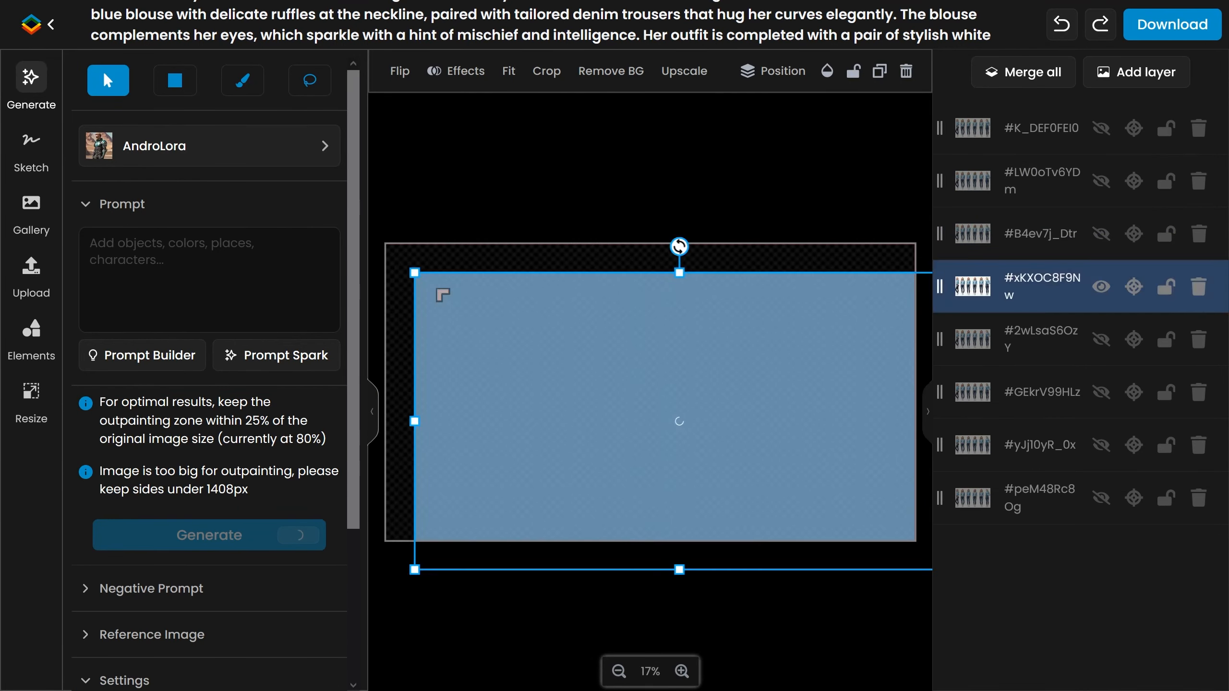
{"action": "left_click", "coordinate": [547, 72]}
{"action": "left_click_drag", "start_coordinate": [915, 541], "coordinate": [455, 549]}
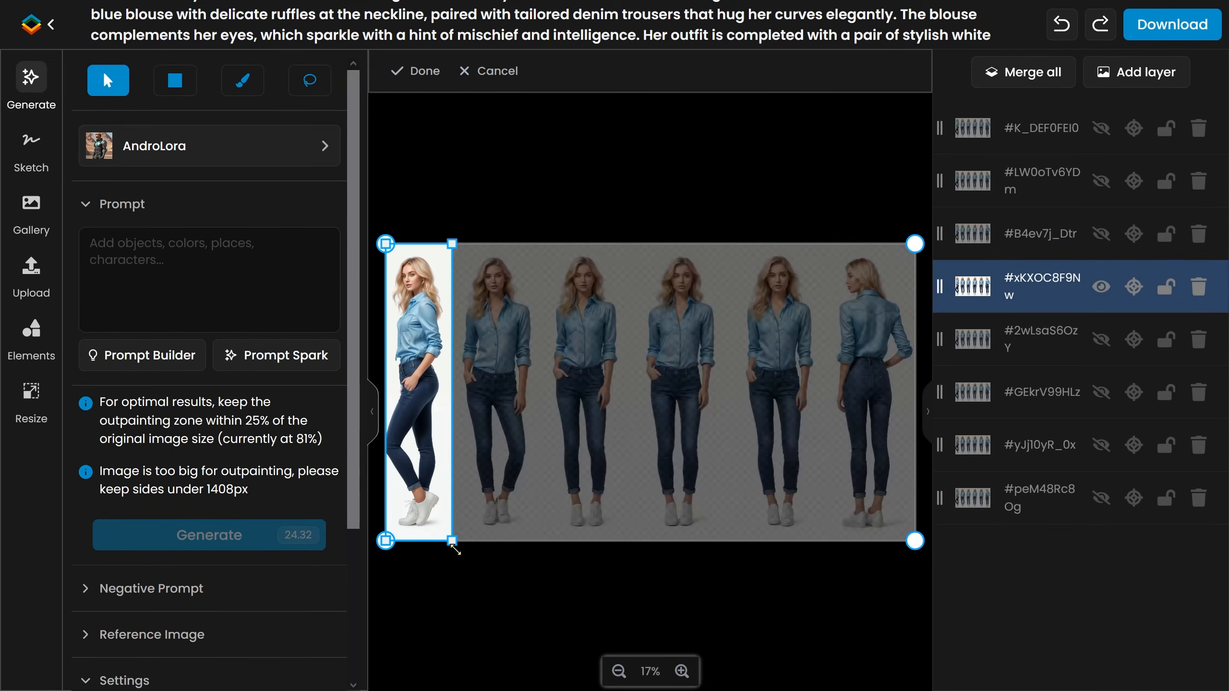
{"action": "left_click", "coordinate": [416, 71]}
Hide the fourth duplicate, show the fifth, and scale that sheet down.
{"action": "left_click", "coordinate": [1101, 287]}
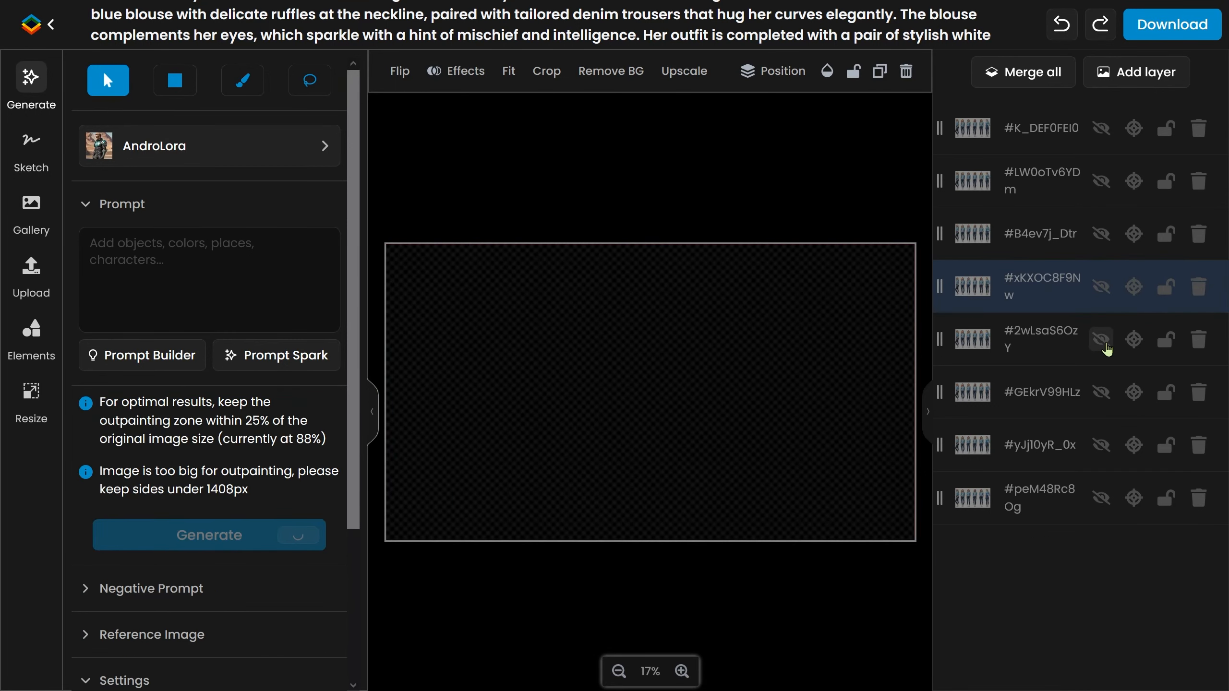
{"action": "left_click", "coordinate": [1101, 339]}
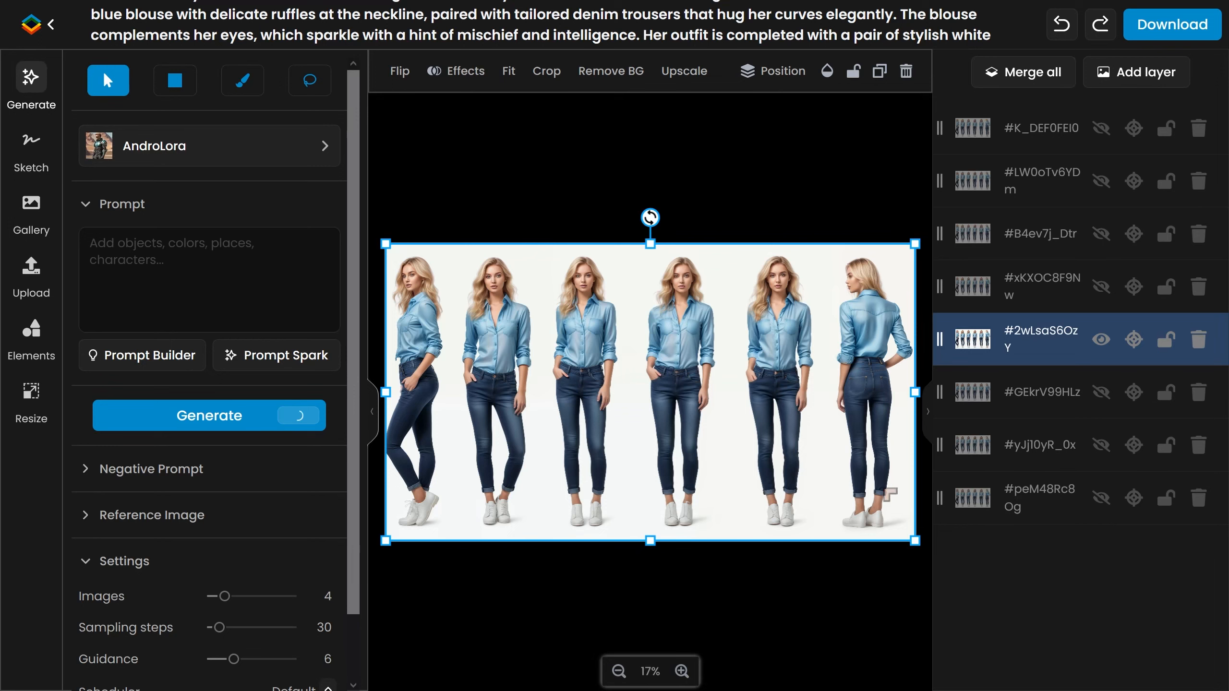
{"action": "left_click_drag", "start_coordinate": [914, 540], "coordinate": [721, 431]}
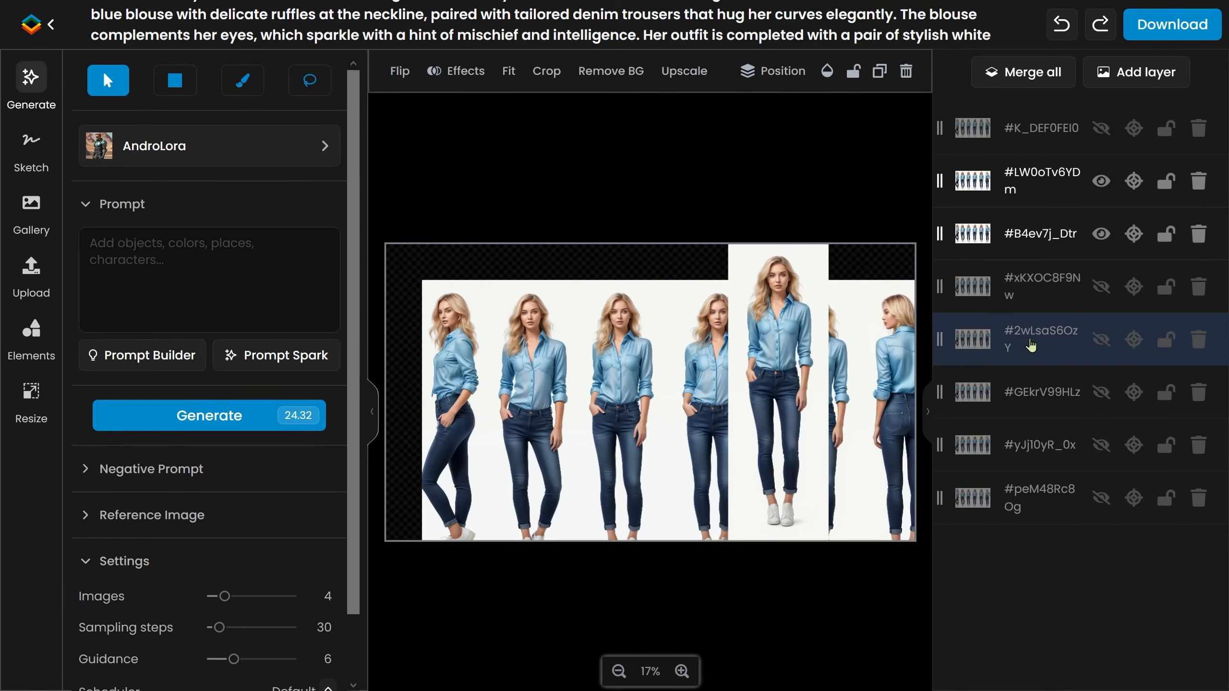
Crop another duplicate to the head and shoulders of the front-facing fourth figure.
{"action": "left_click", "coordinate": [1100, 30]}
{"action": "left_click", "coordinate": [1100, 181]}
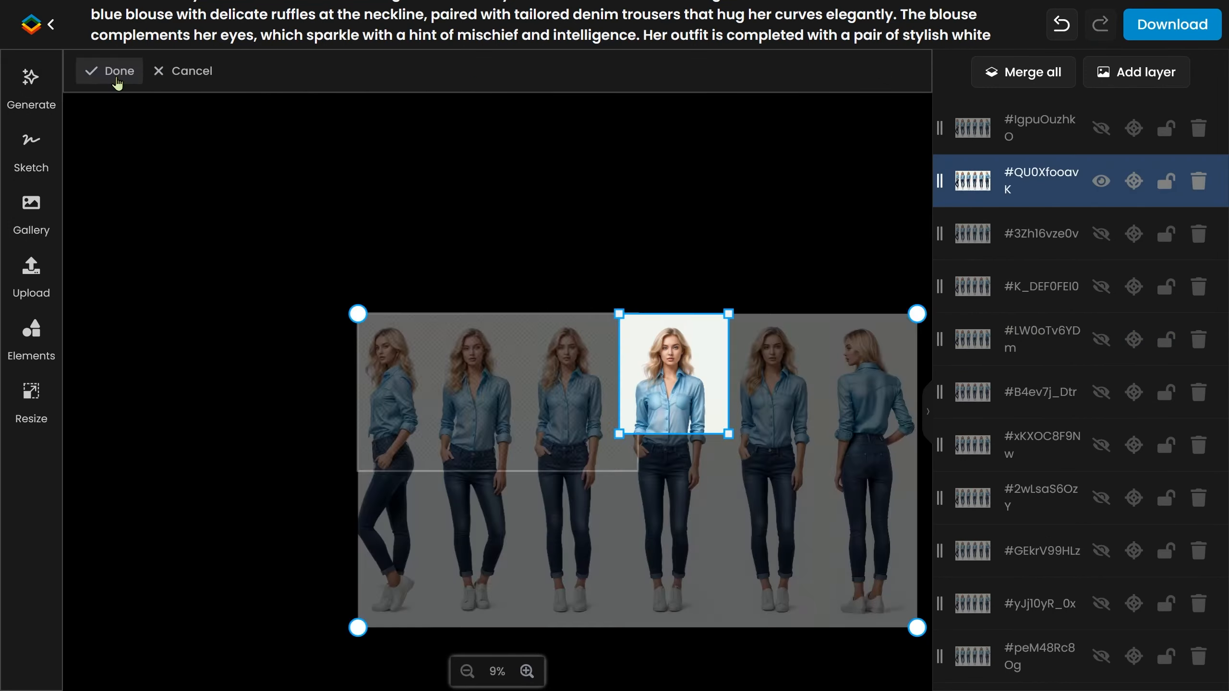
{"action": "left_click", "coordinate": [117, 77]}
Crop the half-body duplicate down to the back-view figure and reposition it.
{"action": "left_click", "coordinate": [1133, 236]}
{"action": "left_click_drag", "start_coordinate": [530, 366], "coordinate": [369, 363]}
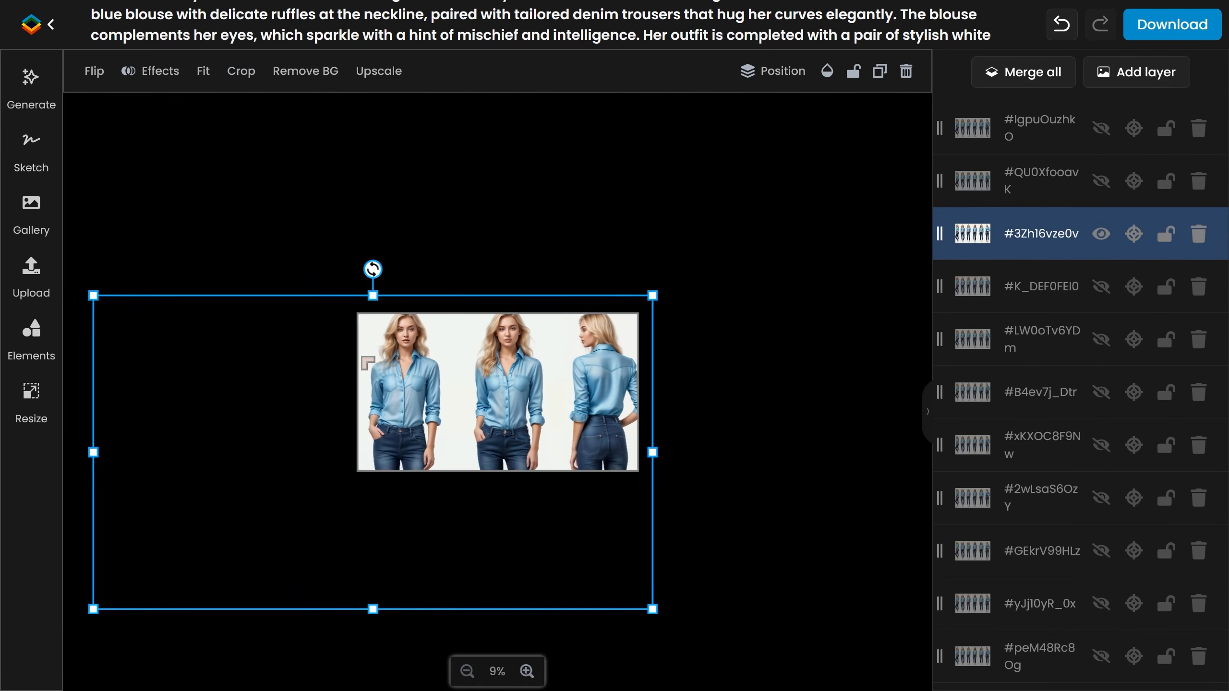
{"action": "left_click", "coordinate": [241, 71]}
{"action": "left_click_drag", "start_coordinate": [358, 470], "coordinate": [540, 470]}
{"action": "left_click", "coordinate": [120, 73]}
{"action": "left_click_drag", "start_coordinate": [584, 358], "coordinate": [492, 361]}
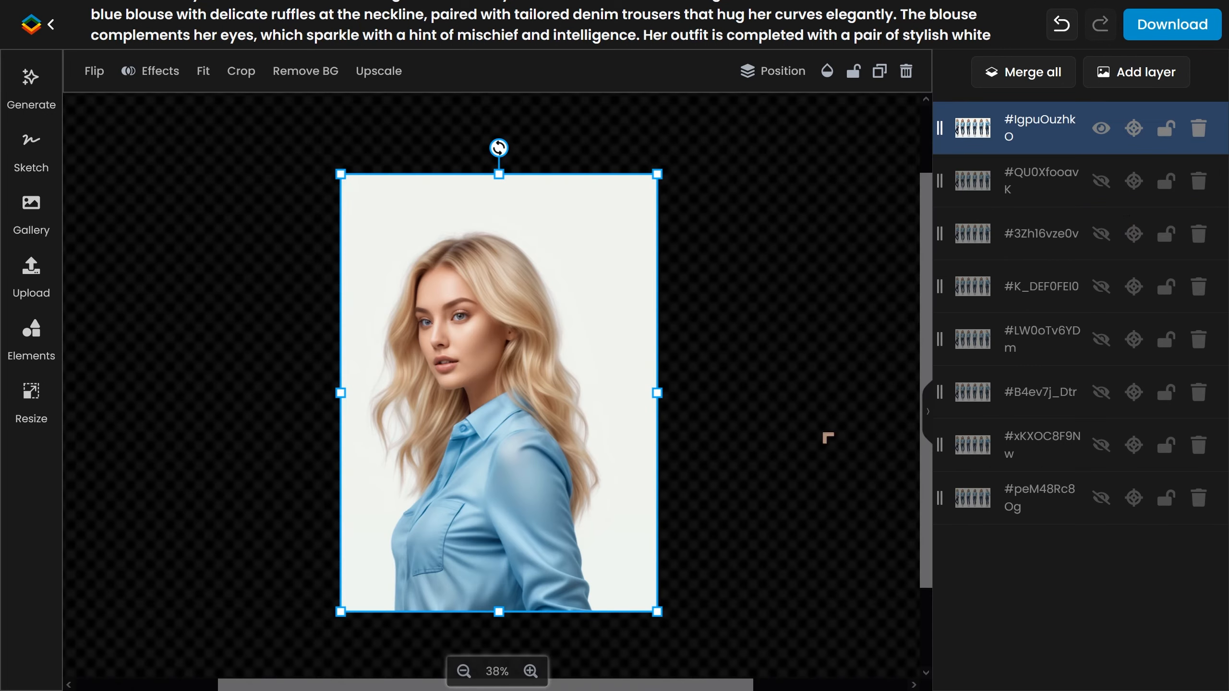
Focus the view on the back-view crop layer and open the download options.
{"action": "left_click", "coordinate": [1136, 183]}
{"action": "left_click", "coordinate": [1141, 238]}
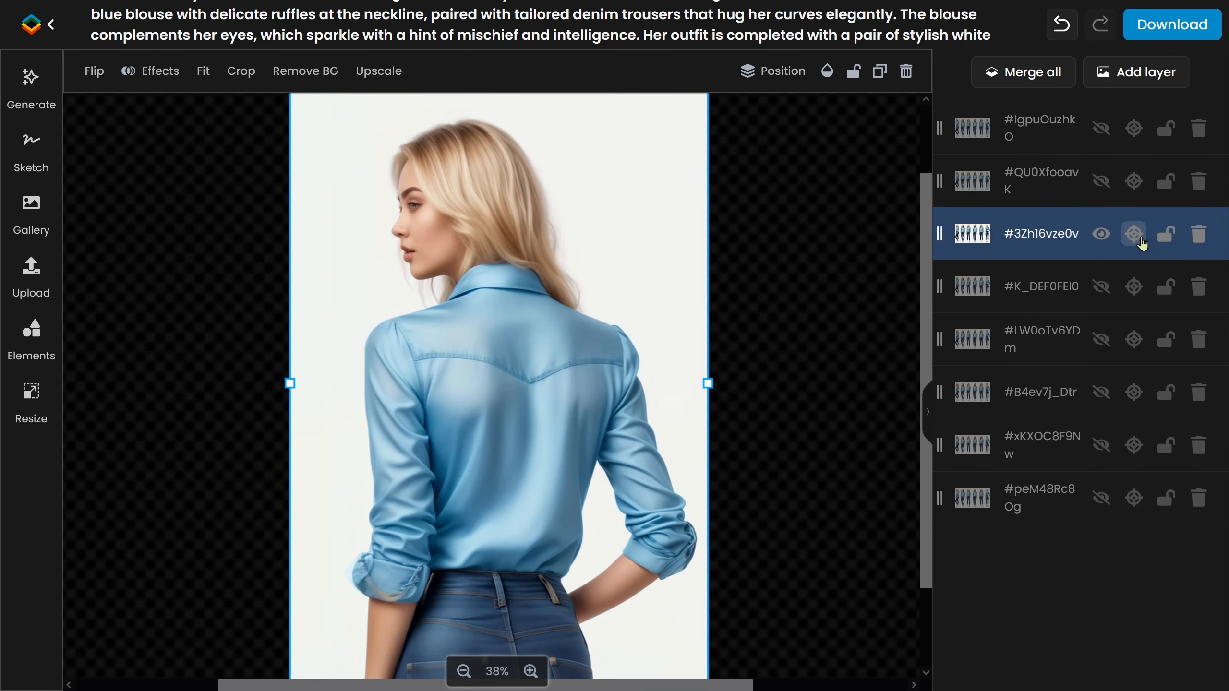
{"action": "left_click", "coordinate": [1161, 27]}
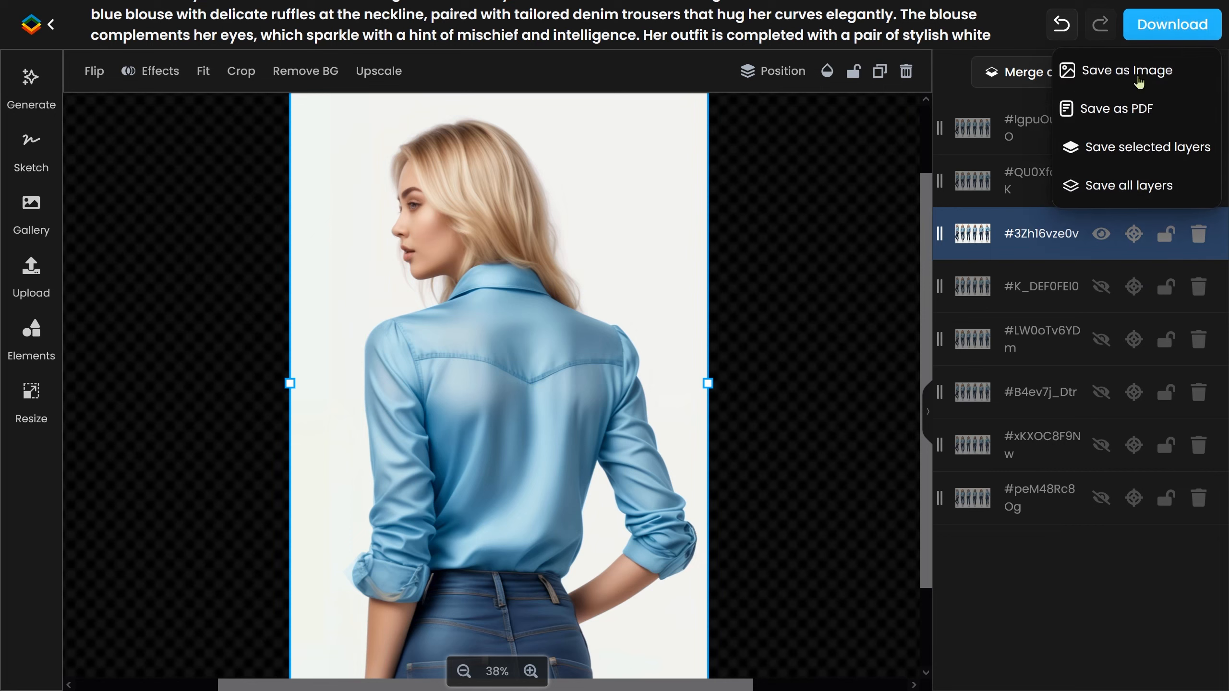
{"action": "left_click", "coordinate": [946, 83]}
{"action": "left_click", "coordinate": [1135, 234]}
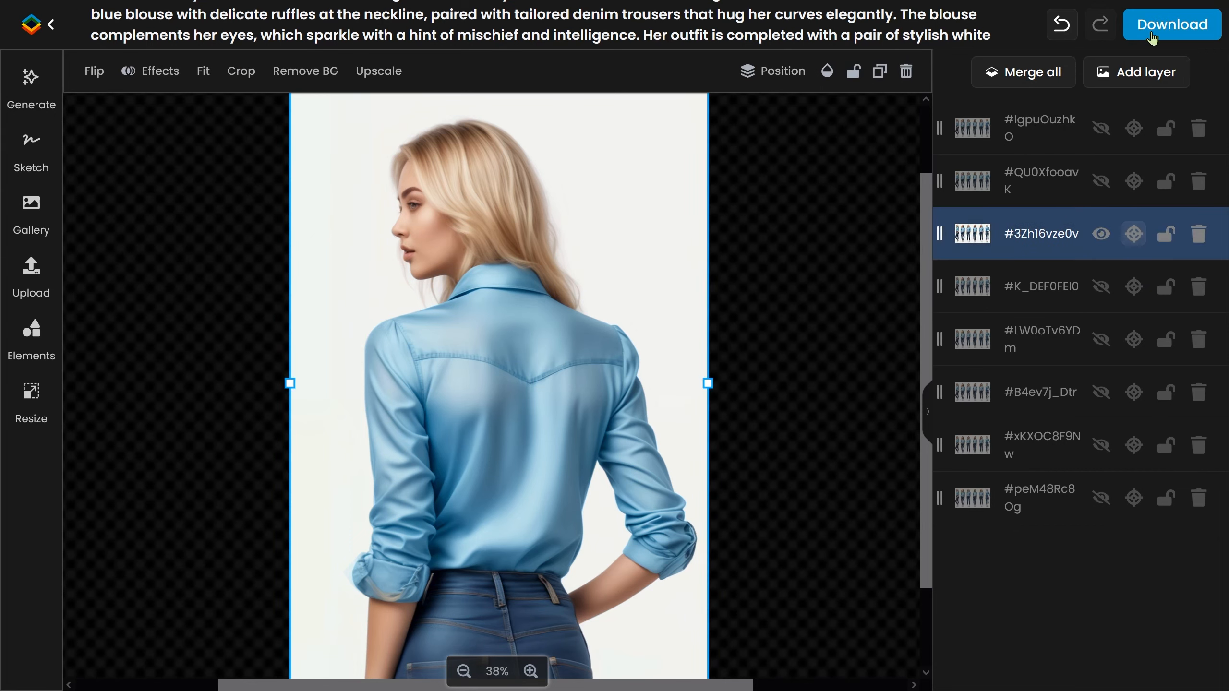
{"action": "left_click", "coordinate": [1170, 24]}
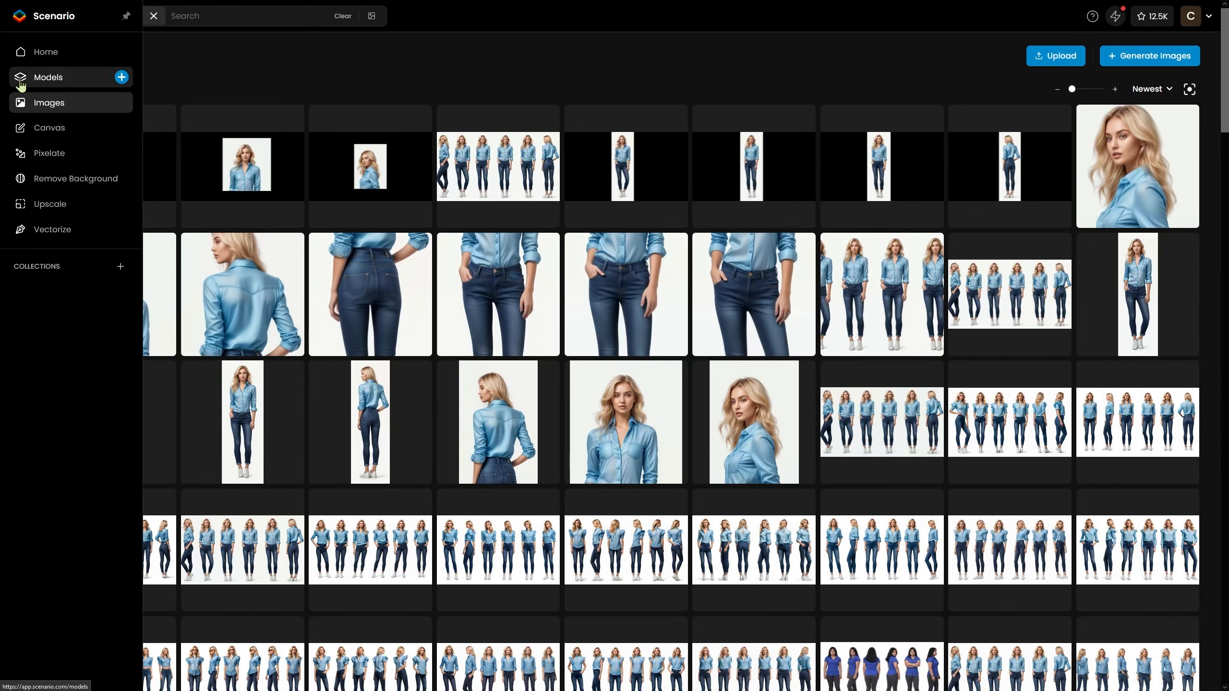
Create a new model and choose to train your own model.
{"action": "left_click", "coordinate": [124, 79]}
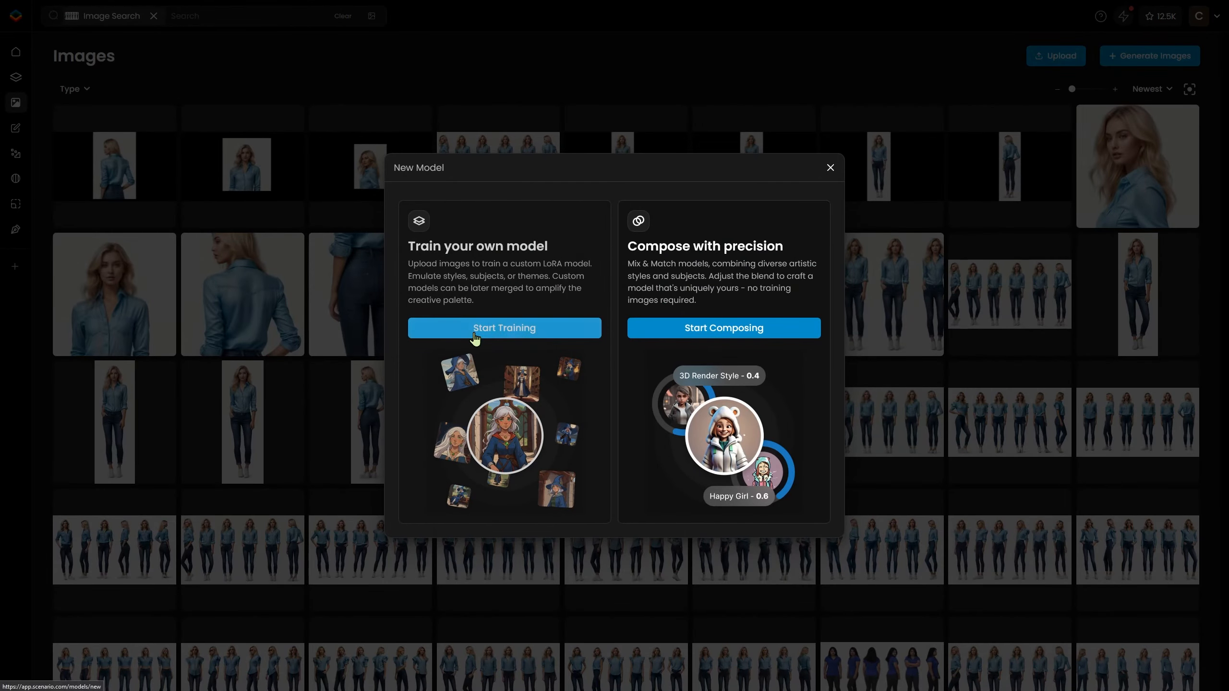
{"action": "left_click", "coordinate": [475, 338]}
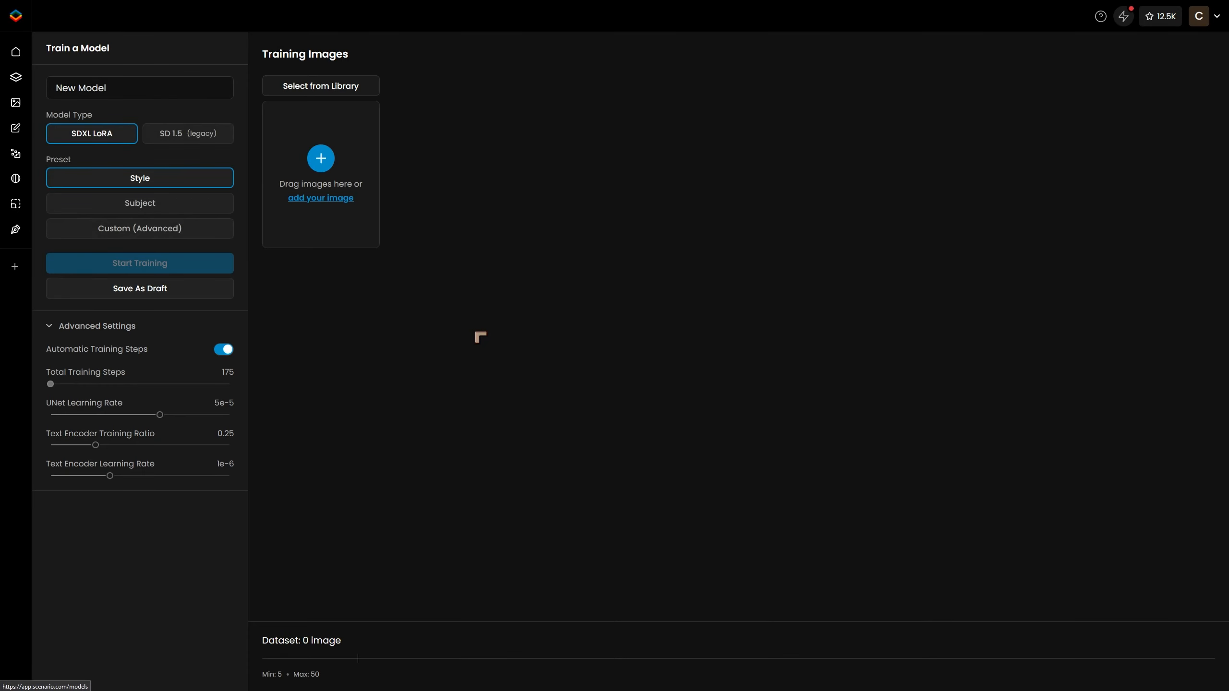
Select twelve character images from the library, including the close-up portraits and back view, as training images.
{"action": "left_click", "coordinate": [334, 87]}
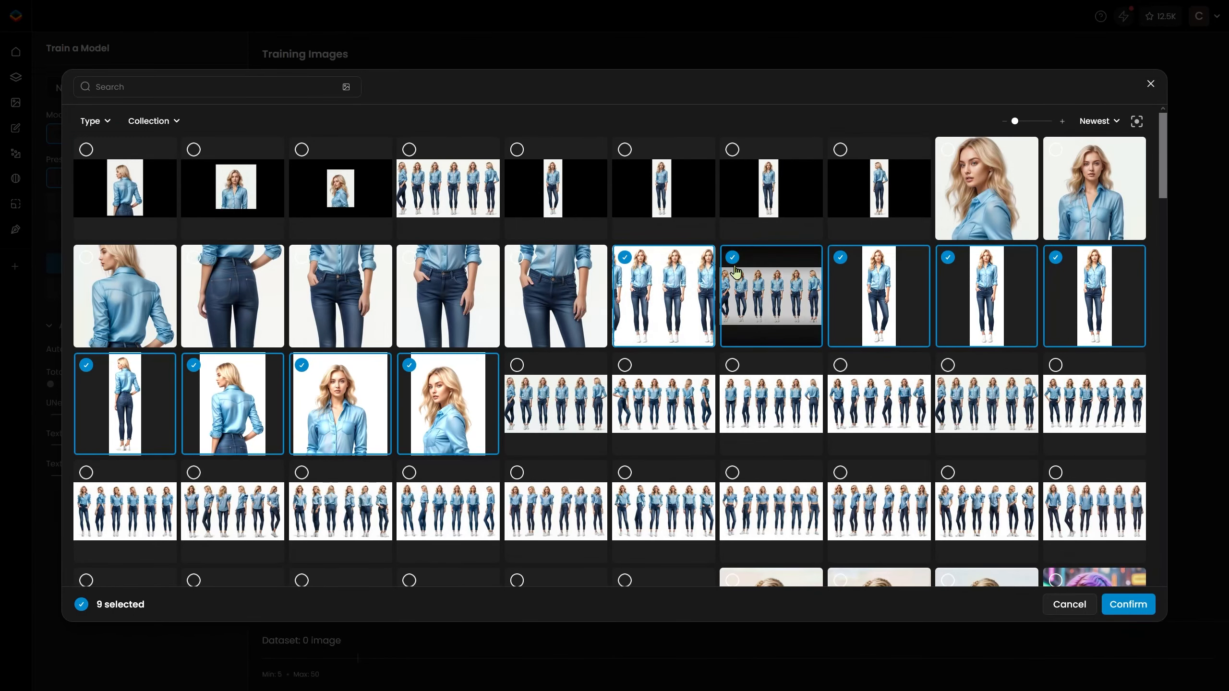
{"action": "left_click", "coordinate": [944, 160]}
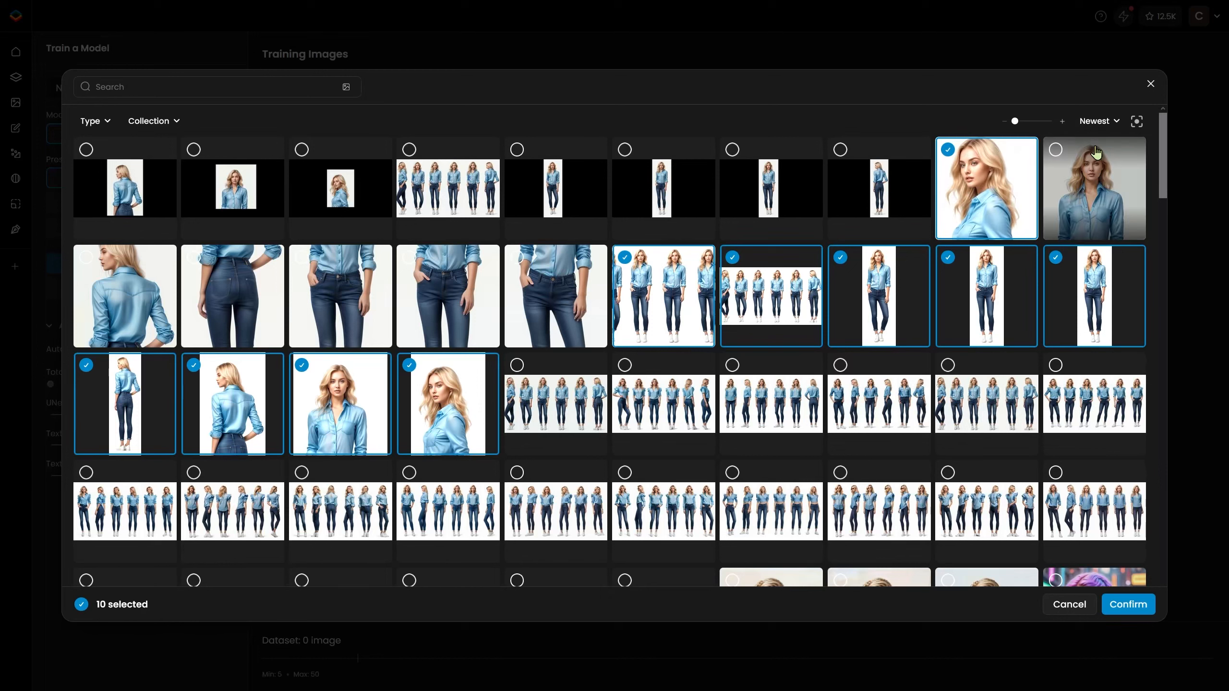
{"action": "left_click", "coordinate": [1053, 154]}
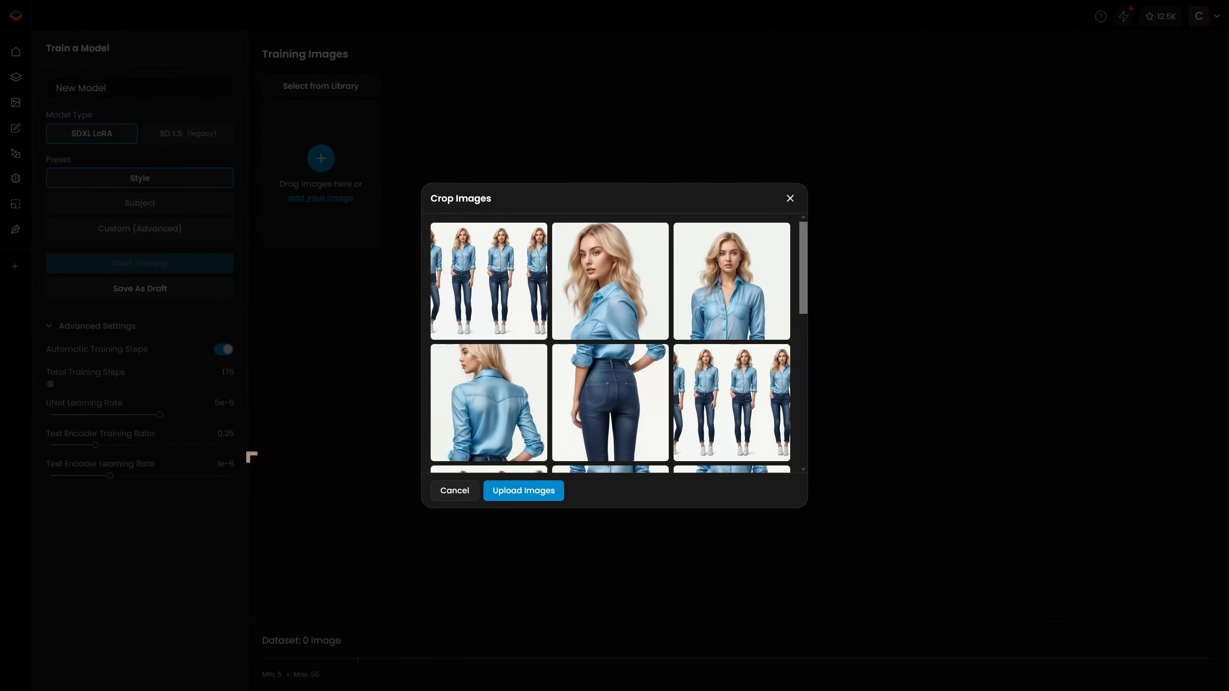
{"action": "mouse_move", "coordinate": [498, 307]}
Adjust the crop of the front lower-body image, zooming out and repositioning so the full-length figure sits inside the frame.
{"action": "scroll", "coordinate": [742, 407], "scroll_direction": "down", "scroll_amount": 5}
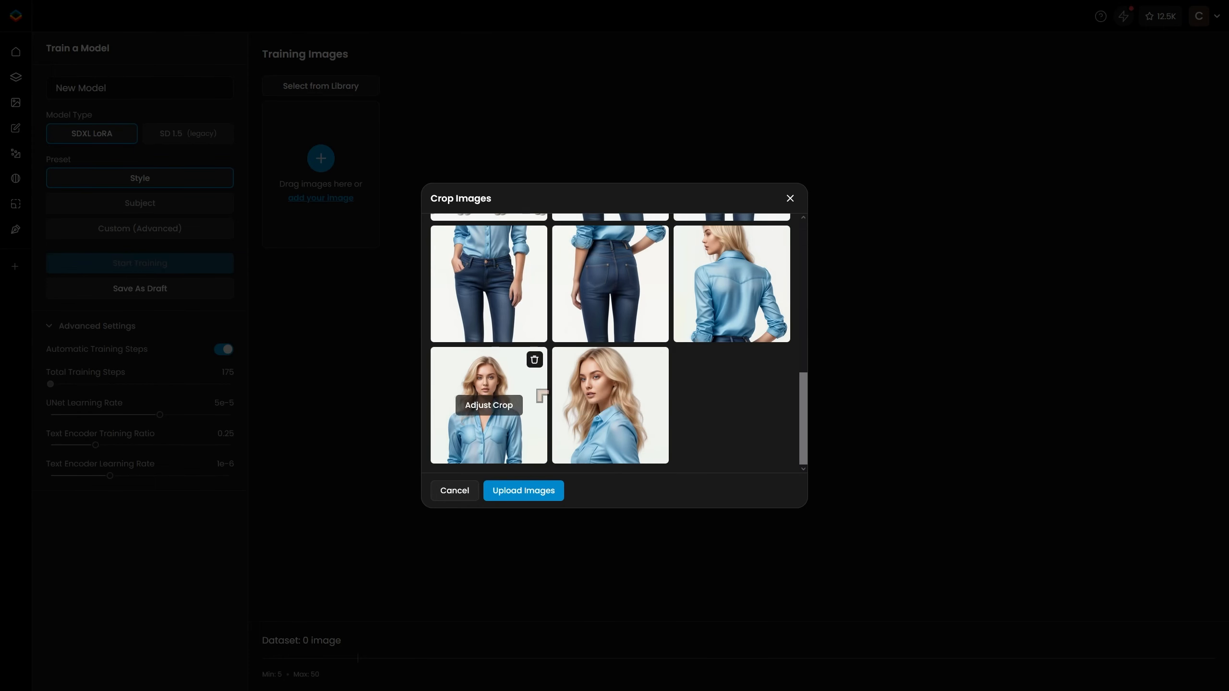
{"action": "left_click", "coordinate": [485, 284]}
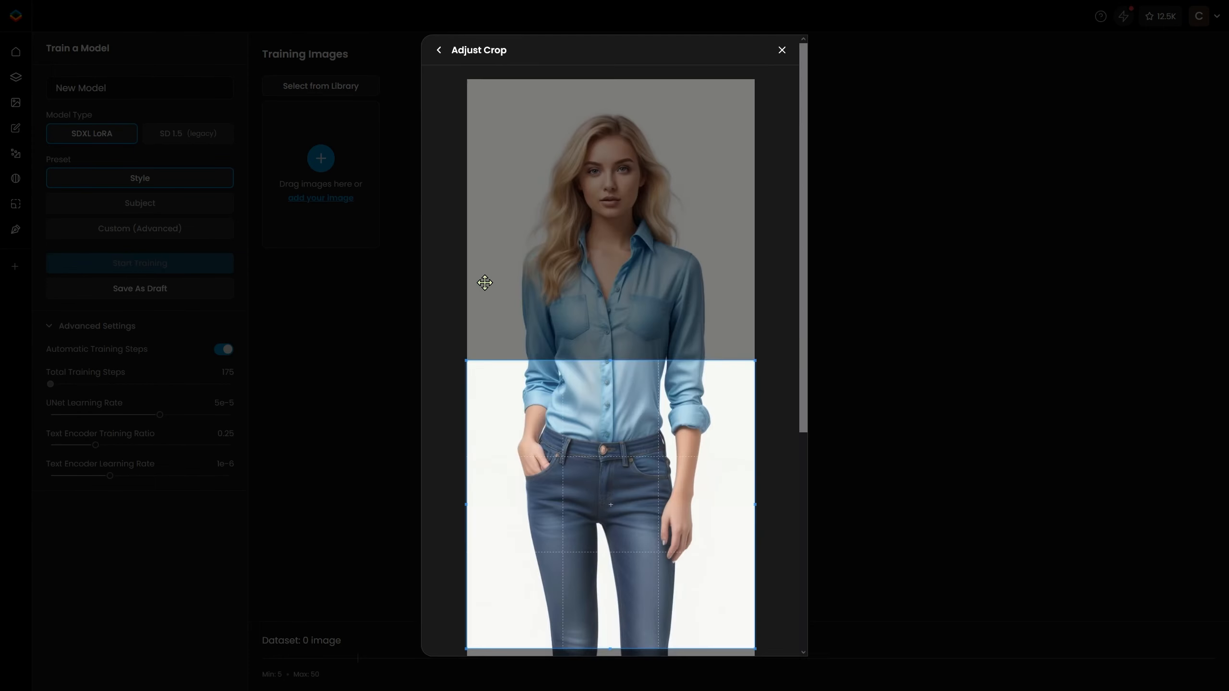
{"action": "scroll", "coordinate": [631, 370], "scroll_direction": "down", "scroll_amount": 4}
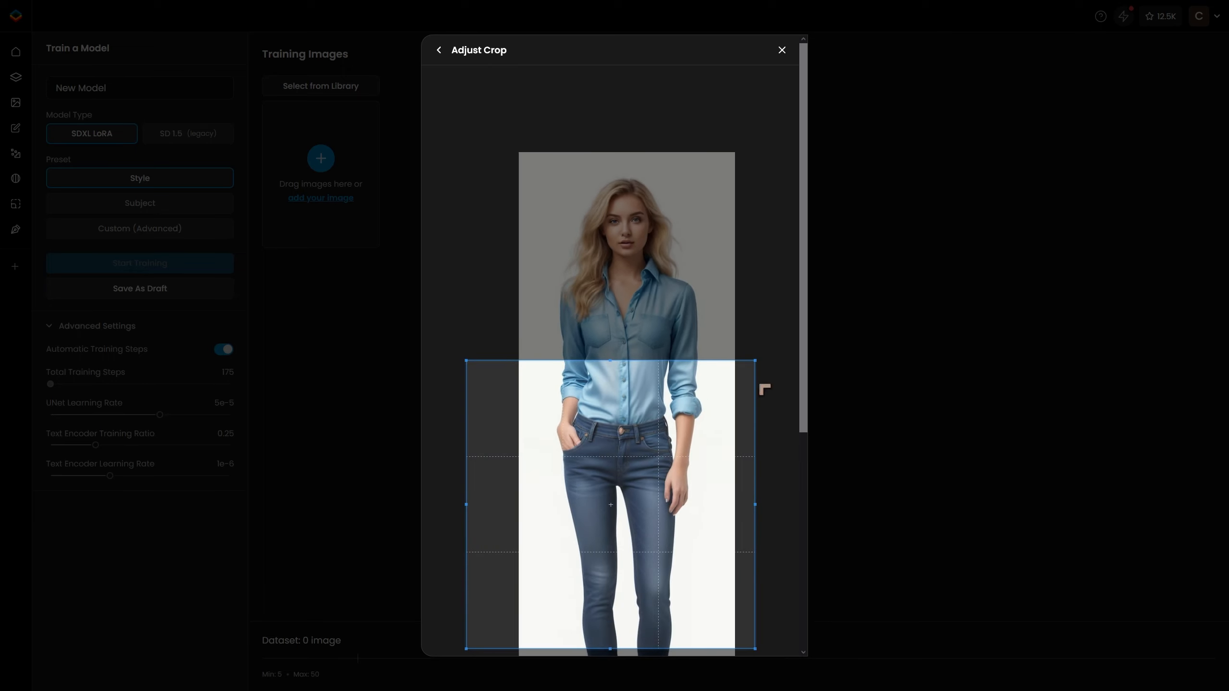
{"action": "left_click_drag", "start_coordinate": [803, 372], "coordinate": [804, 431]}
{"action": "scroll", "coordinate": [692, 368], "scroll_direction": "down", "scroll_amount": 5}
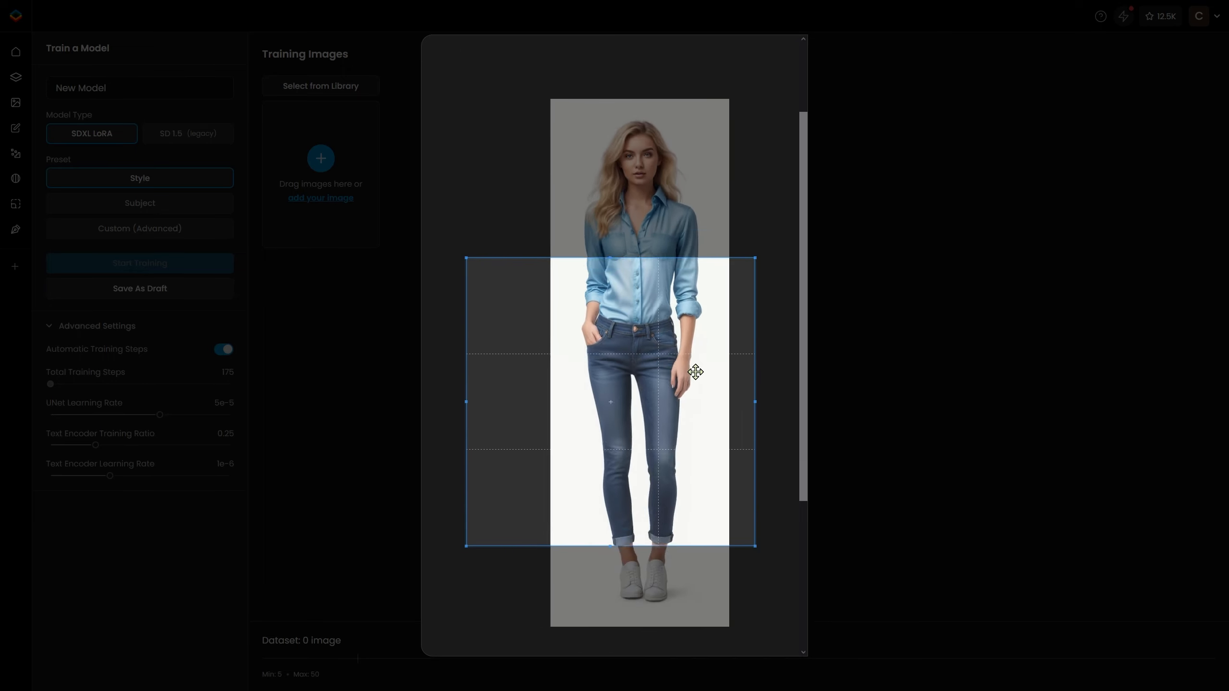
{"action": "scroll", "coordinate": [691, 365], "scroll_direction": "down", "scroll_amount": 1}
{"action": "left_click_drag", "start_coordinate": [692, 366], "coordinate": [667, 311]}
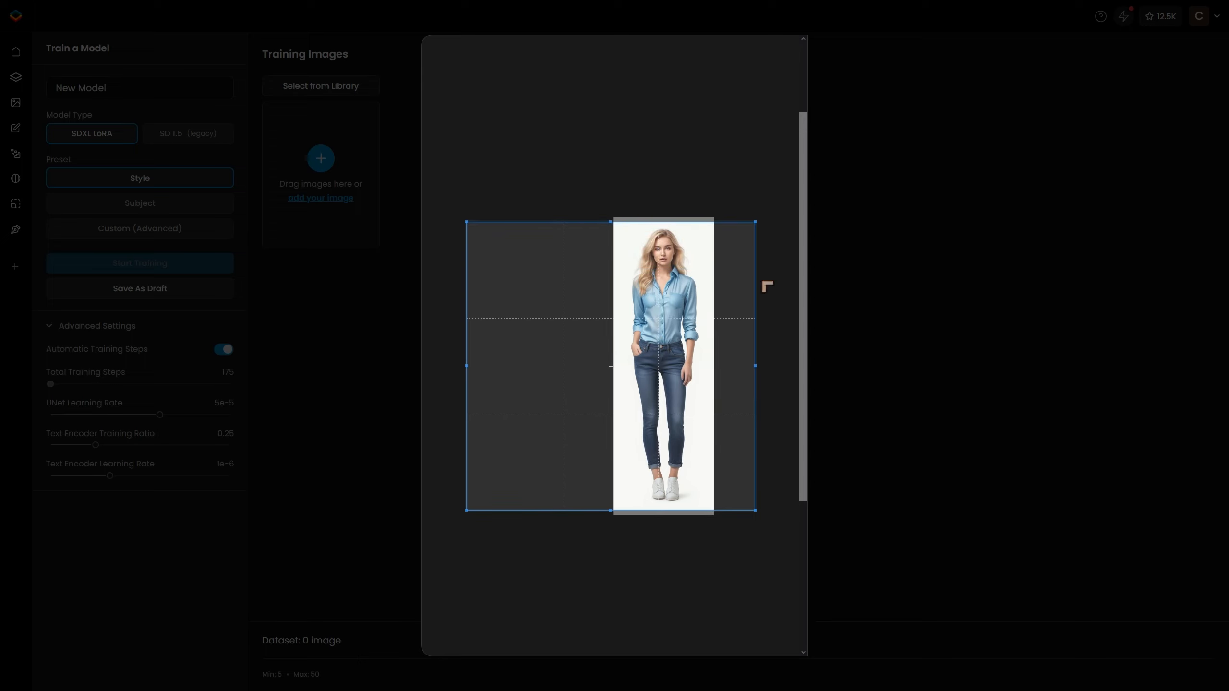
{"action": "left_click_drag", "start_coordinate": [805, 255], "coordinate": [793, 419]}
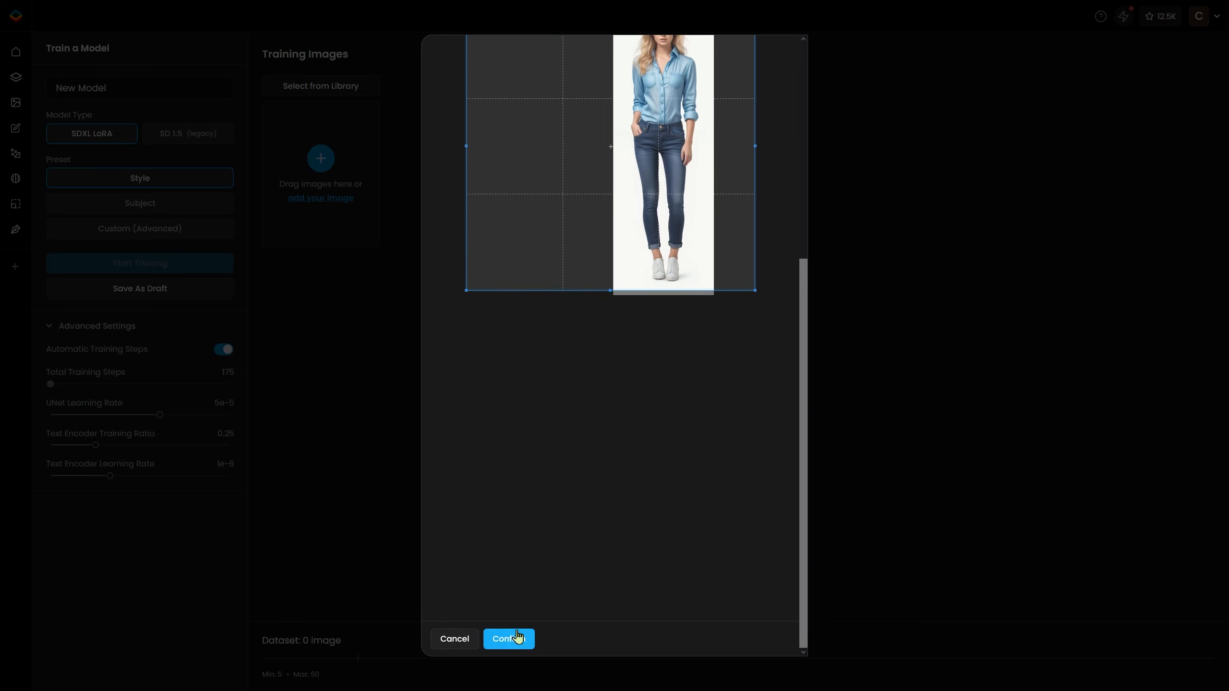
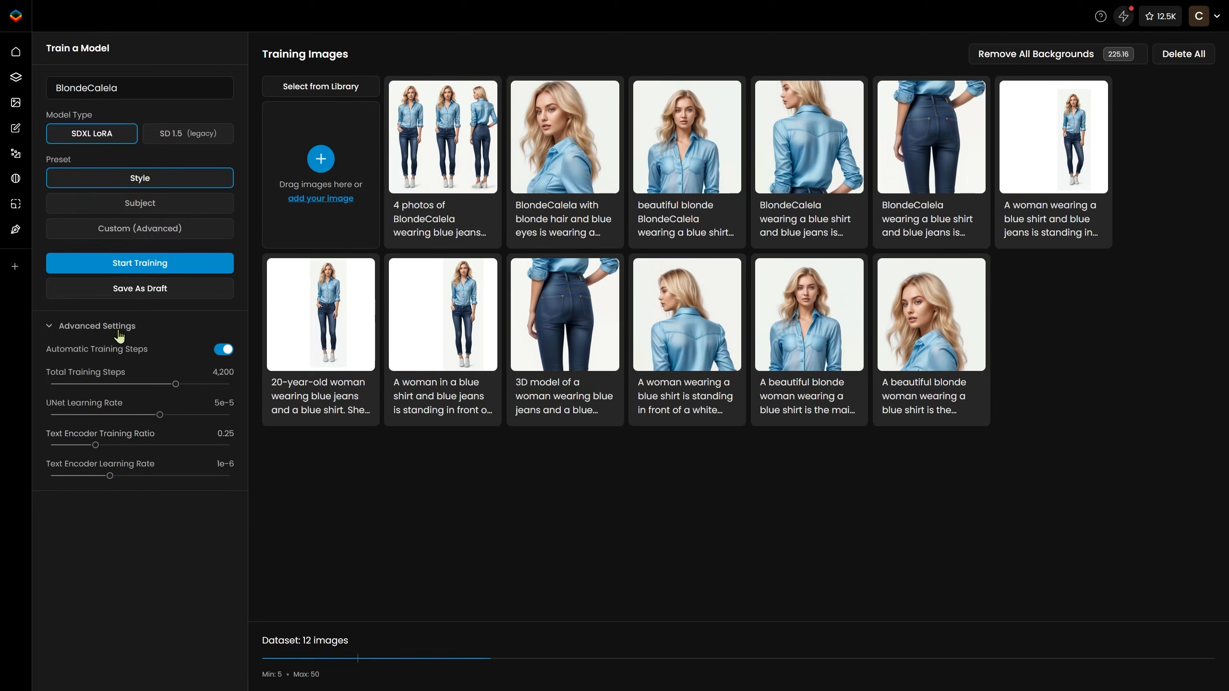
Name the model BlondeCalela and choose the Subject preset.
{"action": "double_click", "coordinate": [87, 88]}
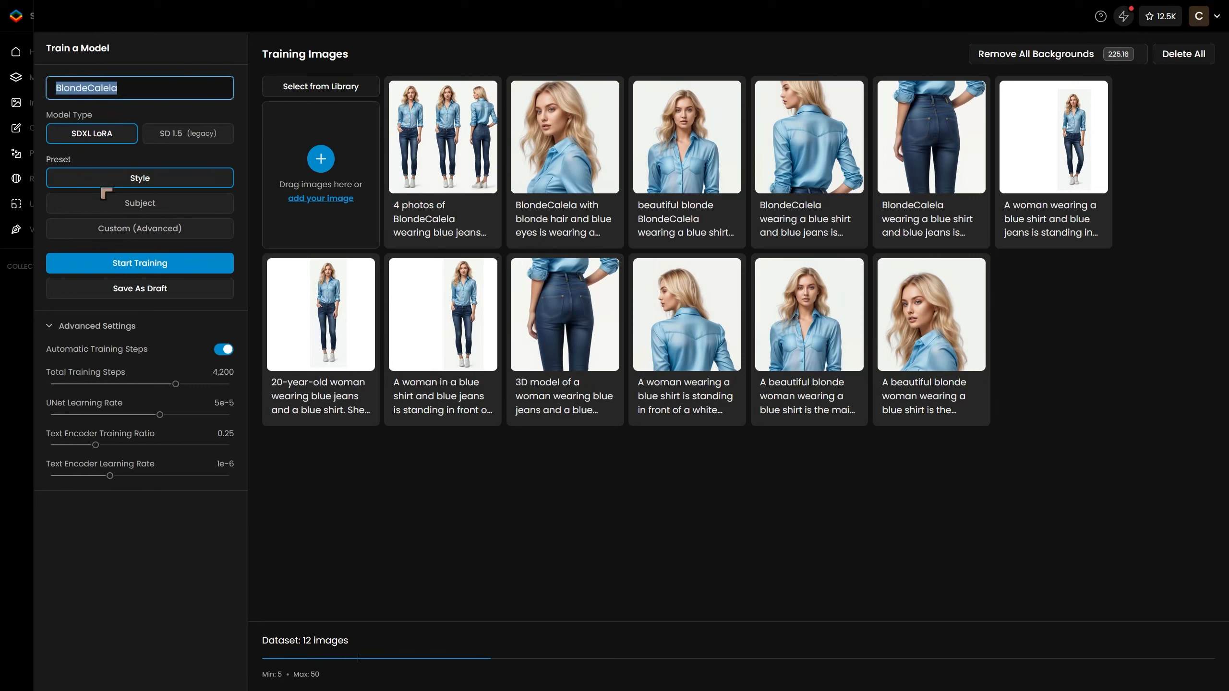
{"action": "type", "text": "BlondeCalela"}
{"action": "left_click", "coordinate": [165, 208]}
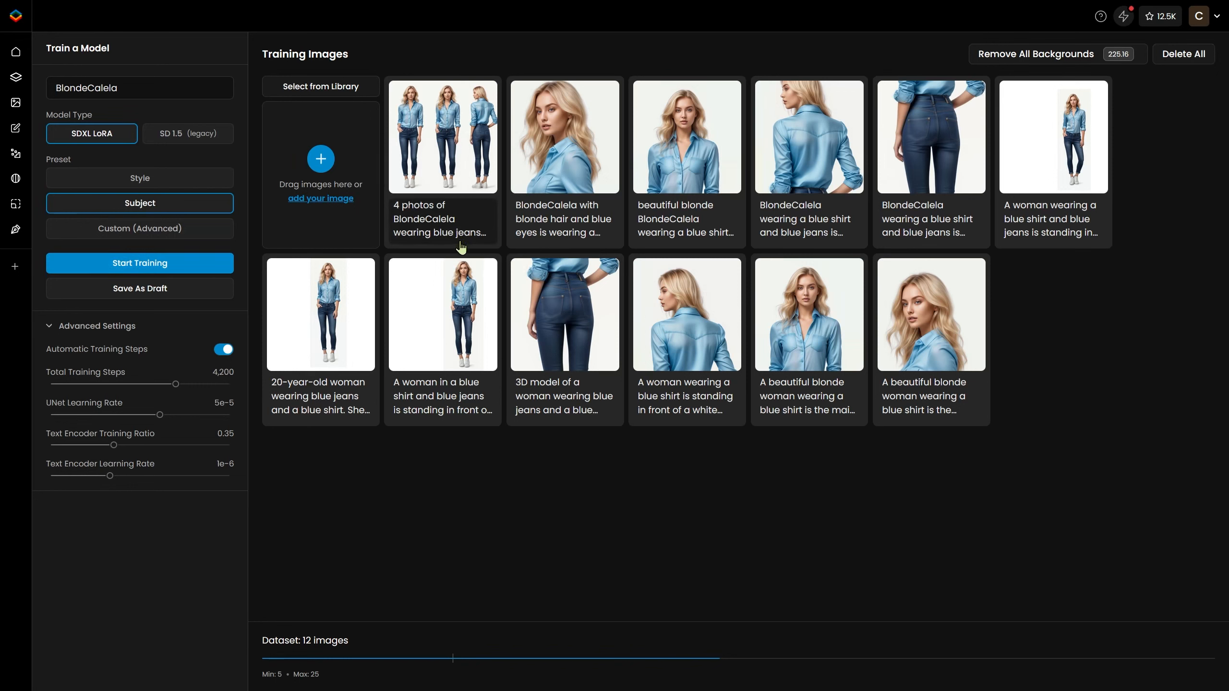
Edit the first full-body image's caption, replacing "woman" with BlondeCalela.
{"action": "left_click", "coordinate": [330, 397]}
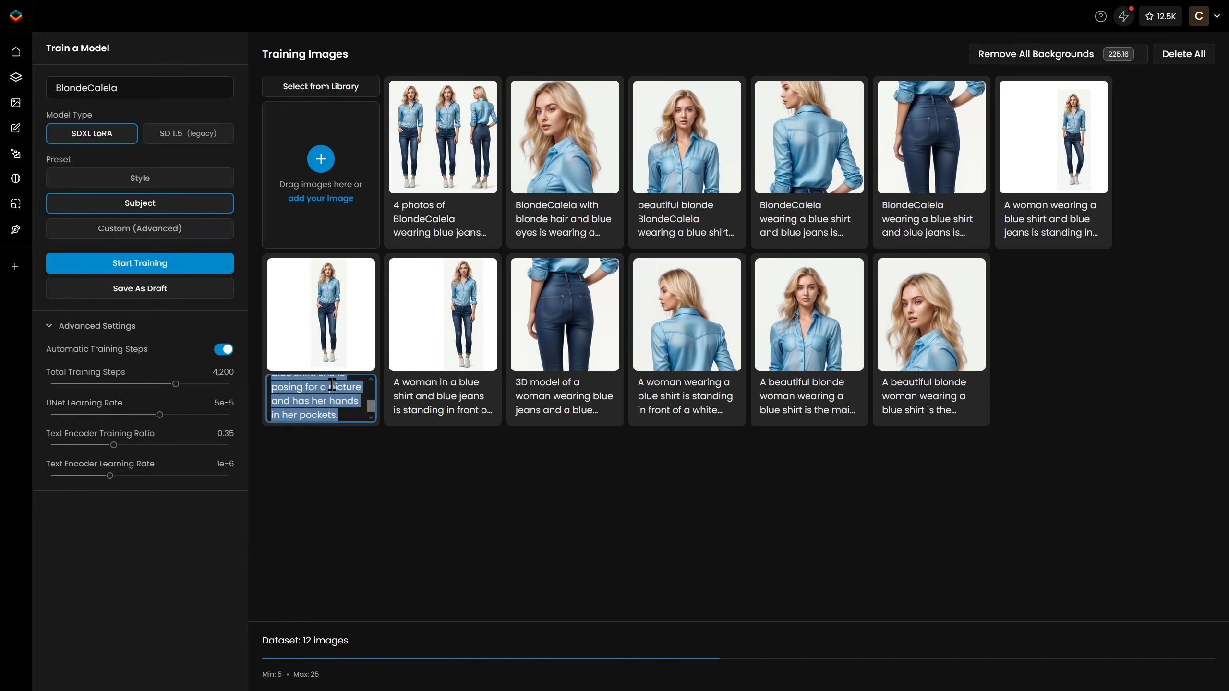
{"action": "left_click", "coordinate": [307, 403]}
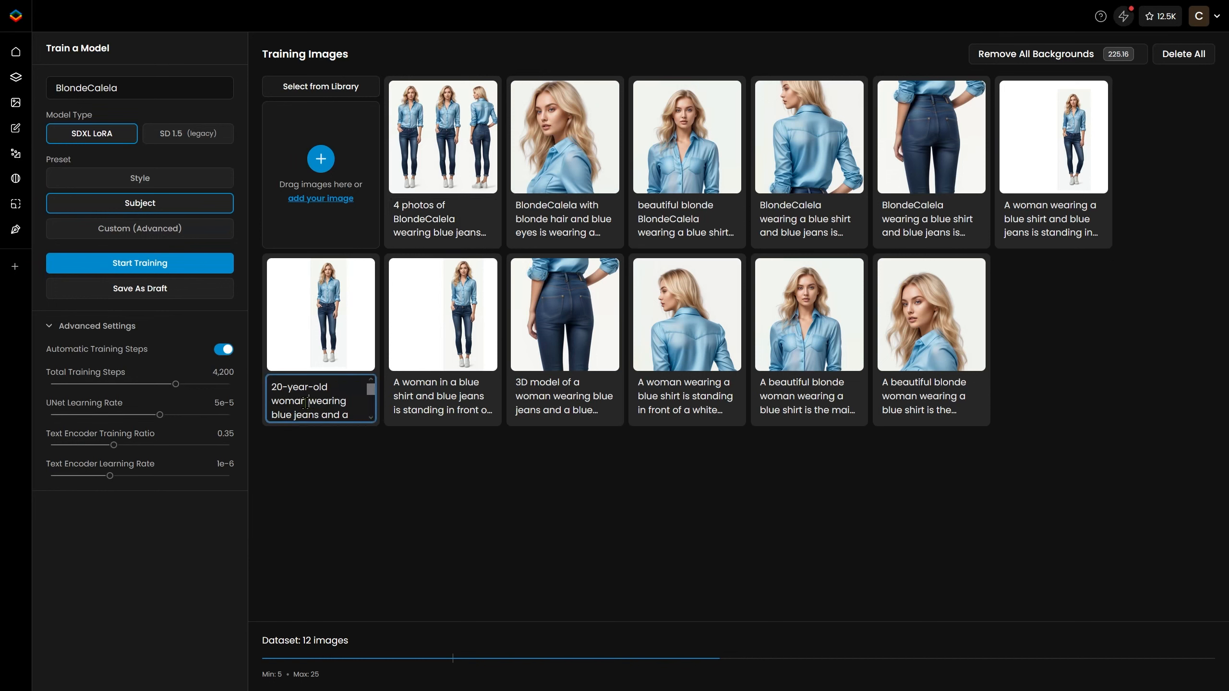
{"action": "double_click", "coordinate": [307, 401]}
{"action": "type", "text": "BlondeCalela"}
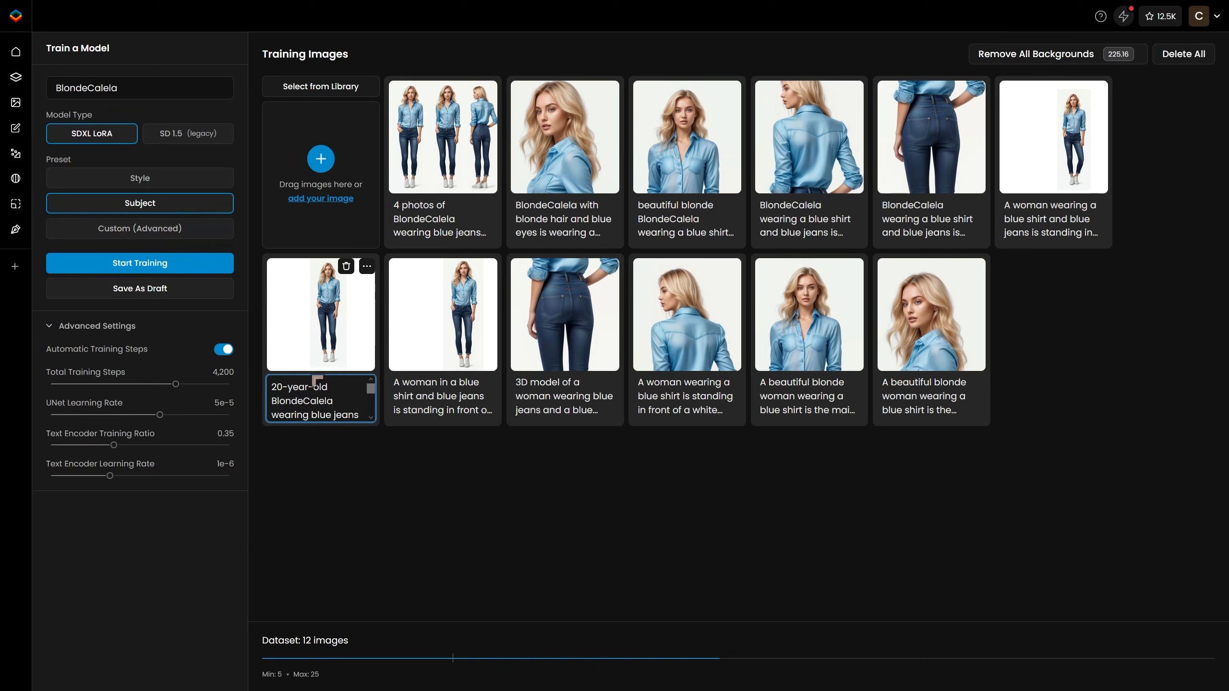
{"action": "scroll", "coordinate": [346, 398], "scroll_direction": "down", "scroll_amount": 3}
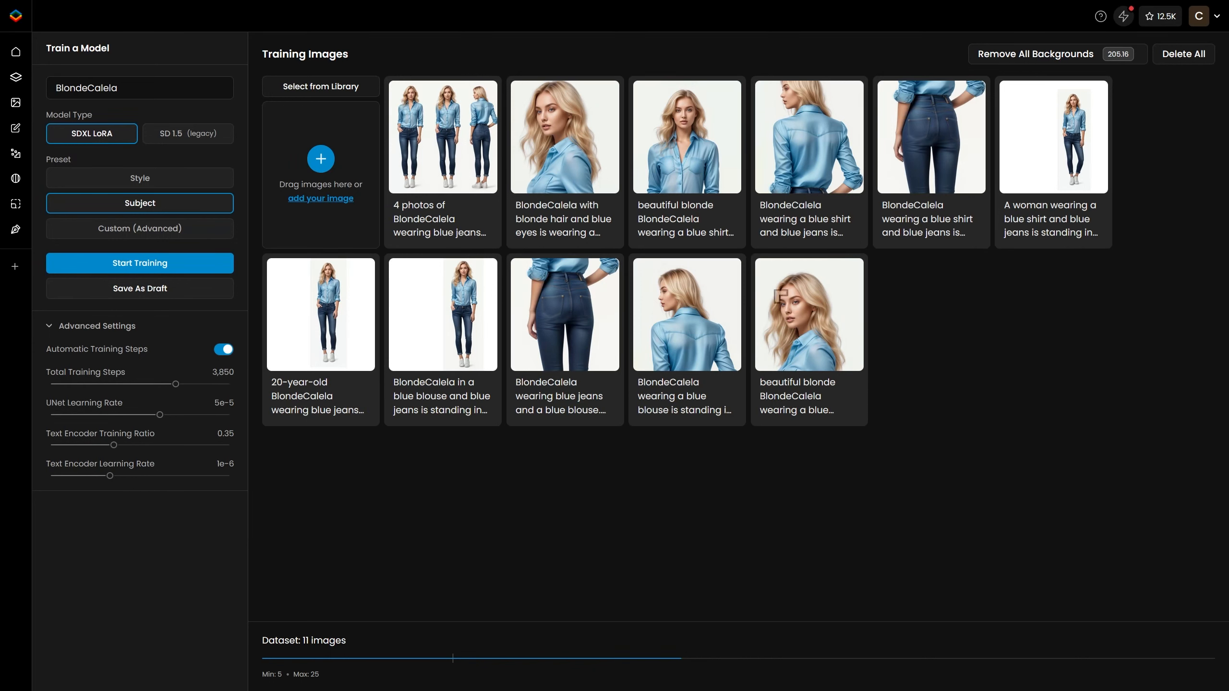
Save the model as a draft and start training.
{"action": "mouse_move", "coordinate": [656, 297]}
{"action": "left_click", "coordinate": [211, 293]}
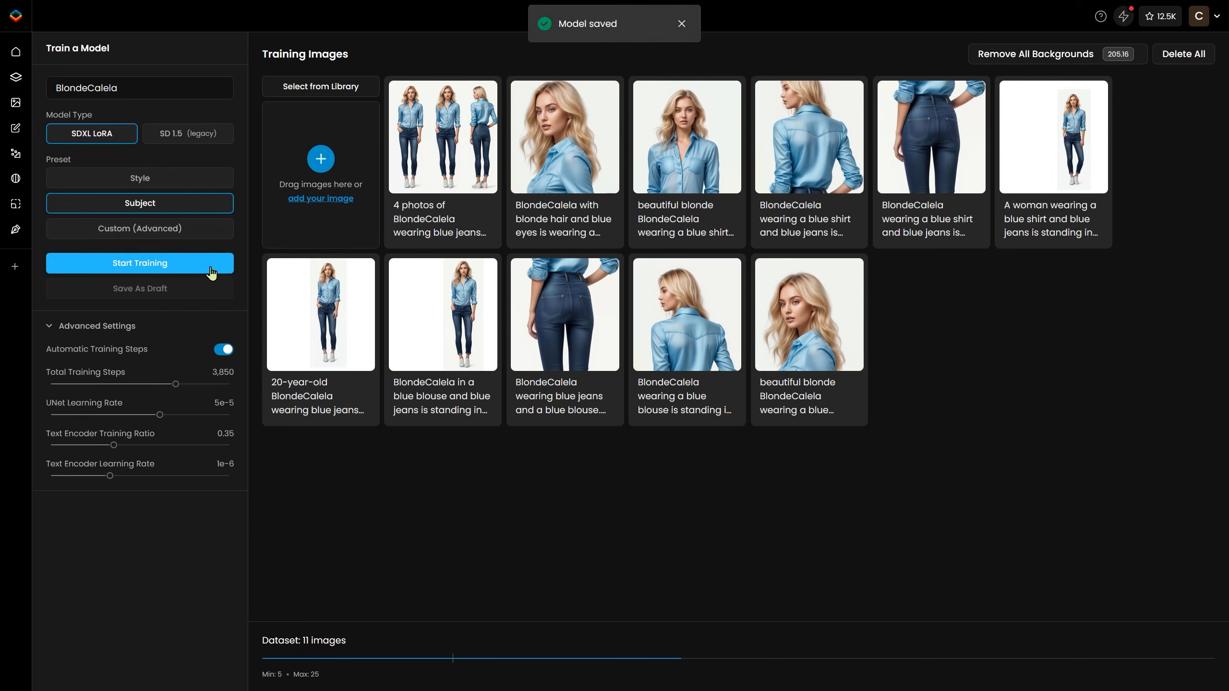
{"action": "left_click", "coordinate": [211, 272]}
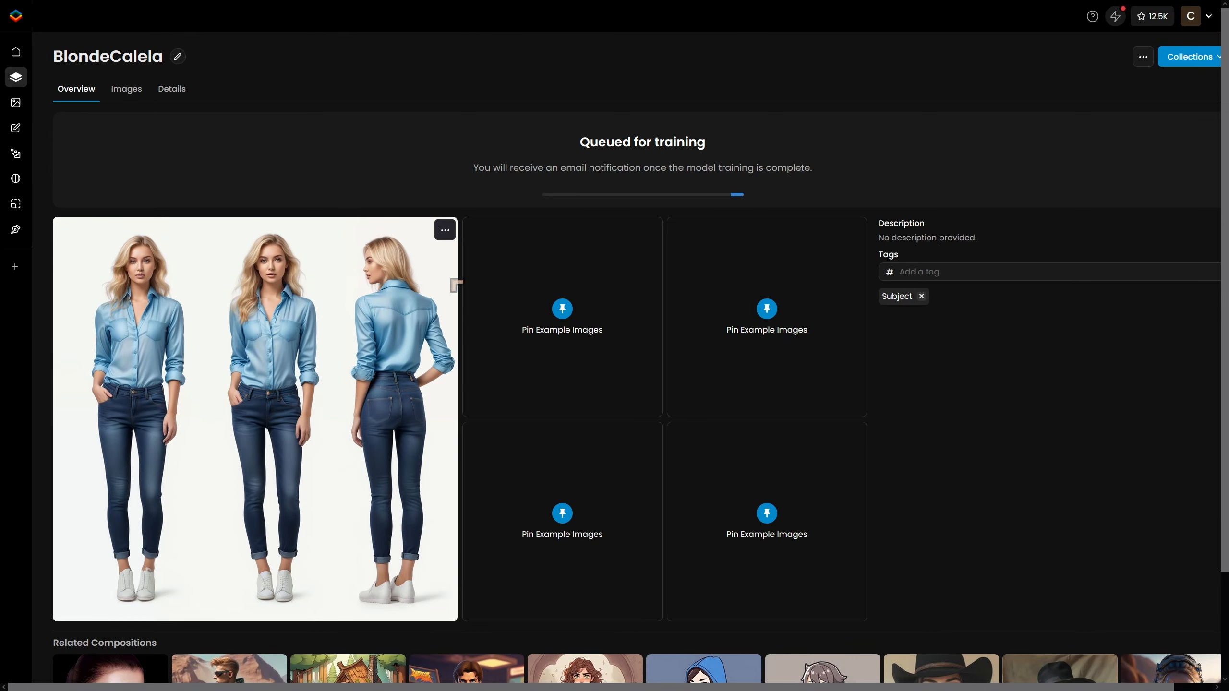
Open image generation with the BlondeCalela model and browse the generated images in the viewer.
{"action": "left_click", "coordinate": [125, 92]}
{"action": "left_click", "coordinate": [183, 97]}
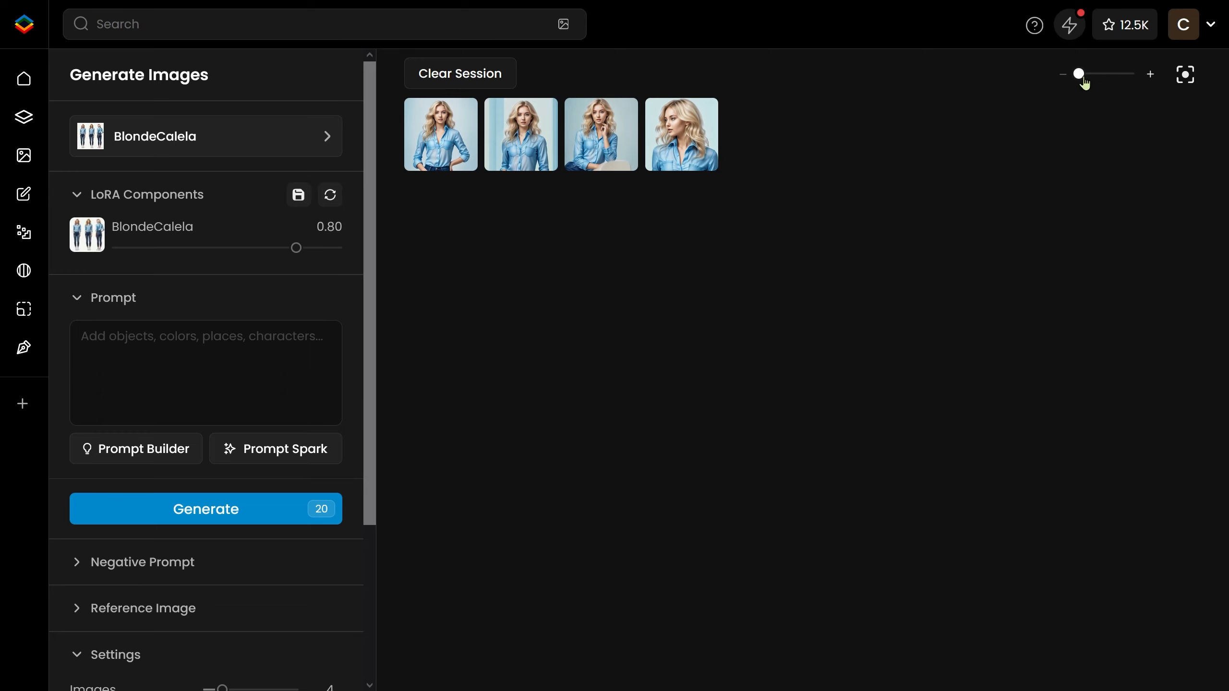
{"action": "left_click_drag", "start_coordinate": [1085, 82], "coordinate": [1124, 80]}
{"action": "left_click", "coordinate": [1023, 115]}
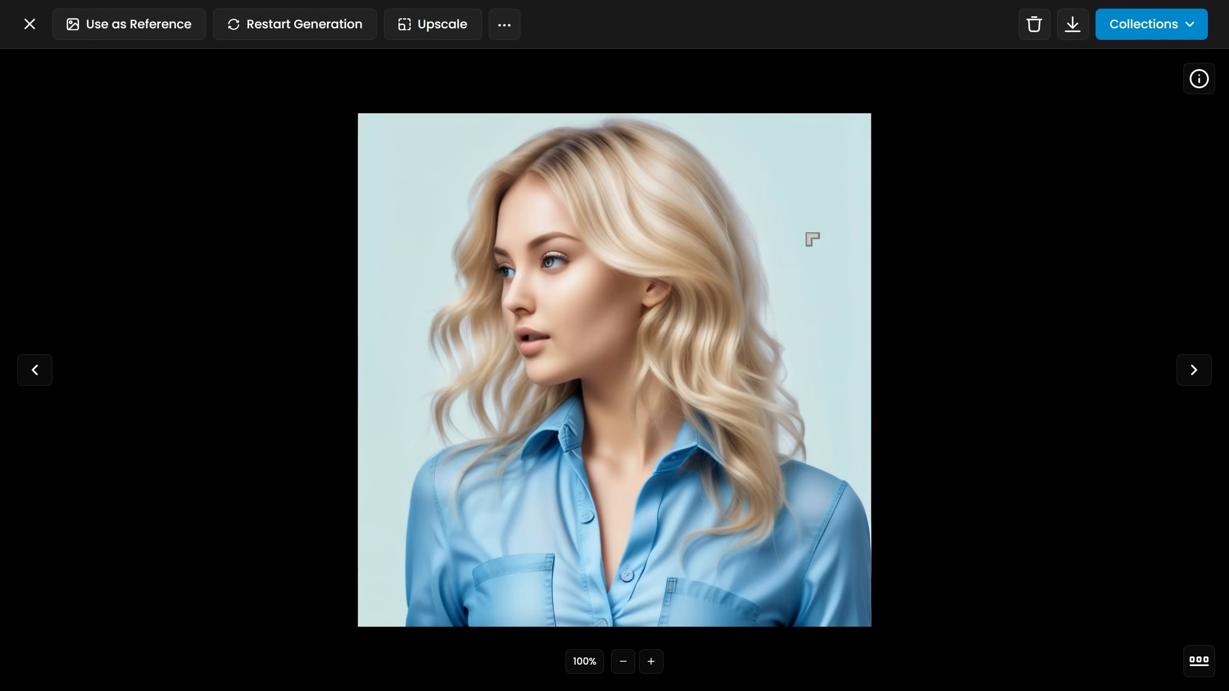
{"action": "left_click", "coordinate": [40, 381]}
{"action": "left_click", "coordinate": [42, 379]}
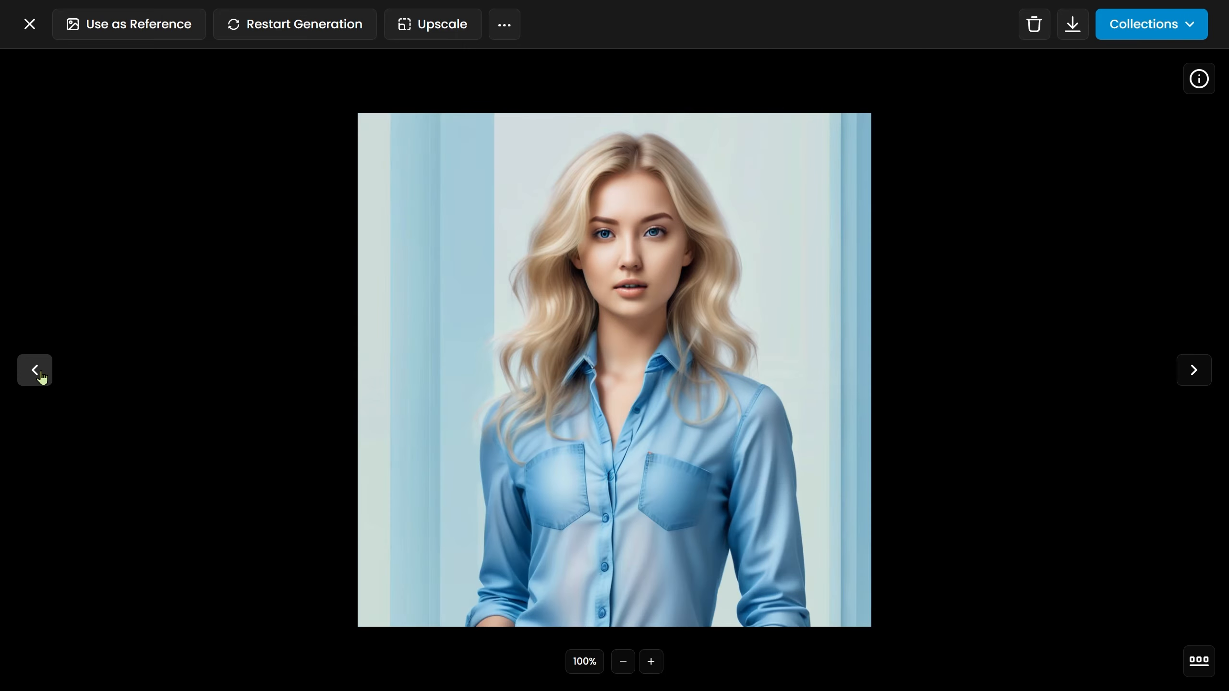
{"action": "left_click", "coordinate": [42, 379]}
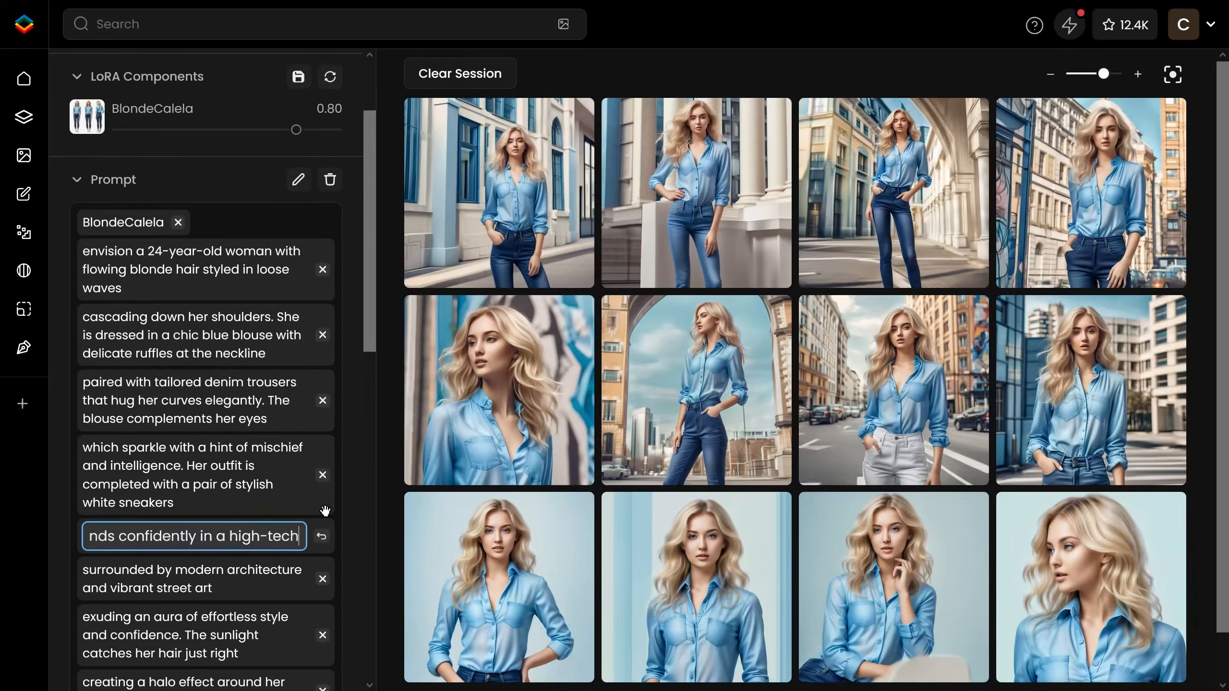
Extend the prompt chunk to end with "high-tech warehouse".
{"action": "type", "text": "warehouse"}
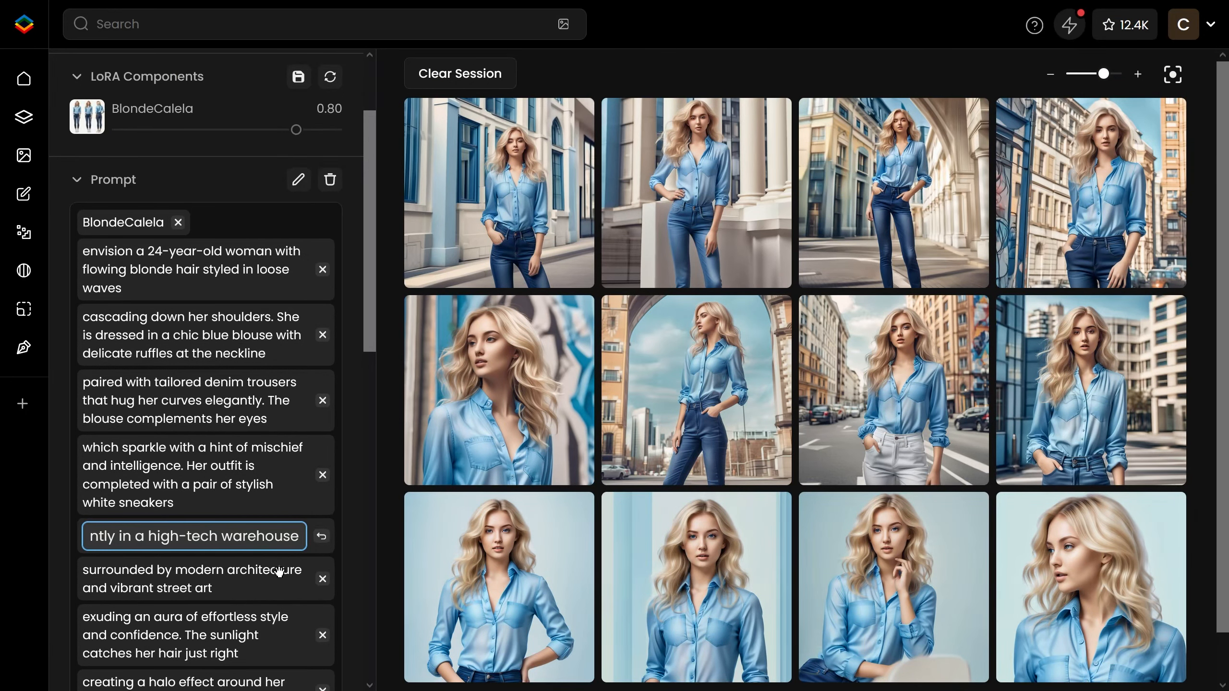
Rewrite the following prompt chunk as "surrounded by advanced machinary and at the centre".
{"action": "left_click", "coordinate": [196, 583]}
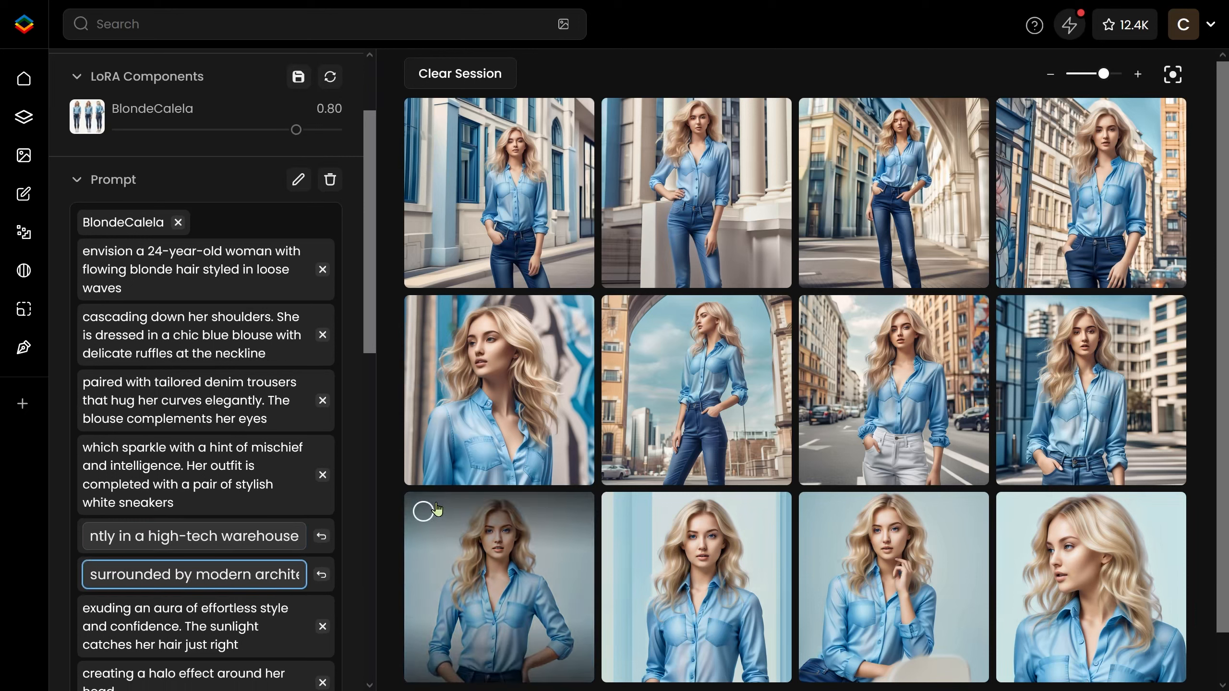
{"action": "key", "text": "End"}
{"action": "key", "text": "shift+Home"}
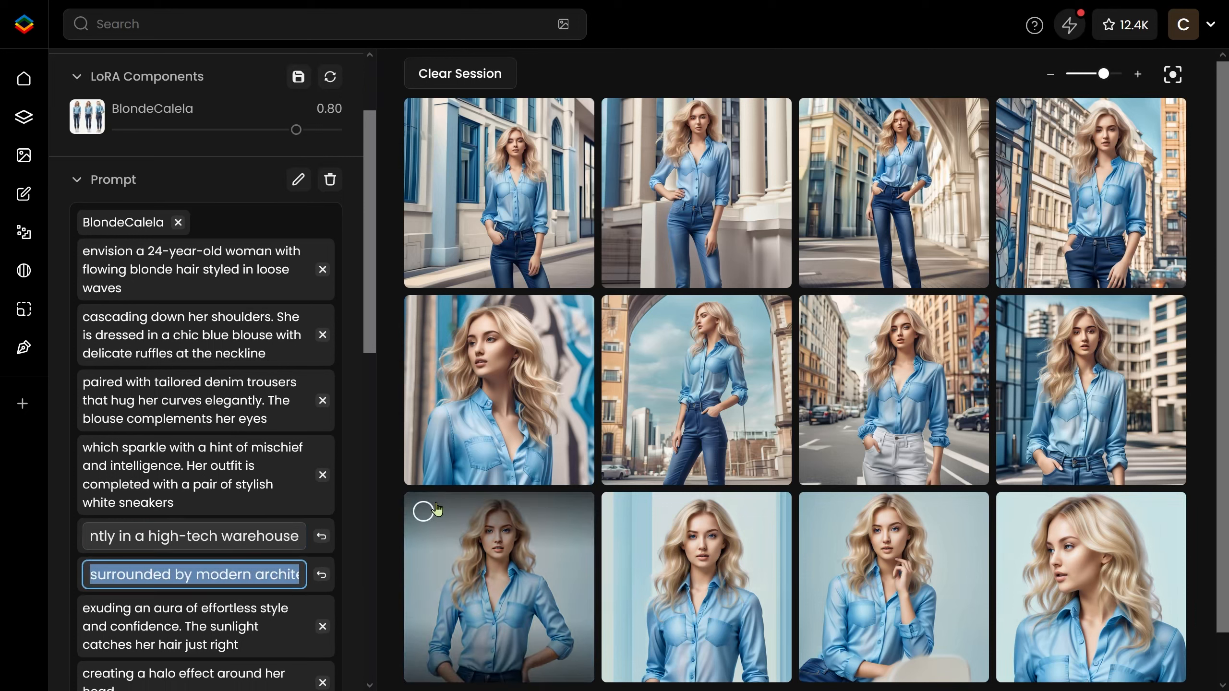
{"action": "key", "text": "End"}
{"action": "key", "text": "shift+Home"}
{"action": "key", "text": "Home"}
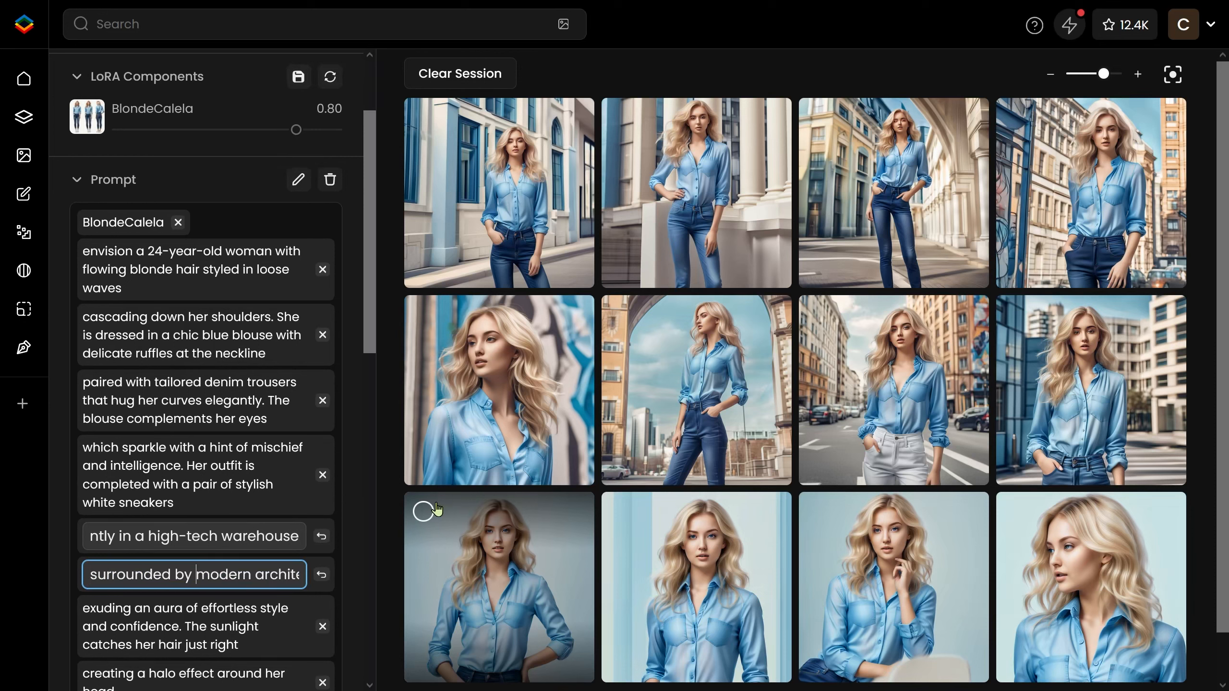
{"action": "key", "text": "shift+End"}
{"action": "type", "text": "s"}
{"action": "type", "text": "dvanced machina"}
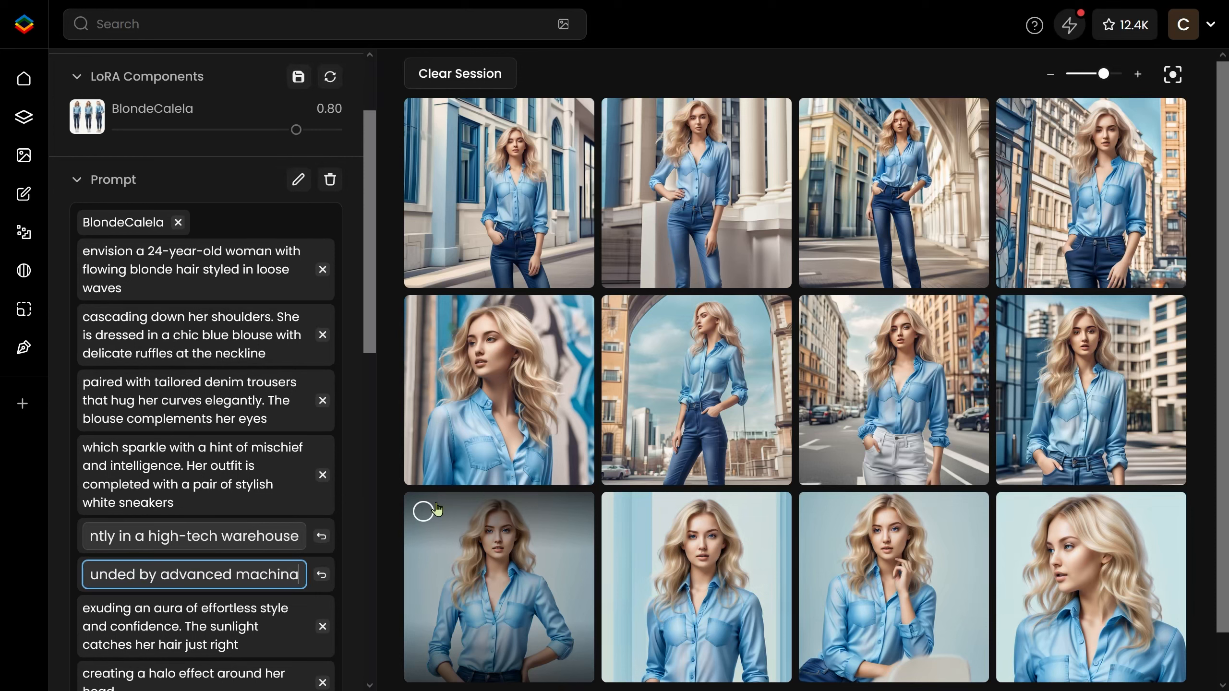
{"action": "type", "text": "ry and "}
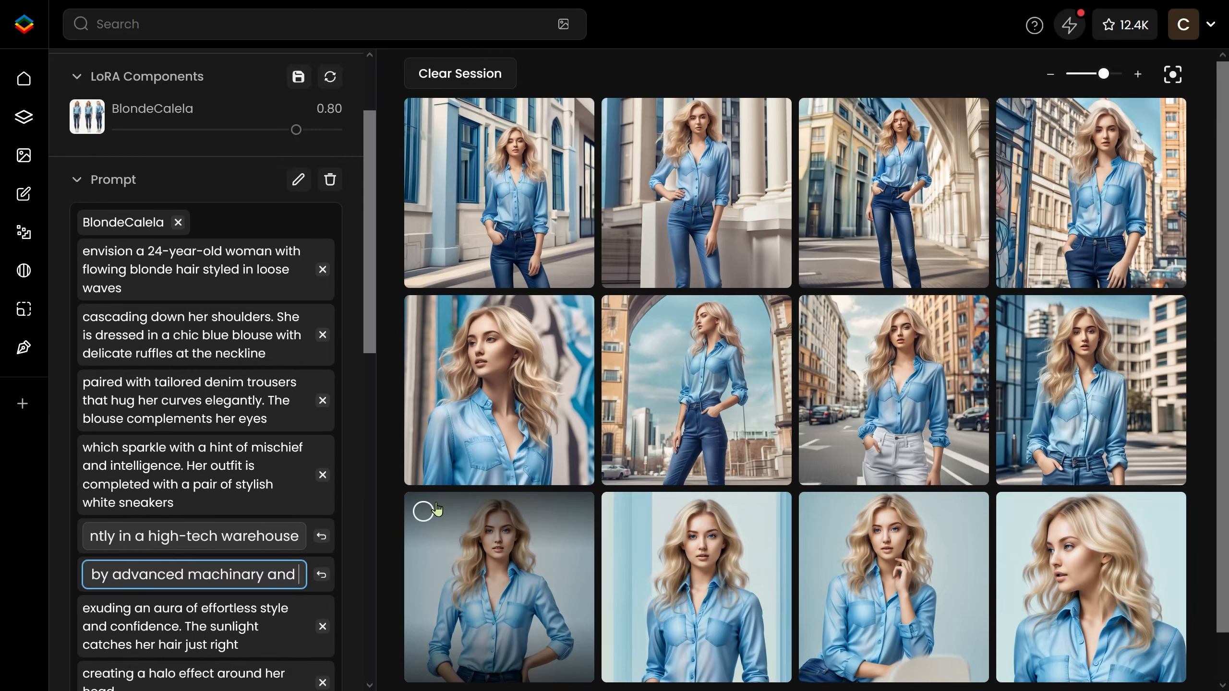
{"action": "type", "text": "at the centre"}
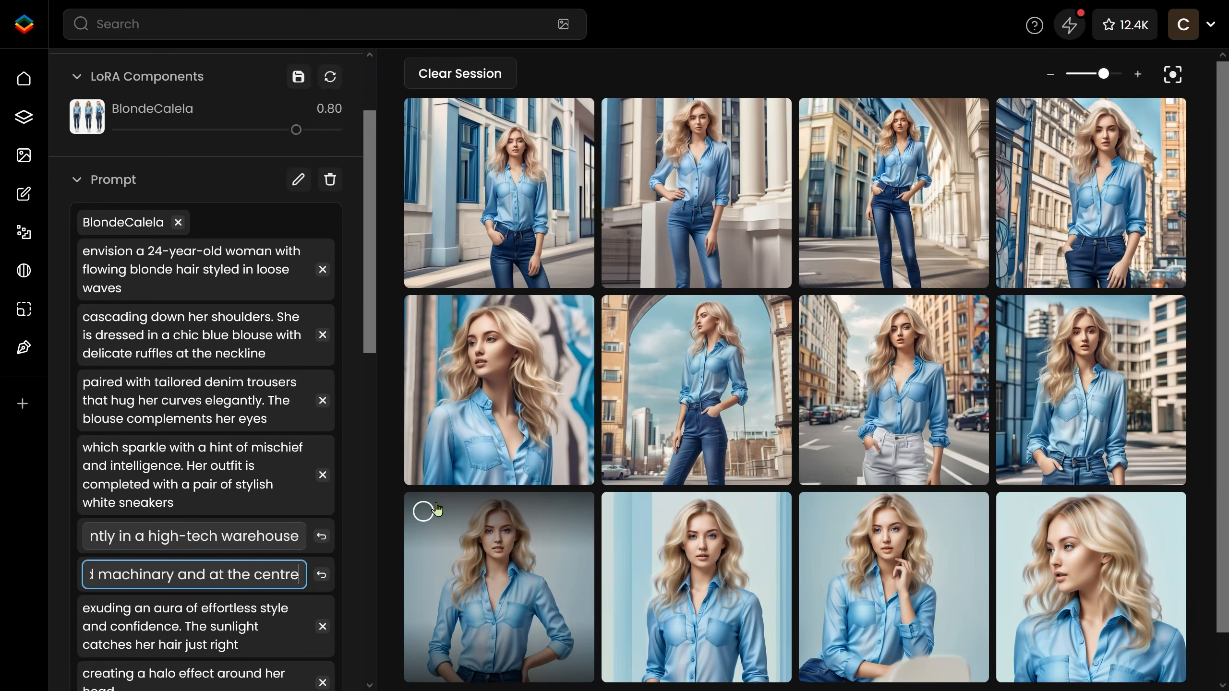
Delete the remaining descriptive prompt chunks and begin a new chunk starting "A glowing t".
{"action": "left_click", "coordinate": [322, 628]}
{"action": "left_click", "coordinate": [321, 622]}
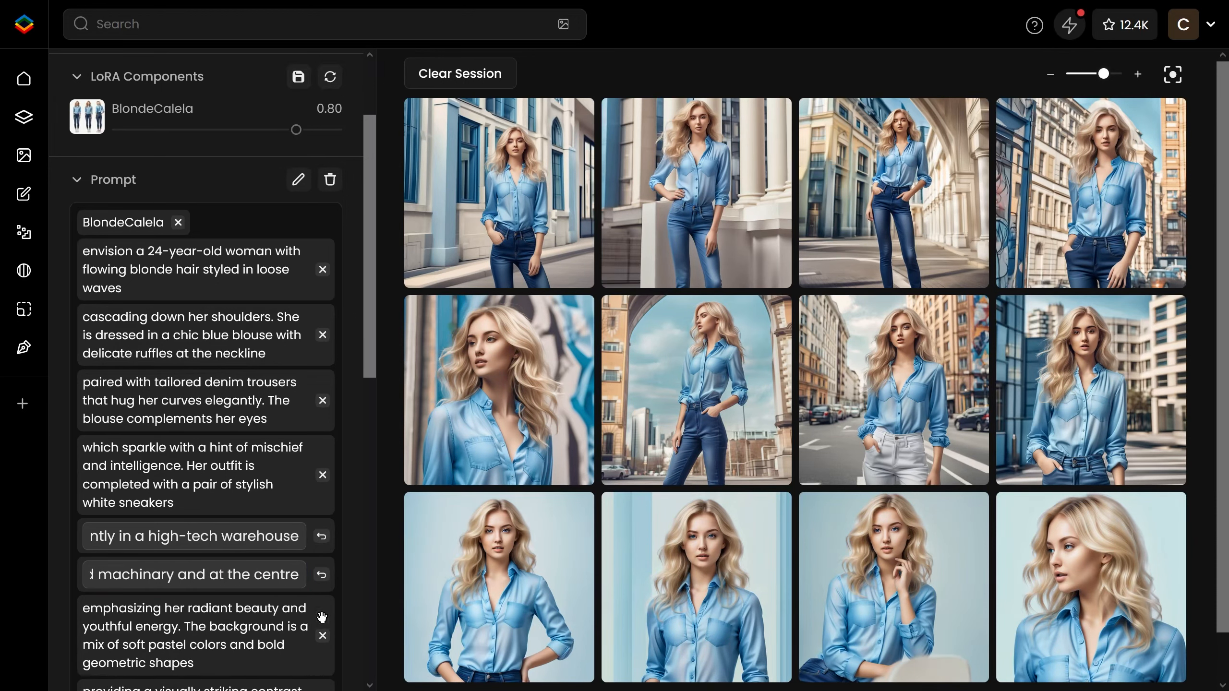
{"action": "scroll", "coordinate": [314, 362], "scroll_direction": "down", "scroll_amount": 6}
{"action": "left_click", "coordinate": [322, 281]}
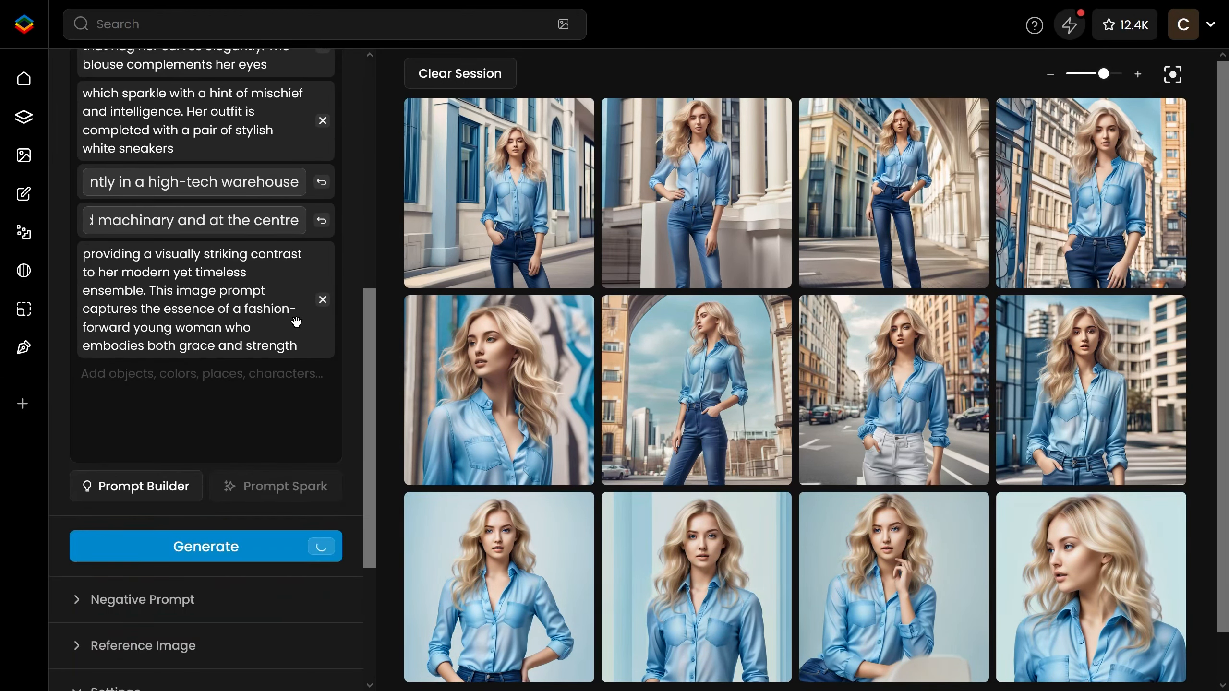
{"action": "left_click", "coordinate": [322, 300]}
{"action": "type", "text": "A glowing t"}
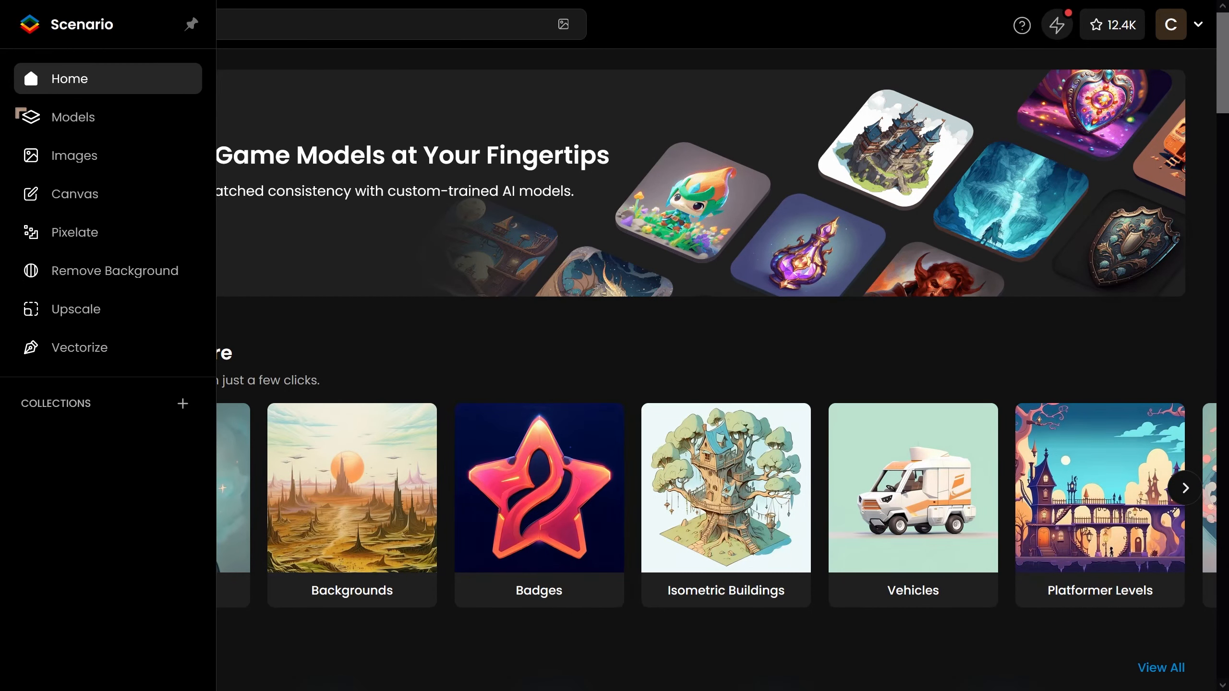
Open the BlondeCalela model and pin the casino card-table image as its first example image.
{"action": "left_click", "coordinate": [52, 119]}
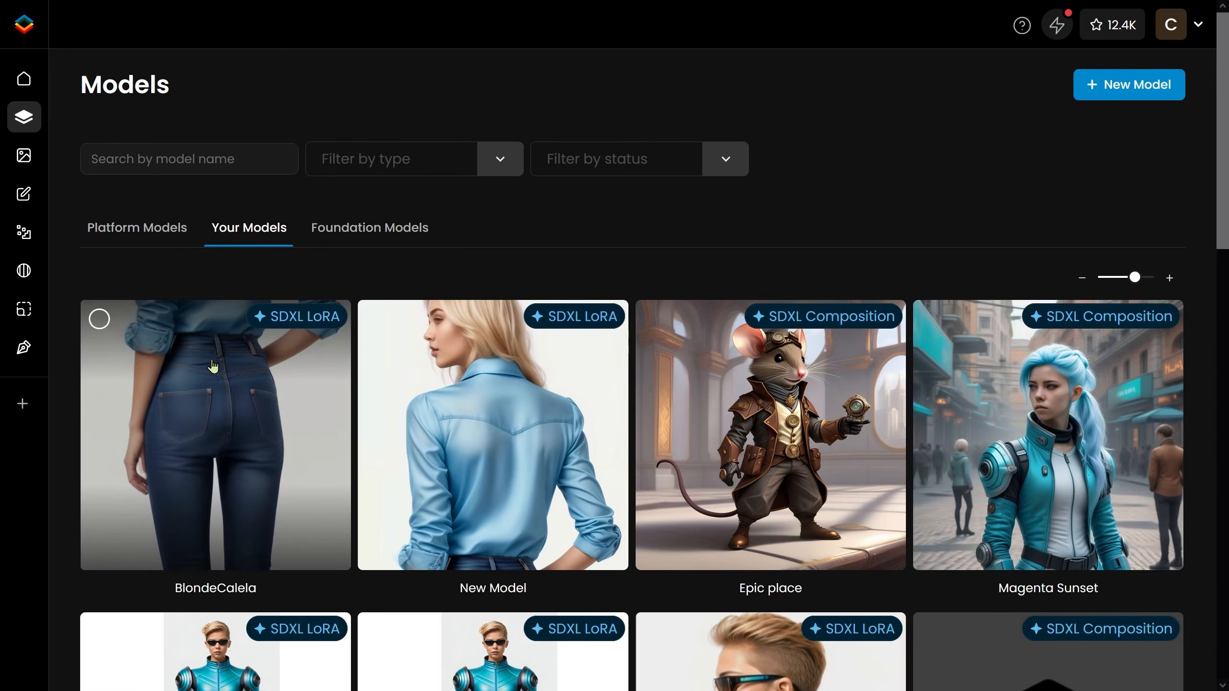
{"action": "left_click", "coordinate": [209, 367]}
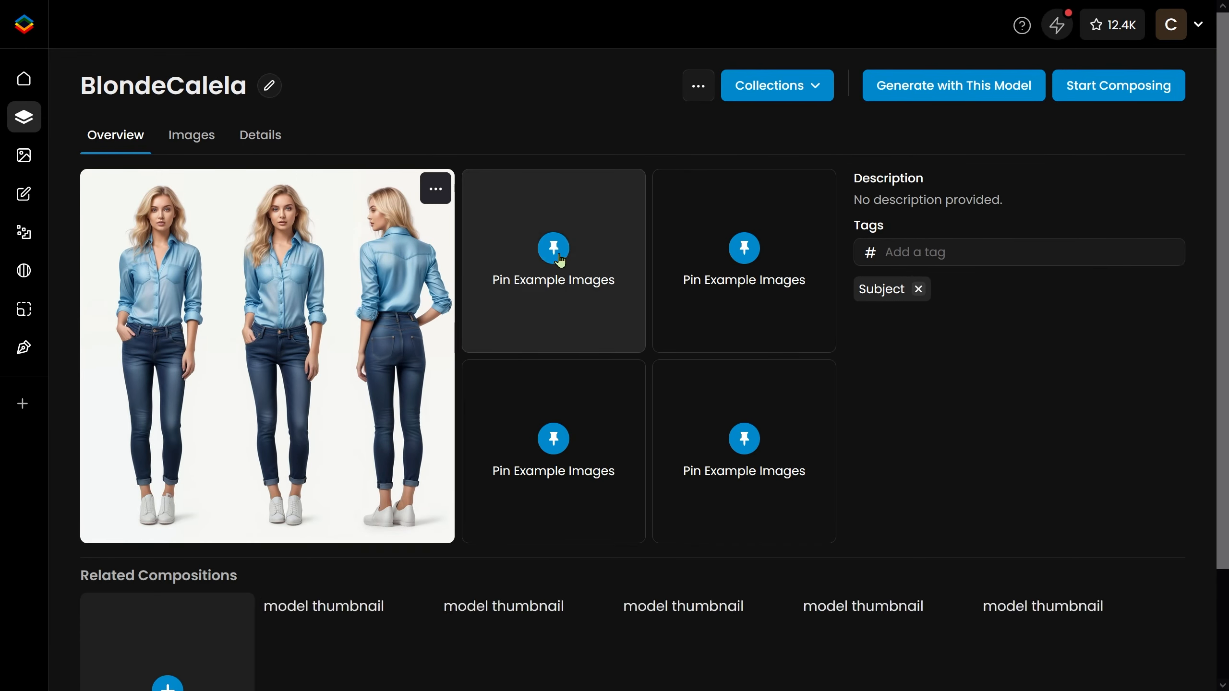
{"action": "left_click", "coordinate": [560, 250]}
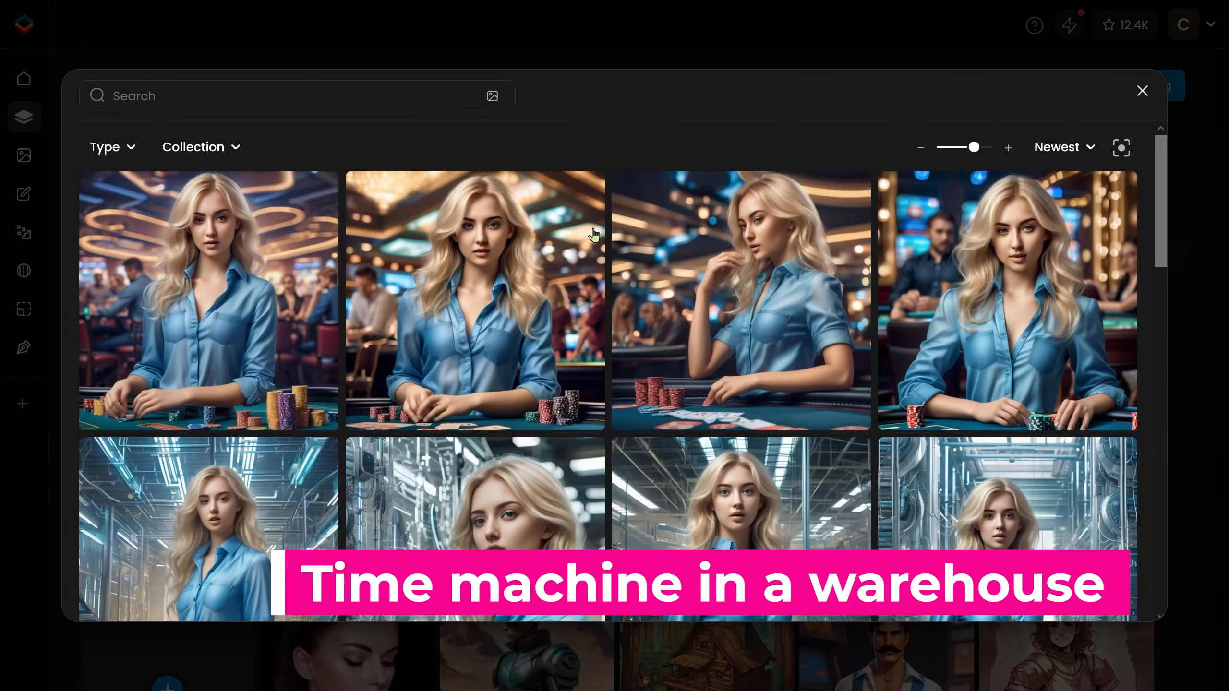
{"action": "left_click", "coordinate": [478, 246]}
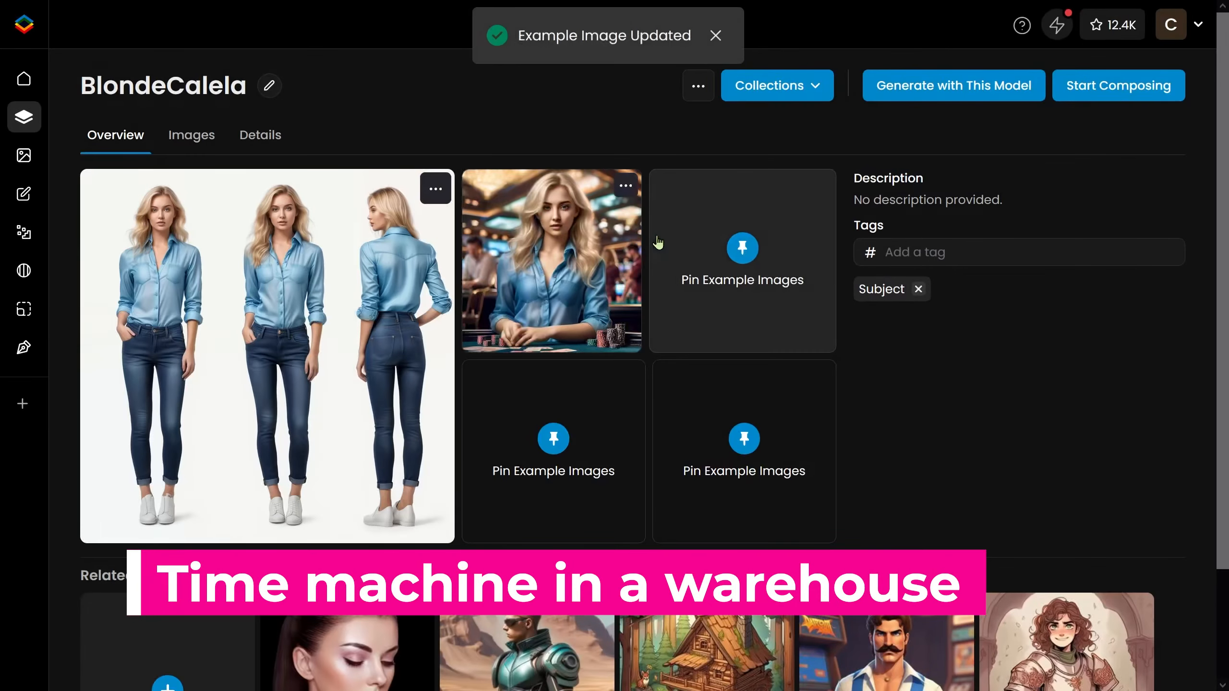
Pin a warehouse time-machine image as the second example image.
{"action": "left_click", "coordinate": [739, 261]}
{"action": "scroll", "coordinate": [749, 297], "scroll_direction": "down", "scroll_amount": 4}
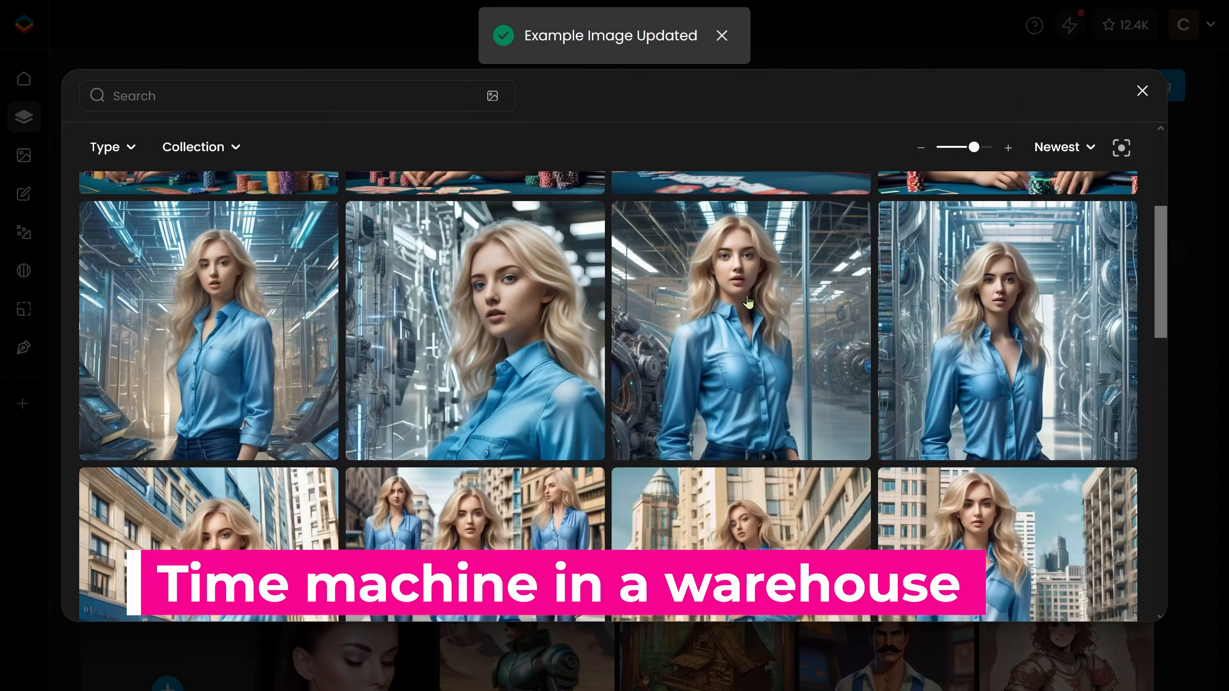
{"action": "left_click", "coordinate": [748, 301]}
Pin the close-up with a graffiti-wall background as the third example image.
{"action": "scroll", "coordinate": [561, 310], "scroll_direction": "down", "scroll_amount": 4}
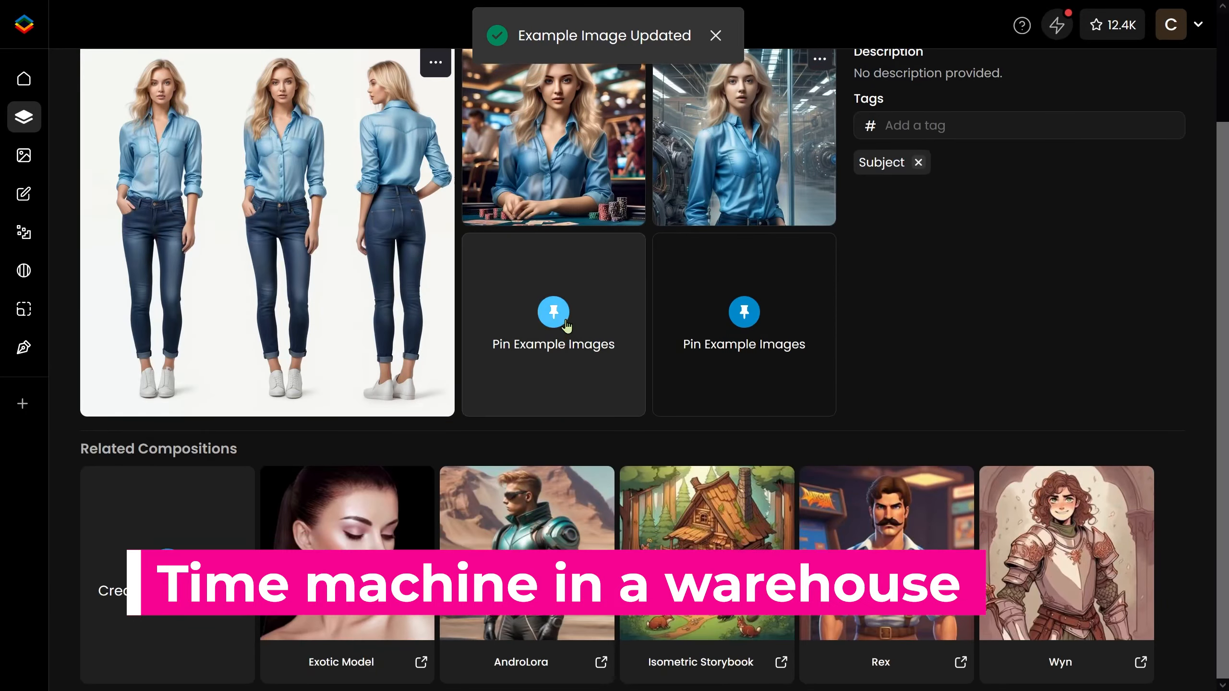
{"action": "left_click", "coordinate": [563, 317]}
{"action": "scroll", "coordinate": [474, 295], "scroll_direction": "down", "scroll_amount": 10}
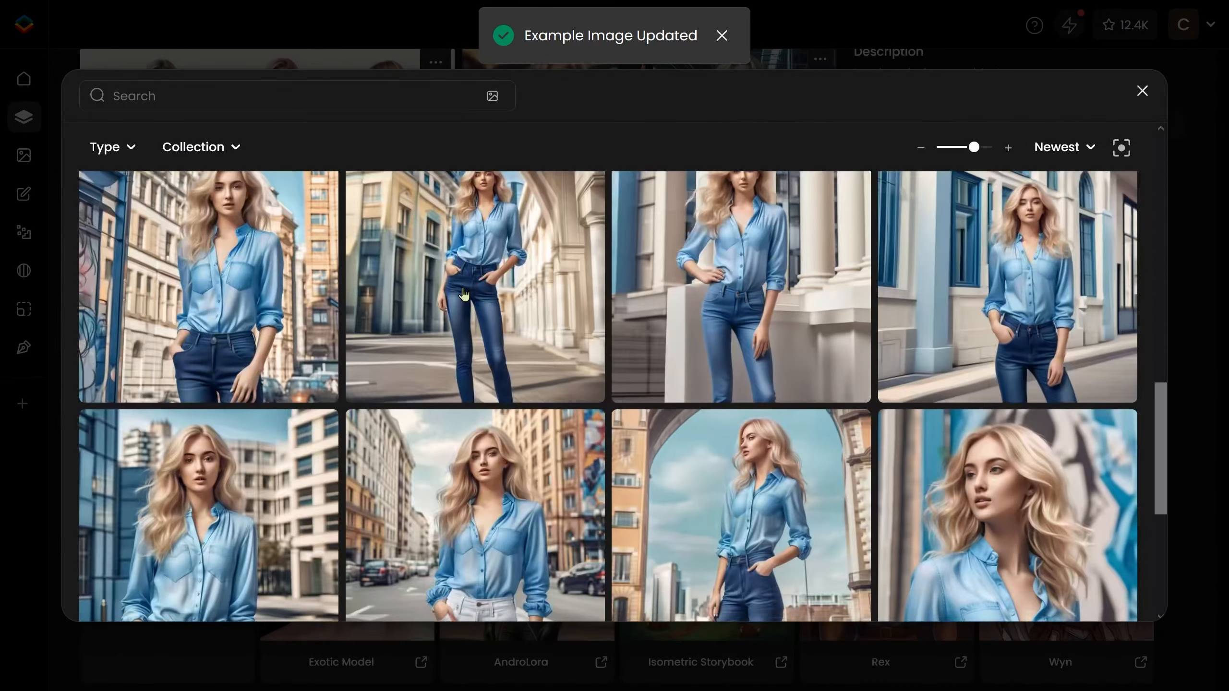
{"action": "scroll", "coordinate": [469, 293], "scroll_direction": "down", "scroll_amount": 2}
{"action": "scroll", "coordinate": [472, 290], "scroll_direction": "down", "scroll_amount": 3}
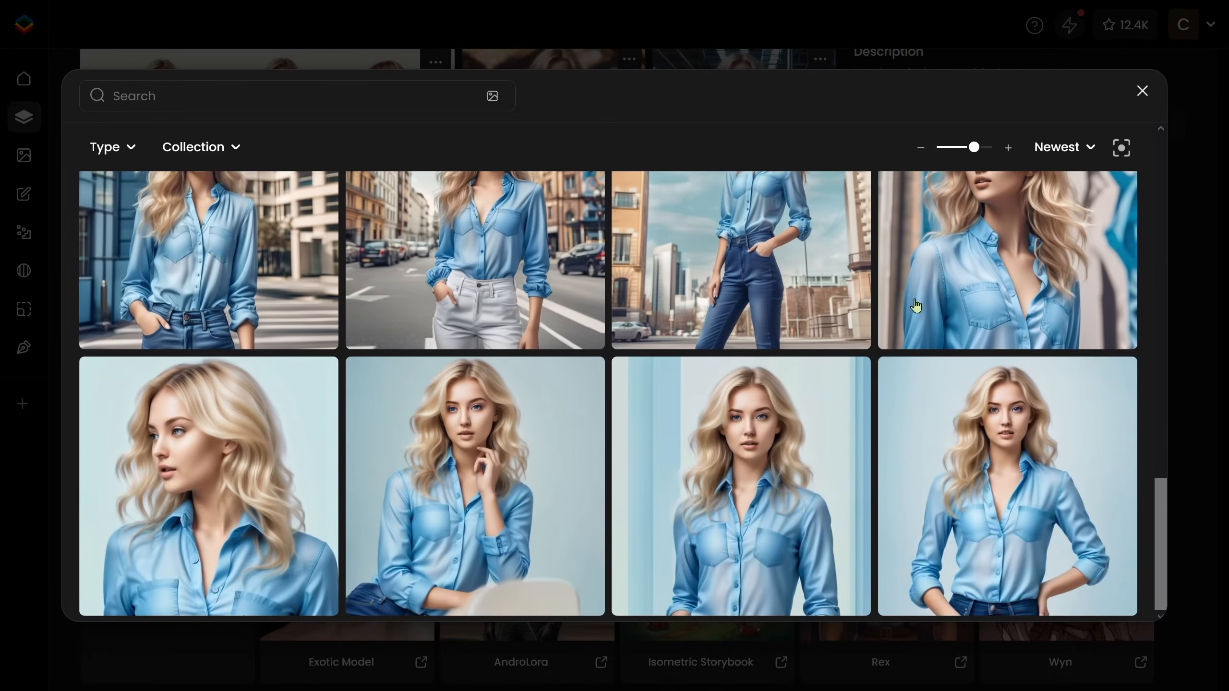
{"action": "left_click", "coordinate": [953, 281]}
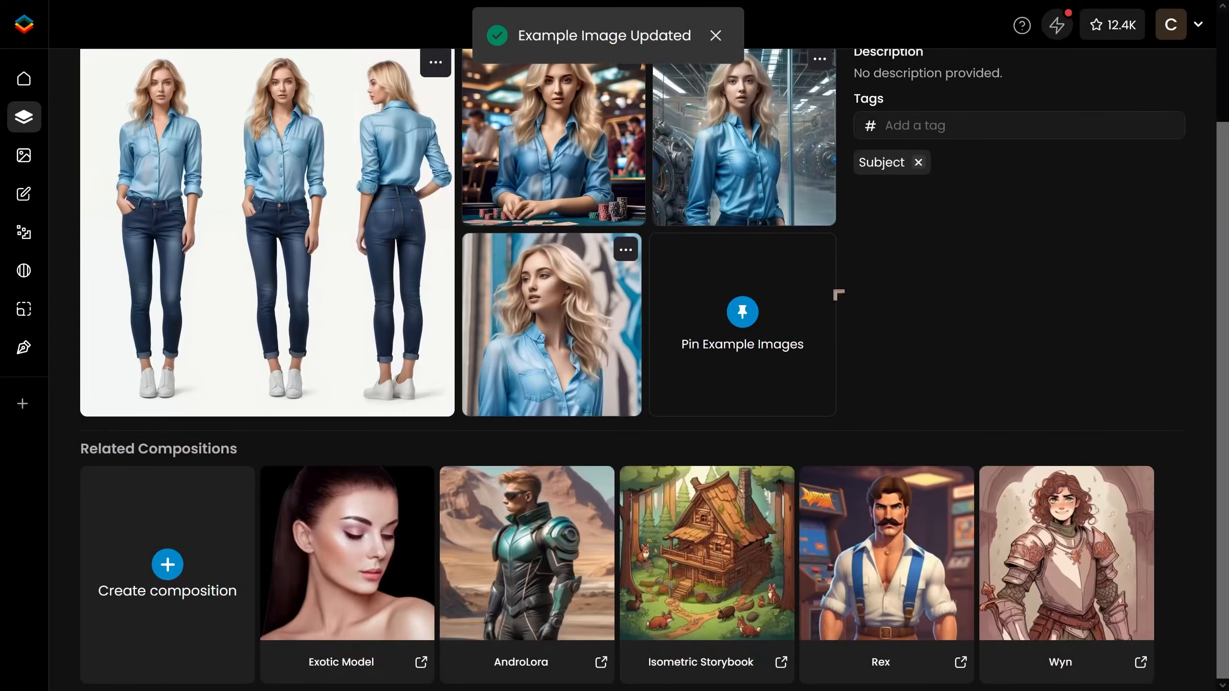
Pin the close-up profile portrait on a pale blue background as the fourth example image.
{"action": "left_click", "coordinate": [718, 319]}
{"action": "scroll", "coordinate": [730, 319], "scroll_direction": "down", "scroll_amount": 10}
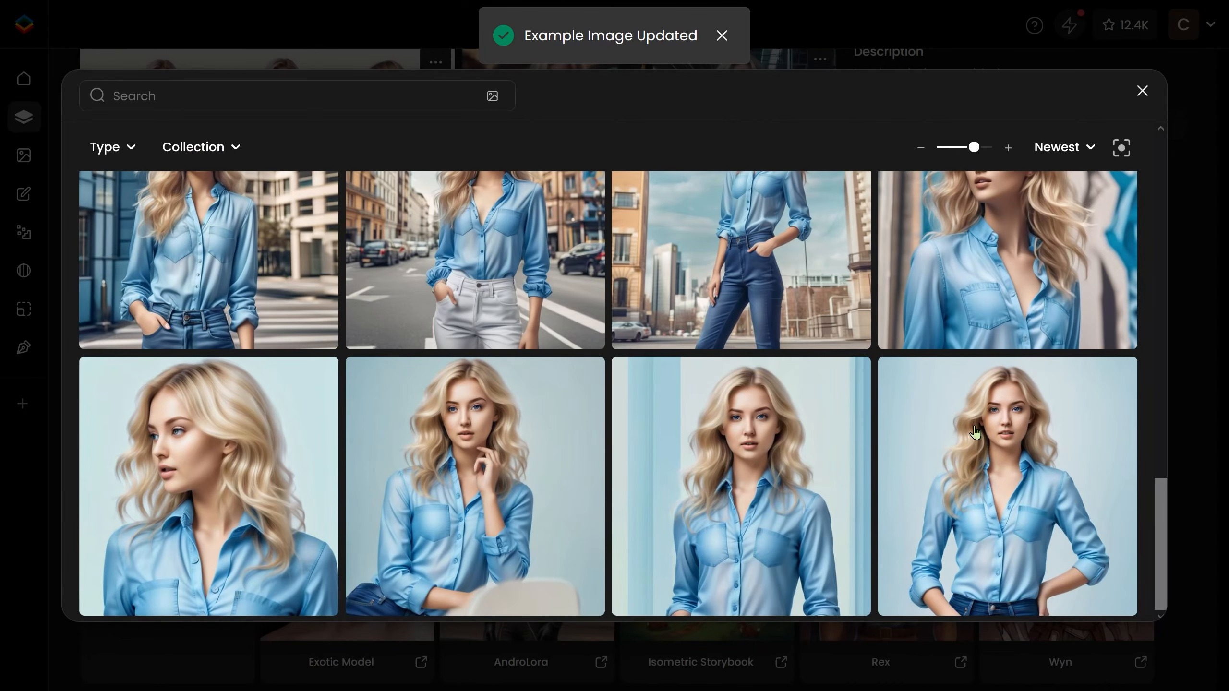
{"action": "left_click", "coordinate": [209, 435]}
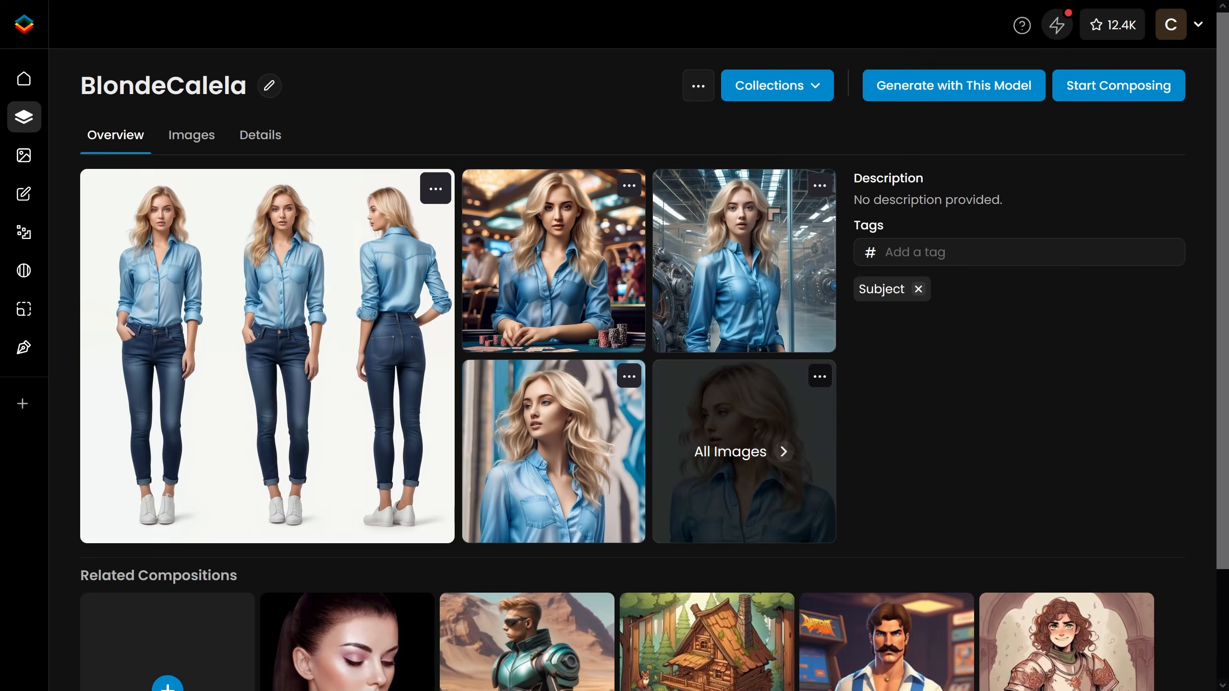
Open the model's details to review its training parameters.
{"action": "left_click", "coordinate": [250, 146]}
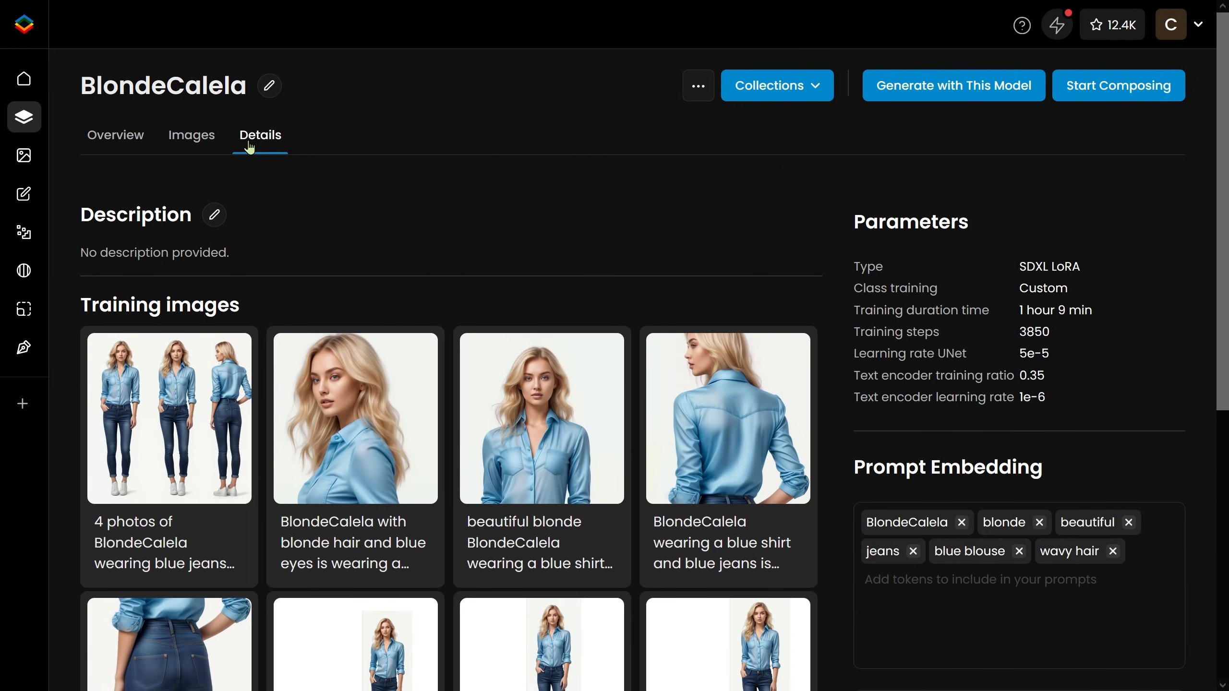
Switch between the BlondeCalela model's Images, Overview and Details tabs to review them.
{"action": "left_click", "coordinate": [197, 147]}
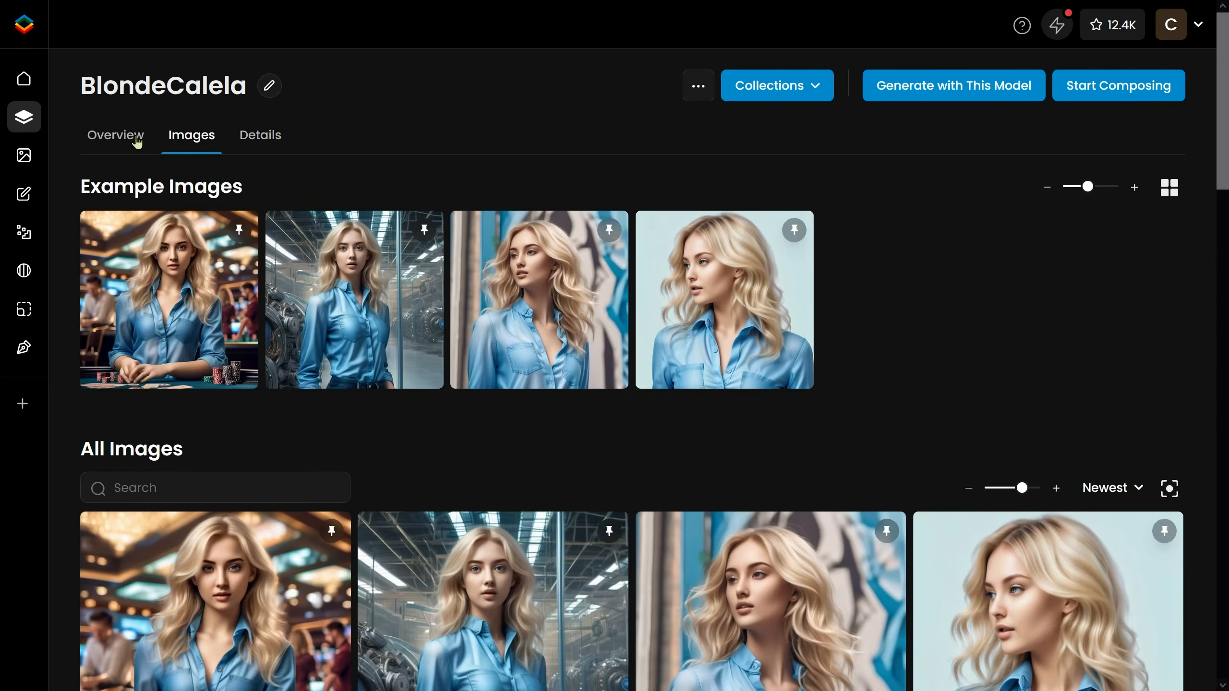
{"action": "left_click", "coordinate": [99, 146]}
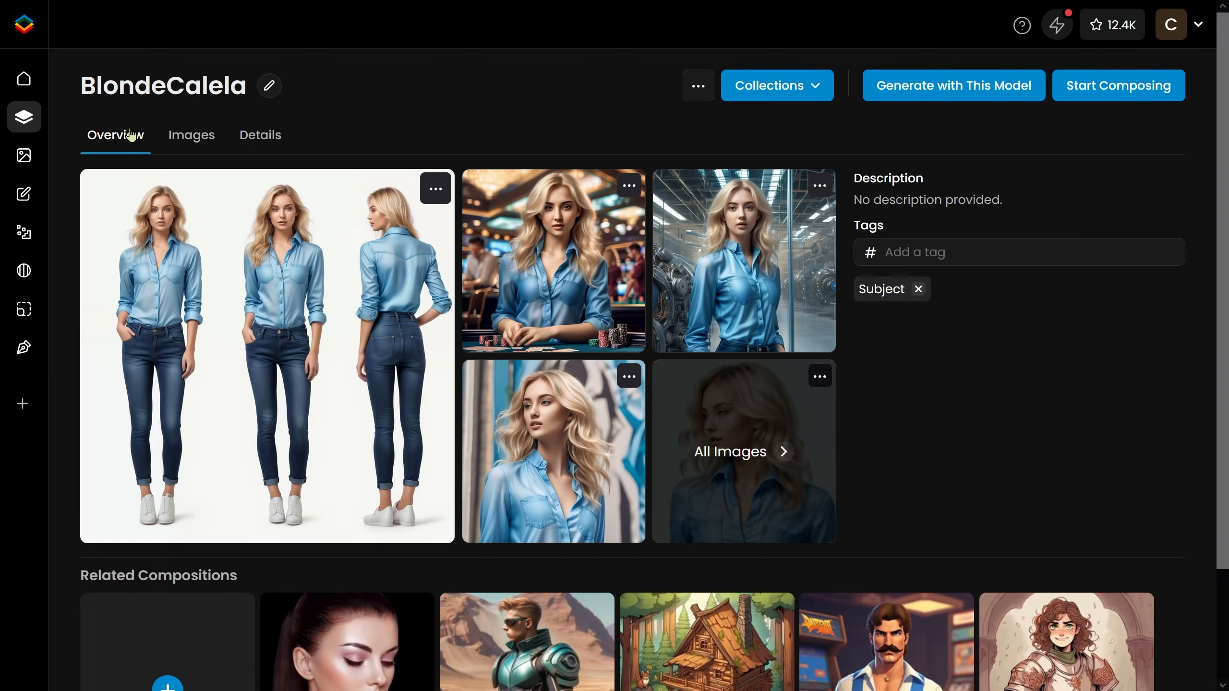
{"action": "left_click", "coordinate": [190, 138]}
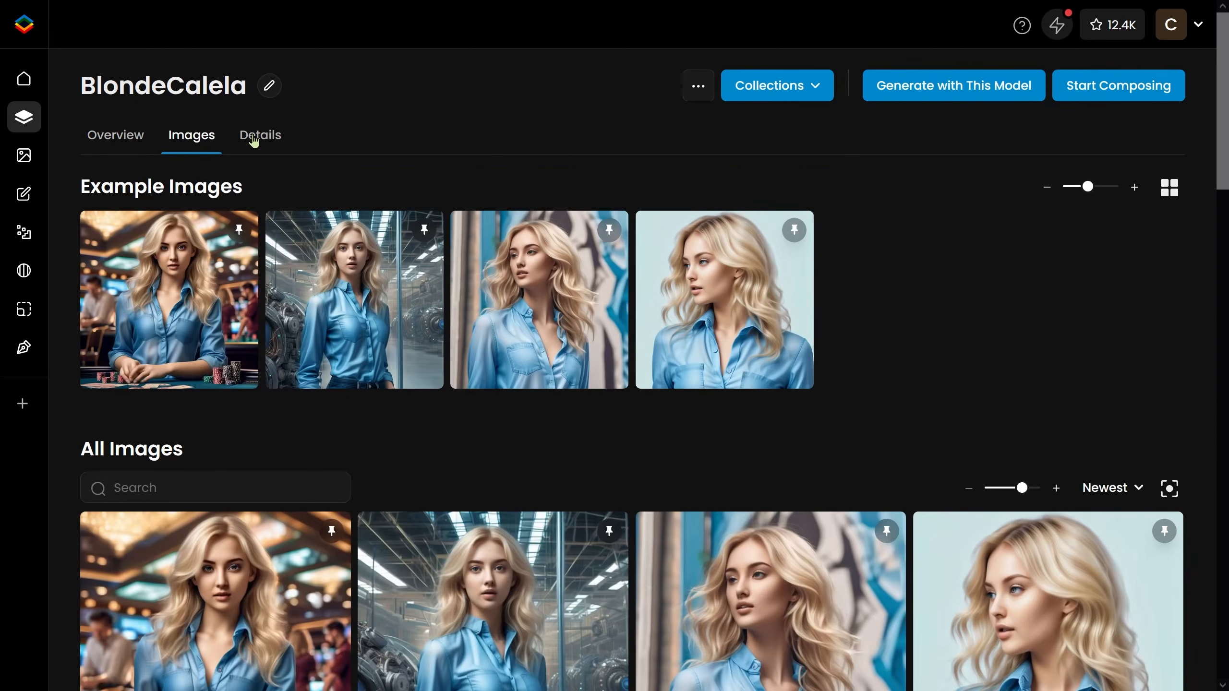
{"action": "left_click", "coordinate": [244, 140]}
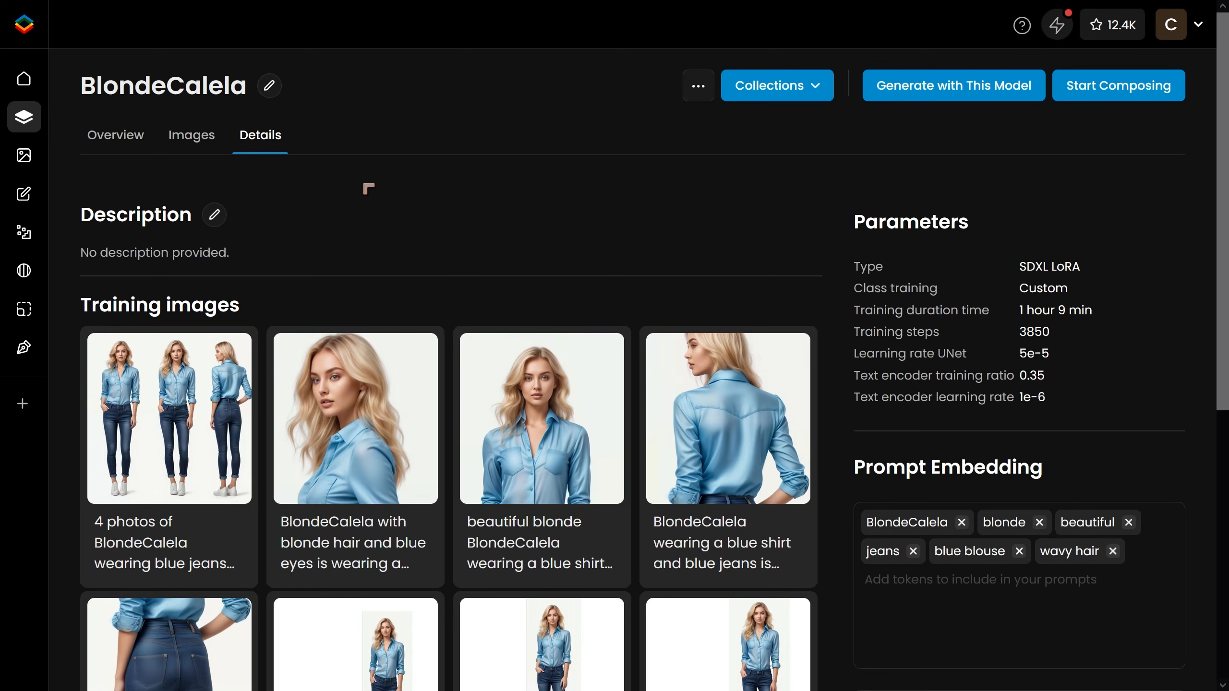
Start composing a new model from BlondeCalela and add the Trista LoRA to the composition.
{"action": "left_click", "coordinate": [1112, 95]}
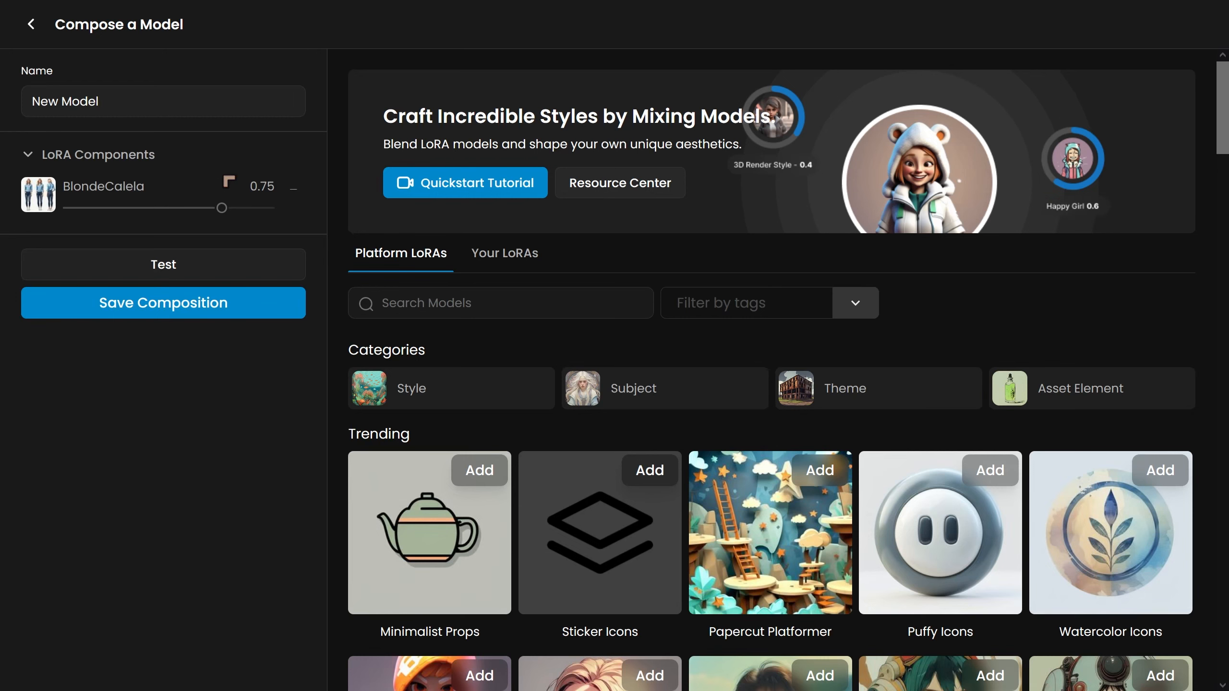
{"action": "scroll", "coordinate": [628, 242], "scroll_direction": "down", "scroll_amount": 8}
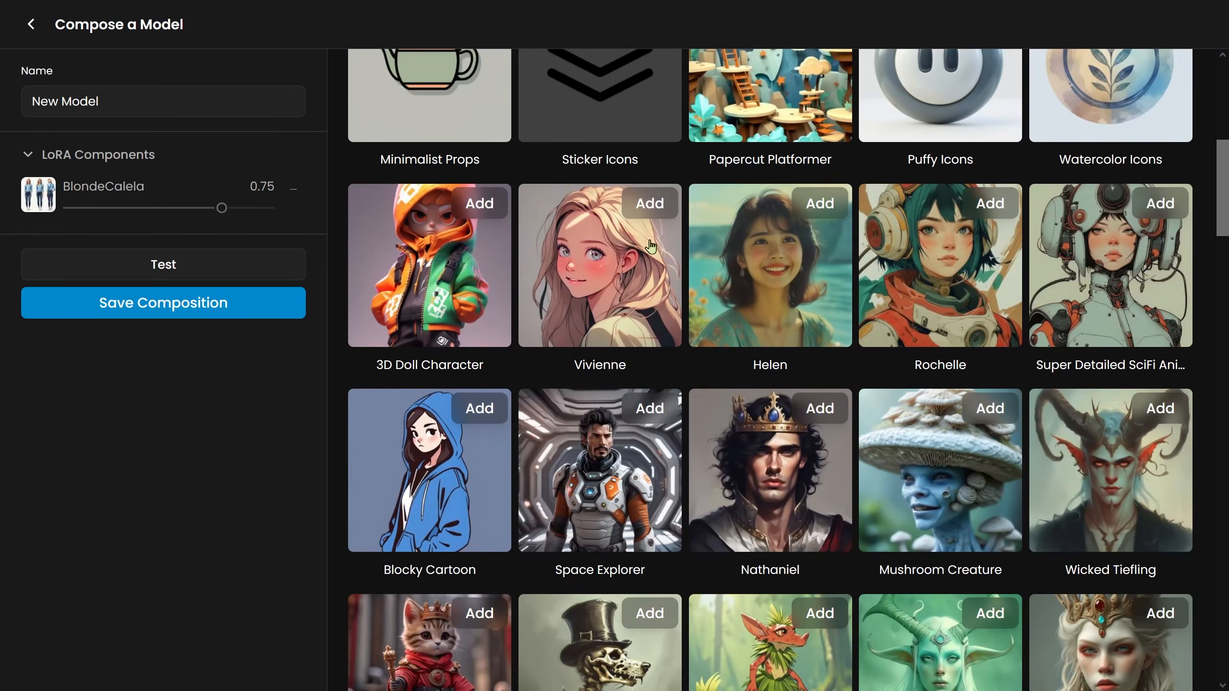
{"action": "scroll", "coordinate": [810, 268], "scroll_direction": "down", "scroll_amount": 8}
{"action": "scroll", "coordinate": [811, 289], "scroll_direction": "down", "scroll_amount": 10}
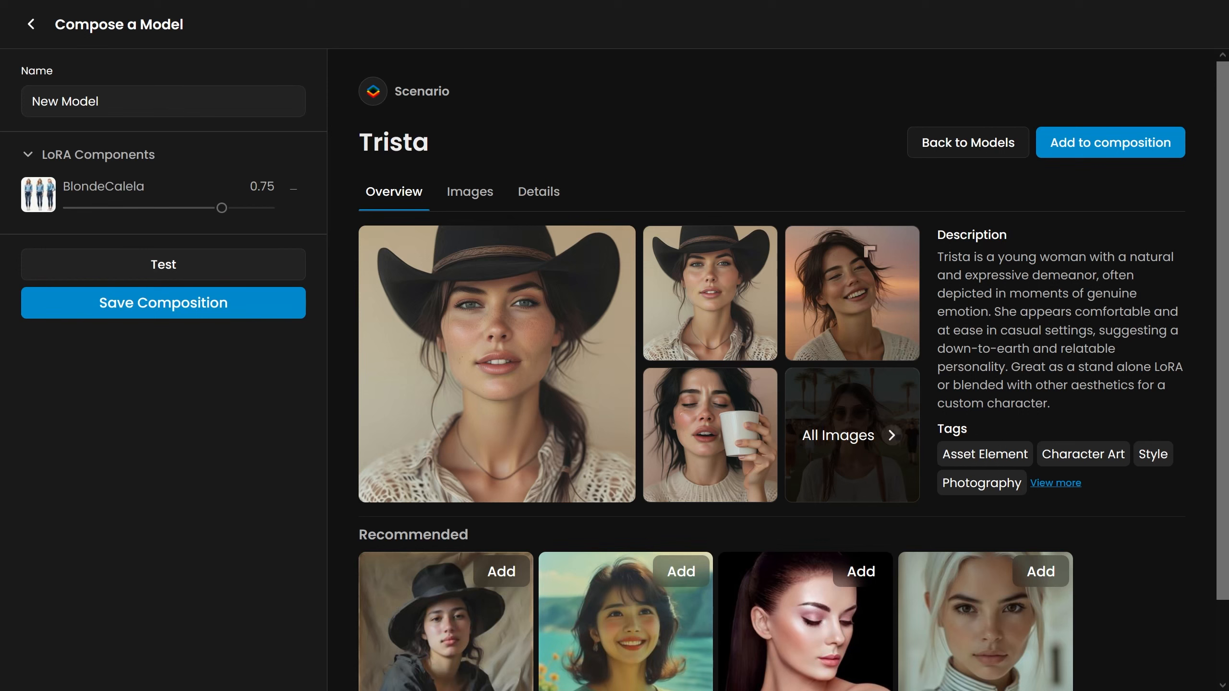
{"action": "left_click", "coordinate": [1111, 147]}
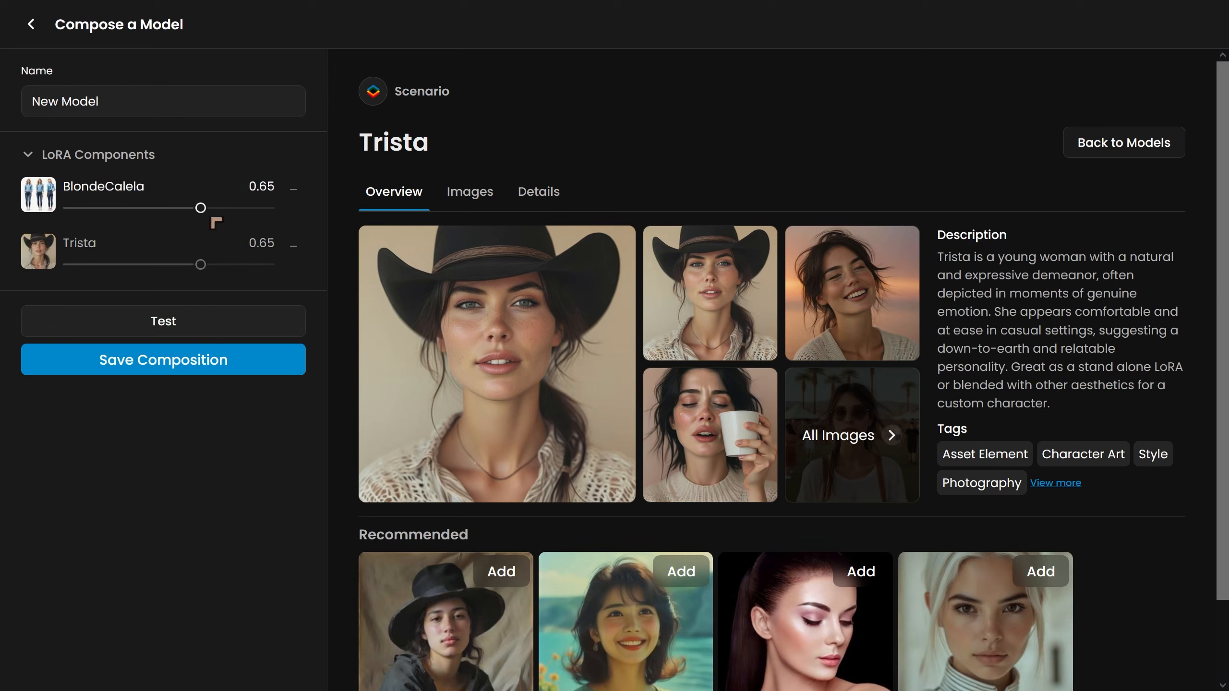
Save the composition and generate a new prompt with Prompt Spark.
{"action": "left_click", "coordinate": [161, 359]}
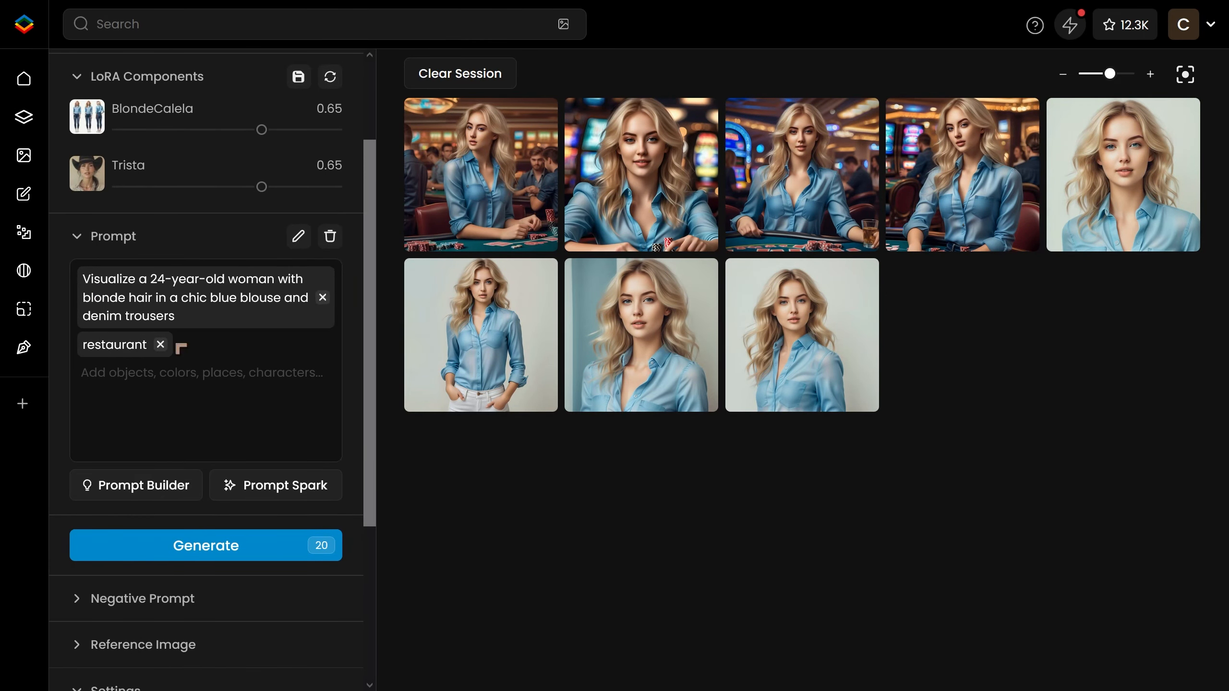
{"action": "left_click", "coordinate": [242, 485]}
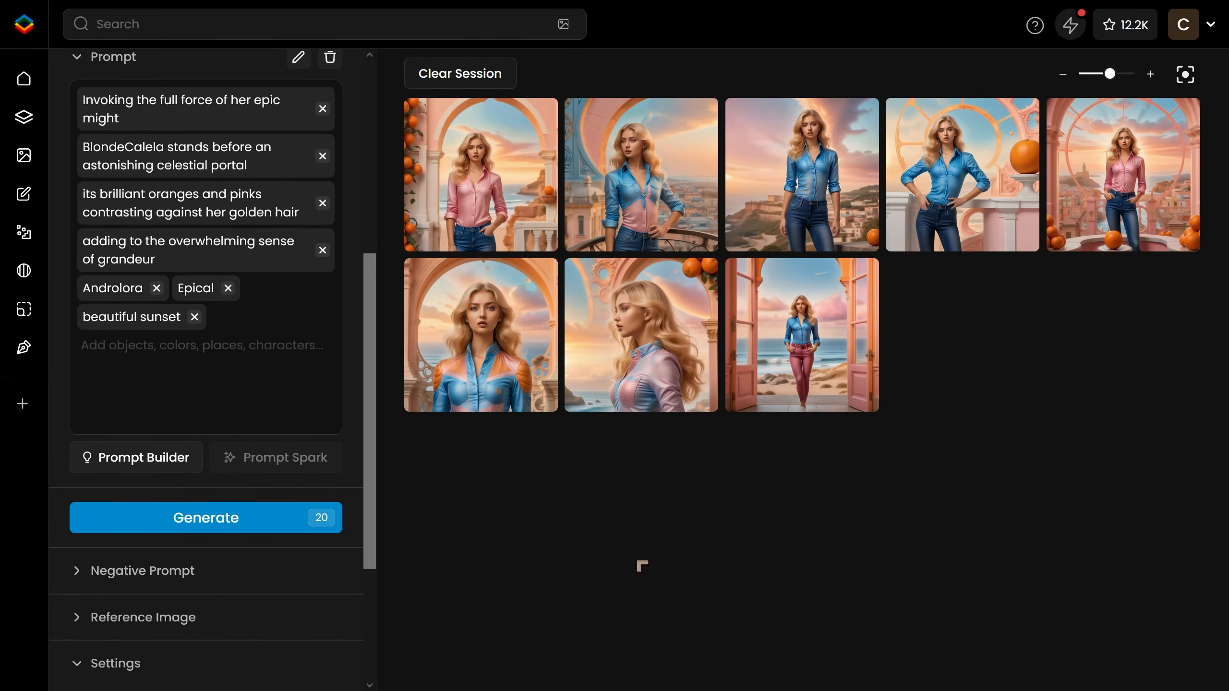
Open the latest generated image and browse back through the session's images.
{"action": "left_click", "coordinate": [822, 397]}
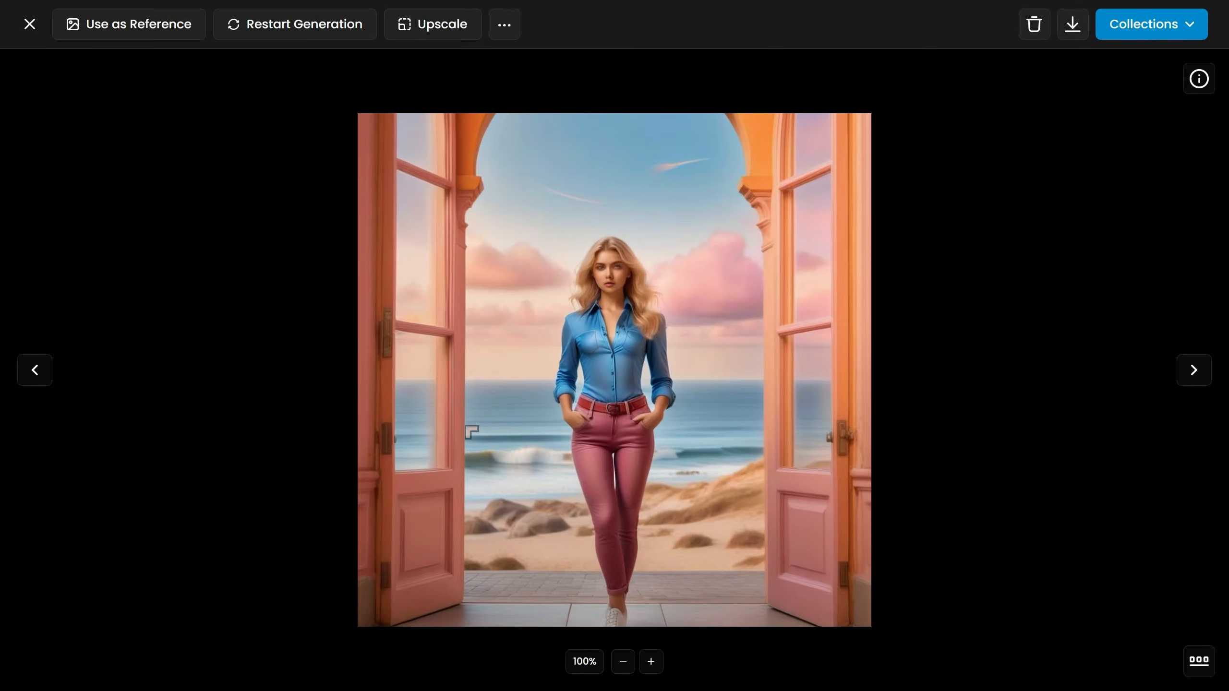
{"action": "left_click", "coordinate": [34, 370]}
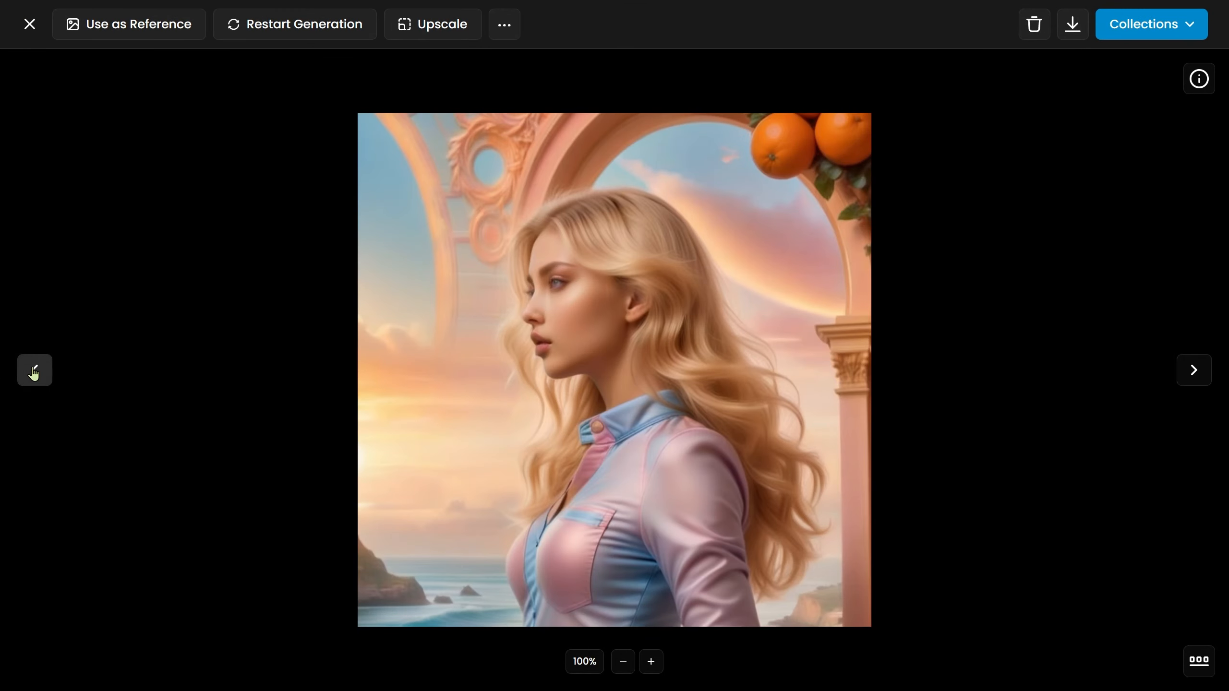
{"action": "left_click", "coordinate": [35, 370]}
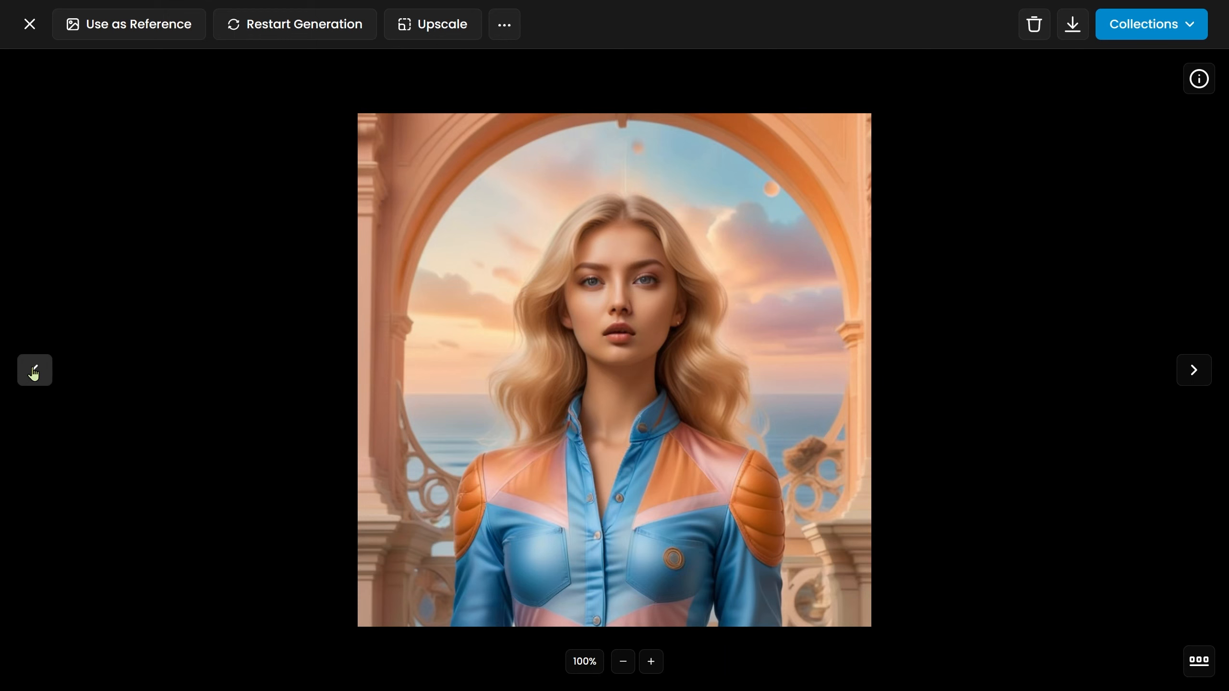
{"action": "left_click", "coordinate": [34, 370]}
{"action": "left_click", "coordinate": [34, 369]}
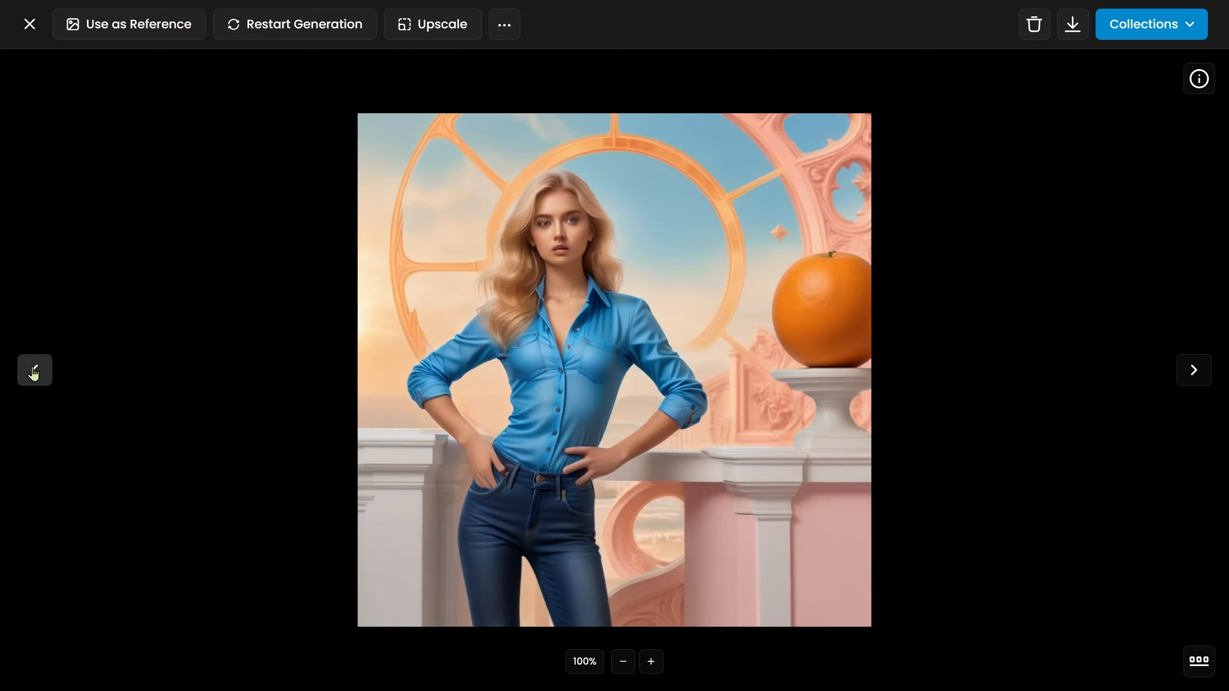
{"action": "left_click", "coordinate": [34, 370]}
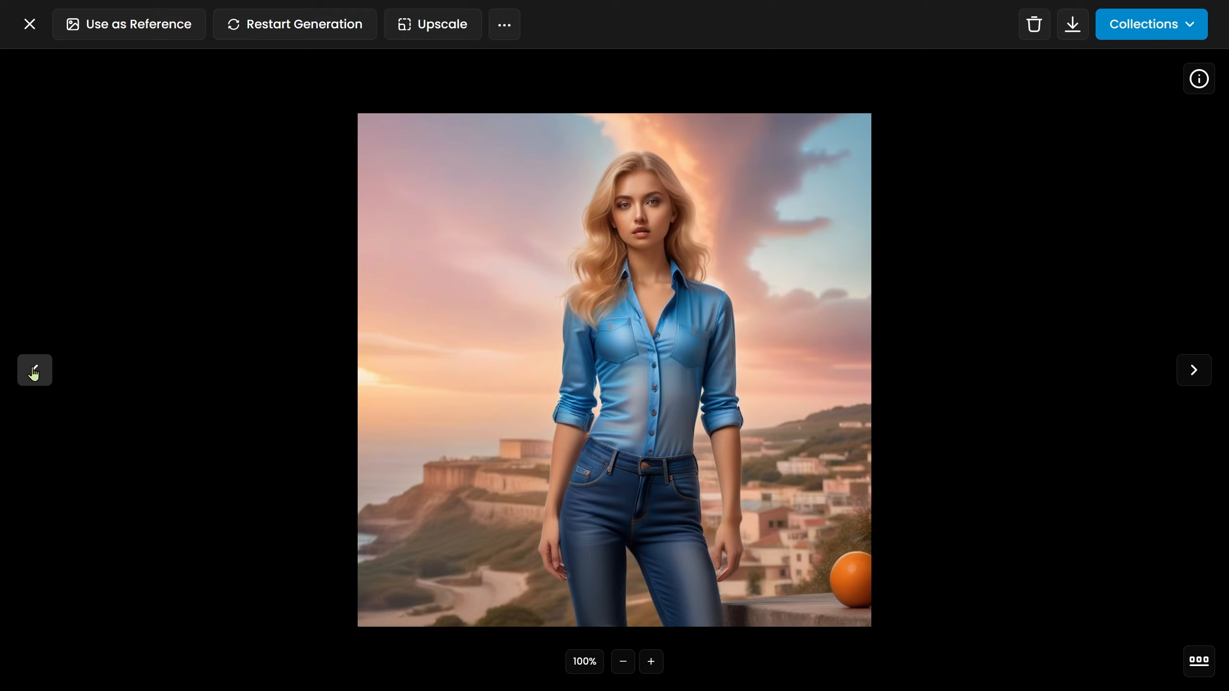
{"action": "left_click", "coordinate": [34, 372]}
{"action": "left_click", "coordinate": [34, 372]}
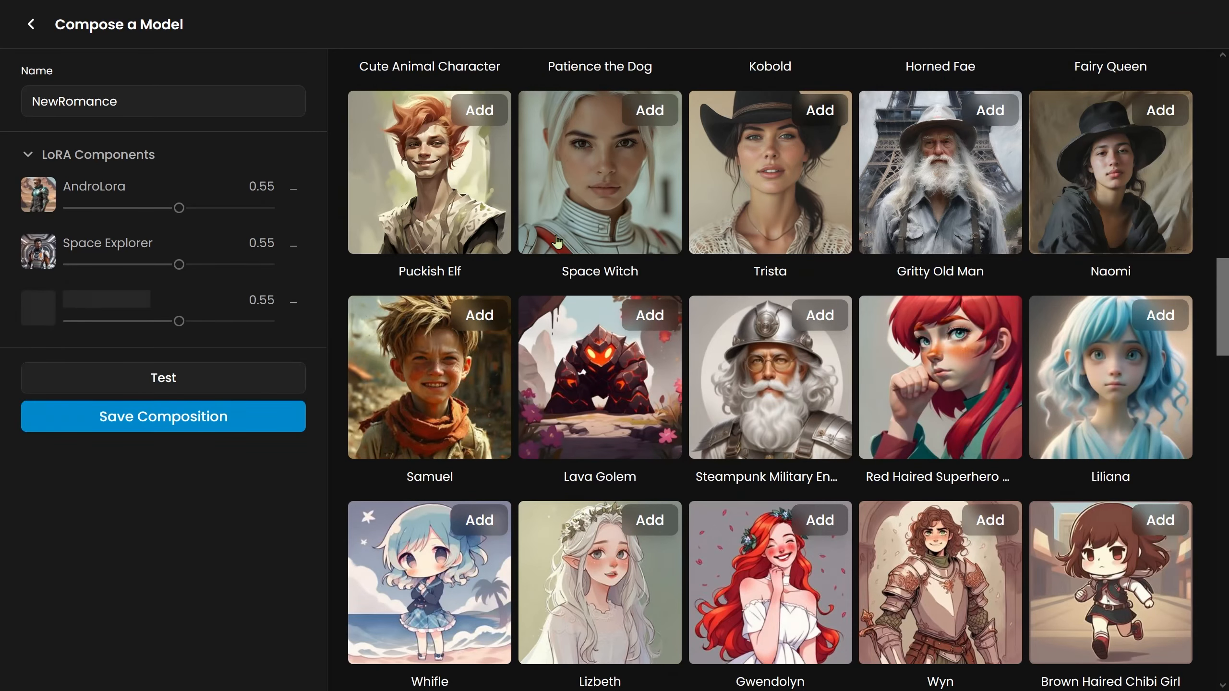
Test the NewRomance composition by generating images with it.
{"action": "left_click", "coordinate": [164, 378]}
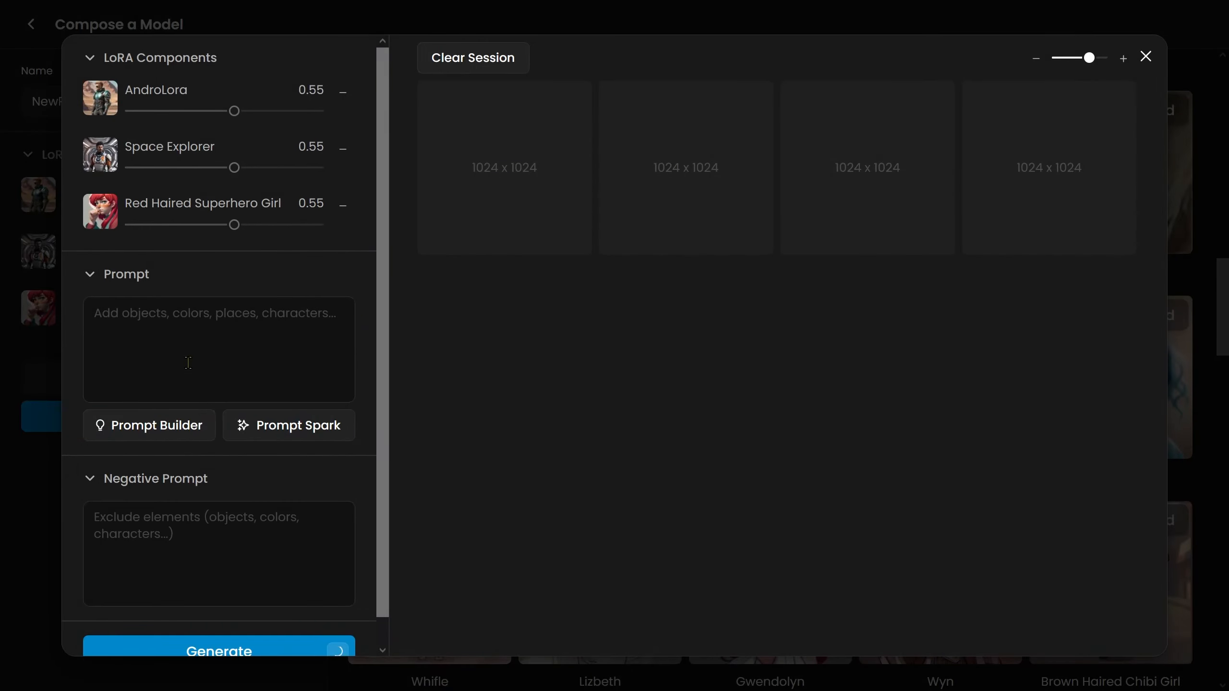
{"action": "left_click", "coordinate": [219, 647]}
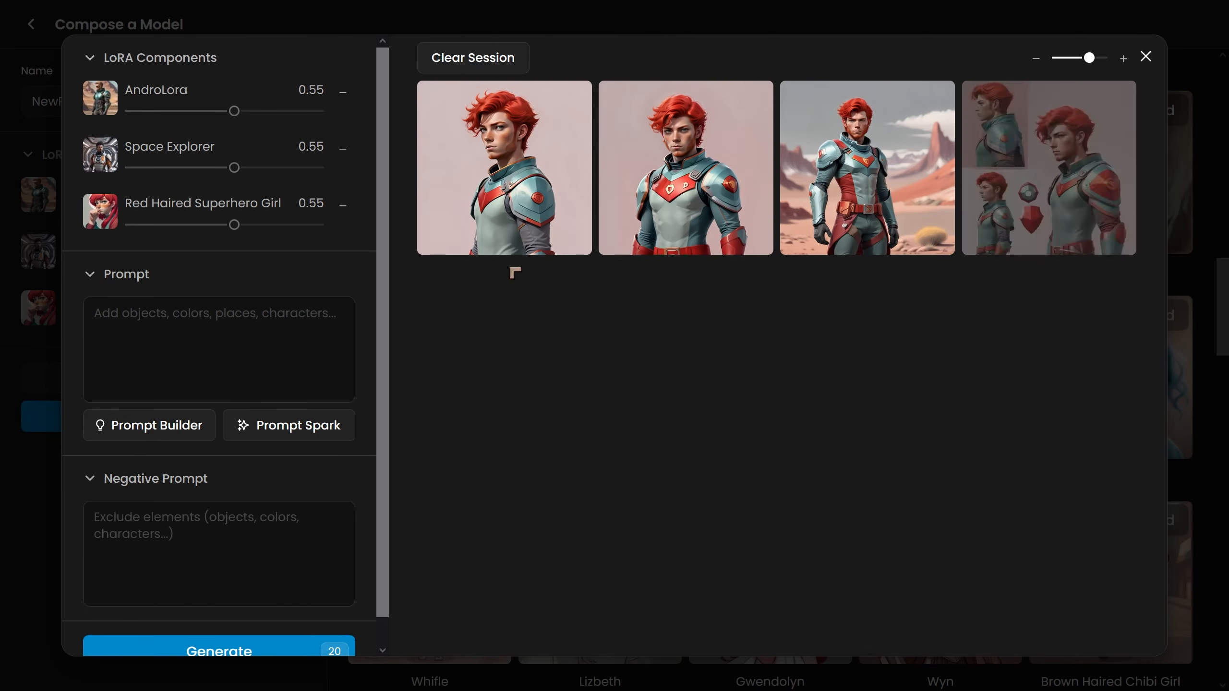
Open the test images and browse through them one by one.
{"action": "left_click", "coordinate": [510, 213]}
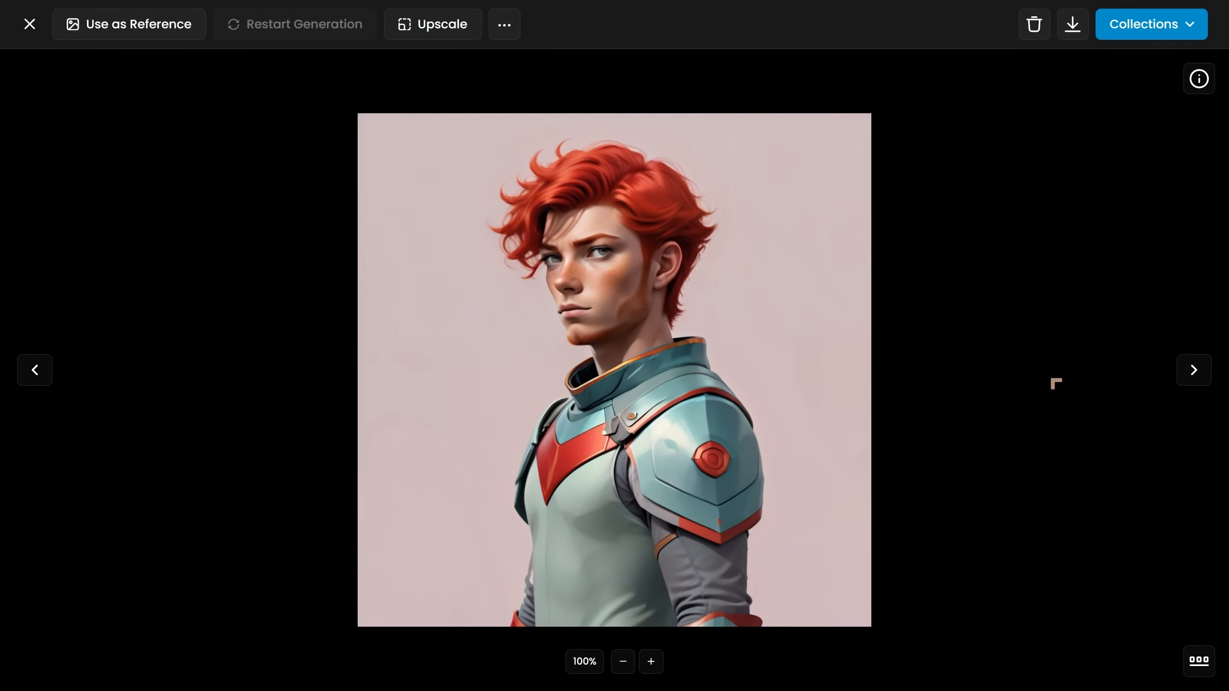
{"action": "left_click", "coordinate": [1191, 371]}
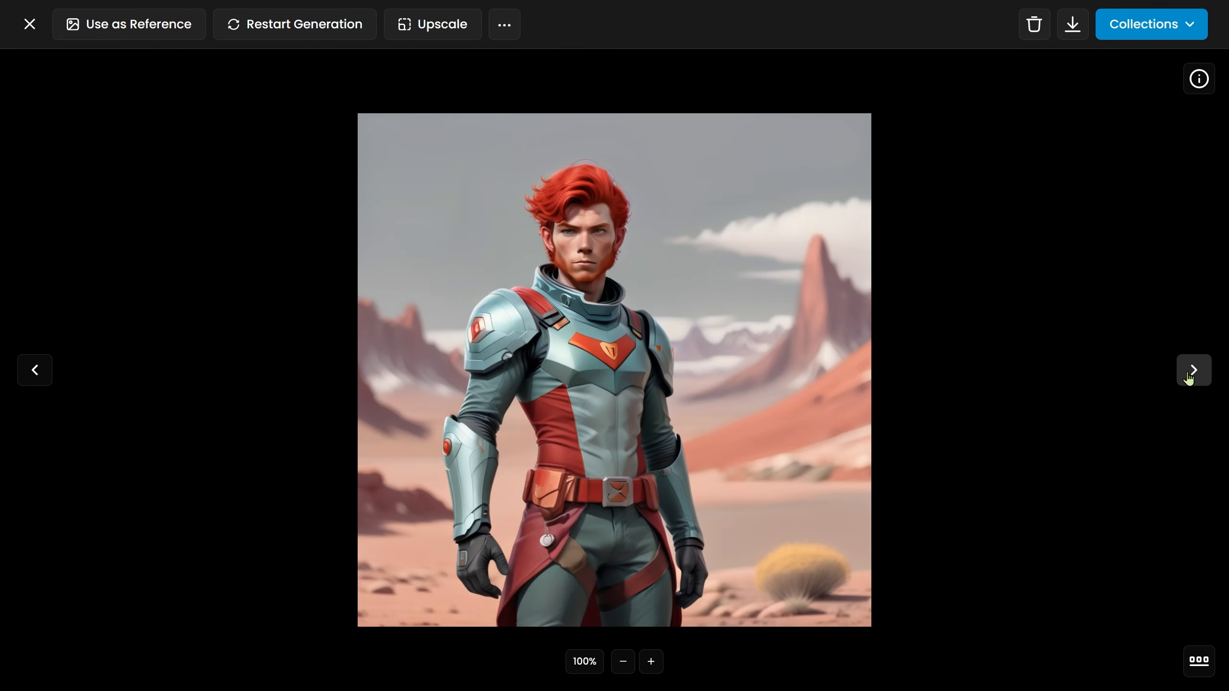
{"action": "left_click", "coordinate": [1192, 371]}
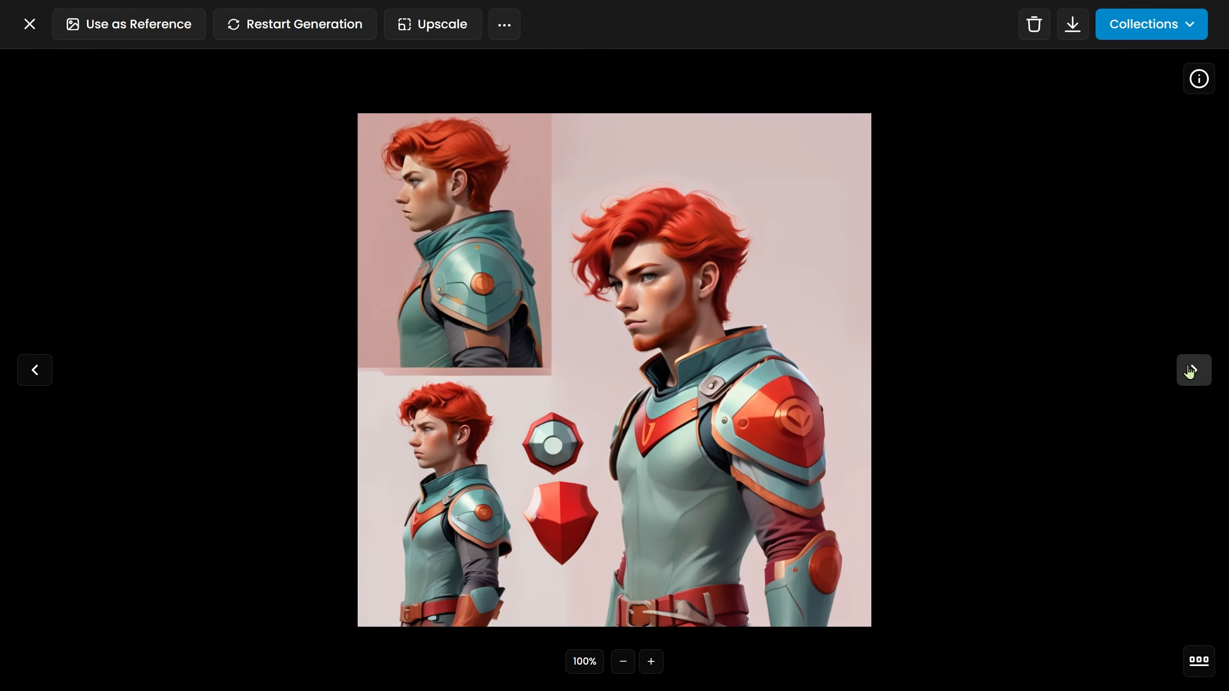
{"action": "left_click", "coordinate": [29, 24]}
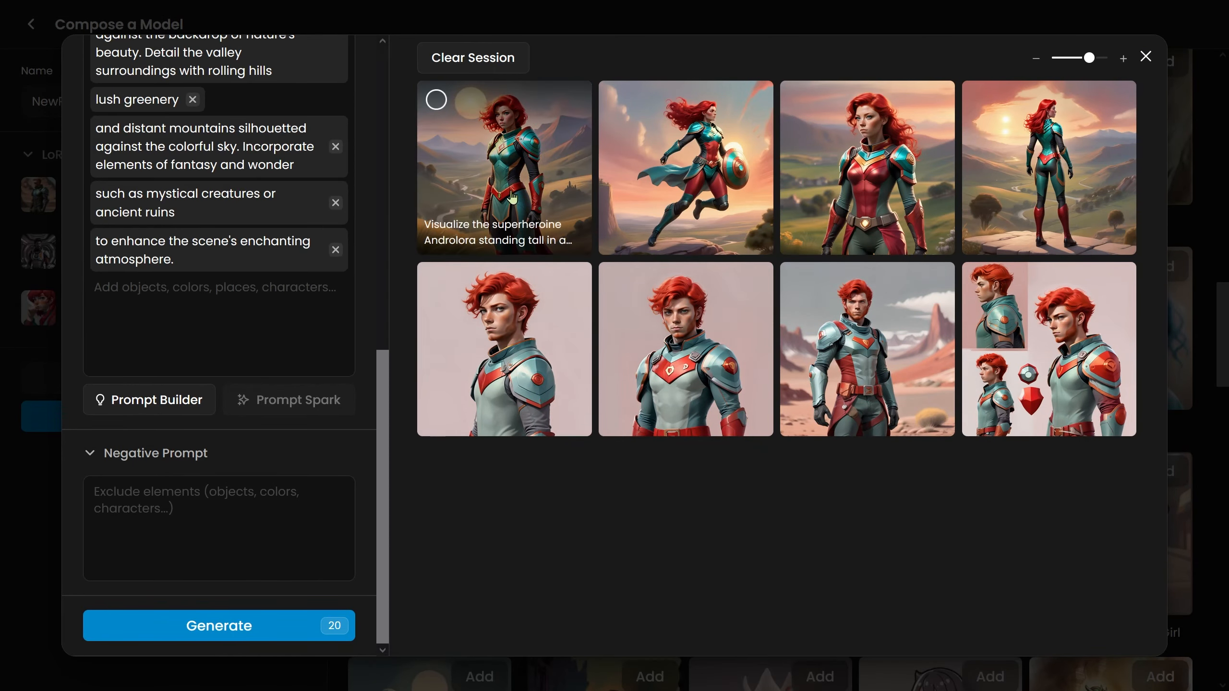
{"action": "left_click", "coordinate": [510, 176]}
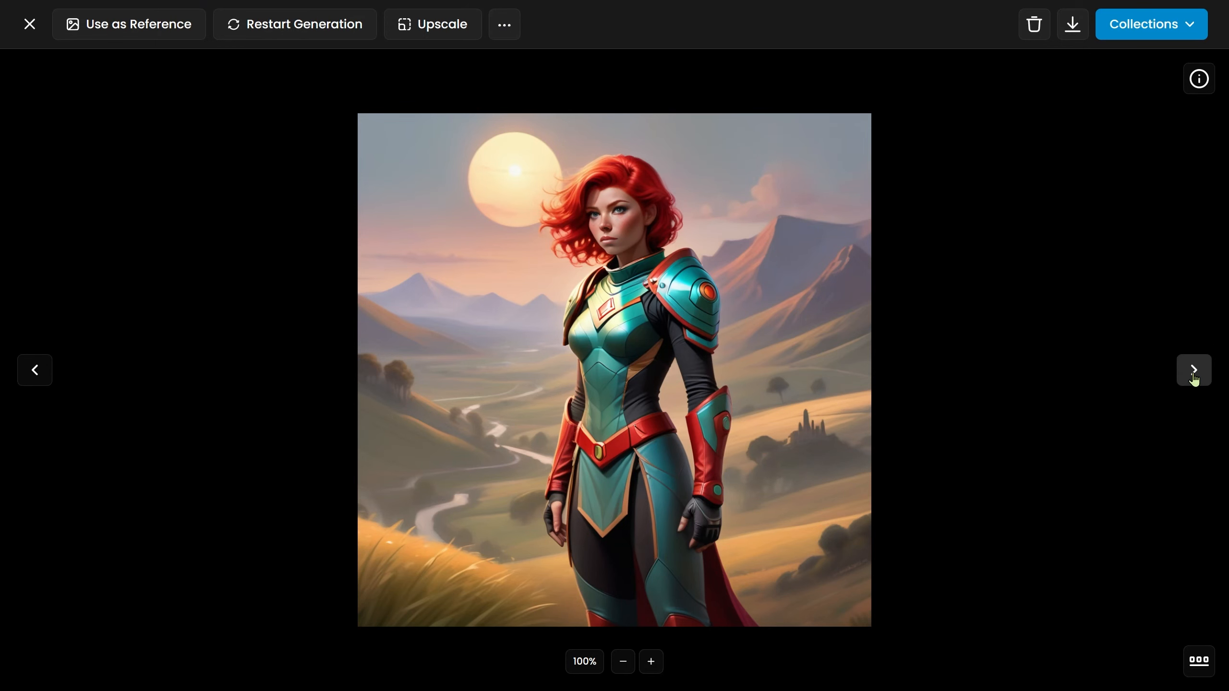
{"action": "left_click", "coordinate": [1193, 371]}
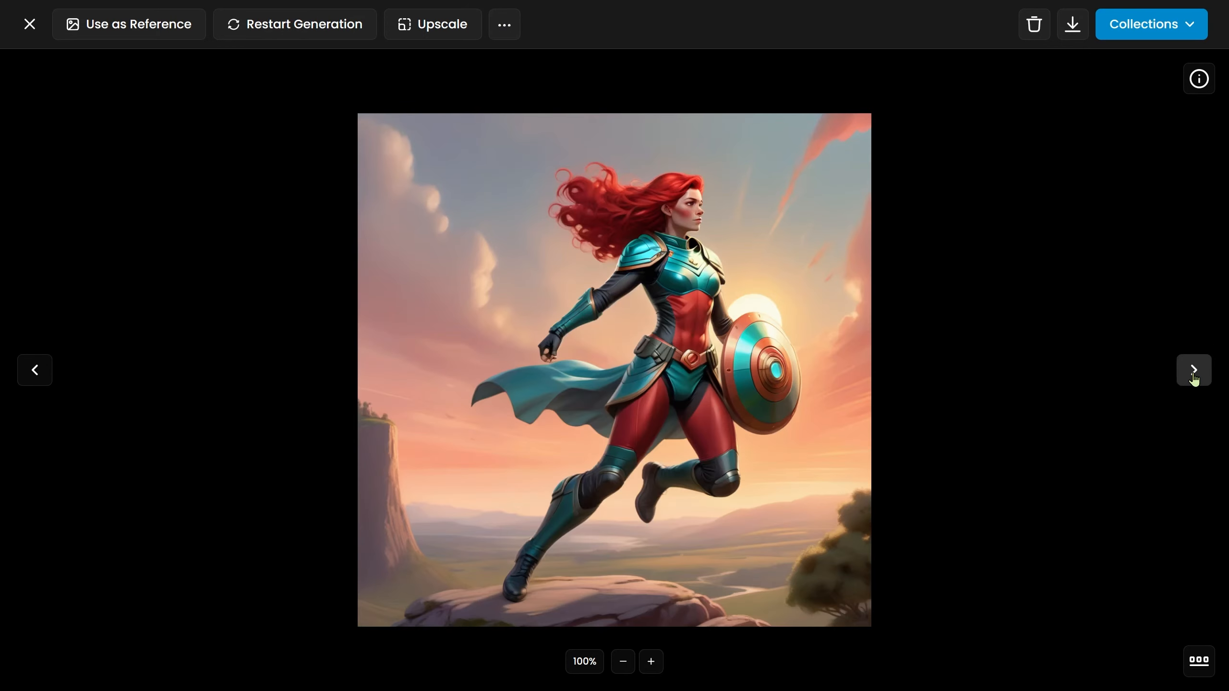
{"action": "left_click", "coordinate": [1193, 373]}
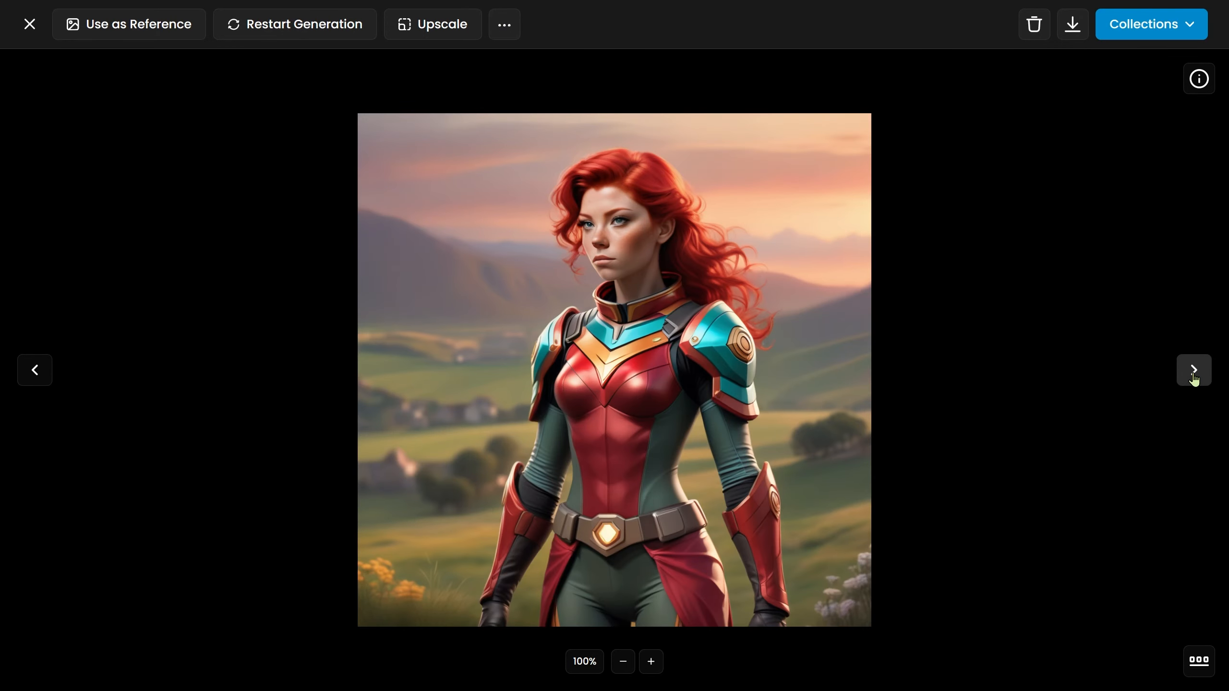
{"action": "left_click", "coordinate": [1193, 373]}
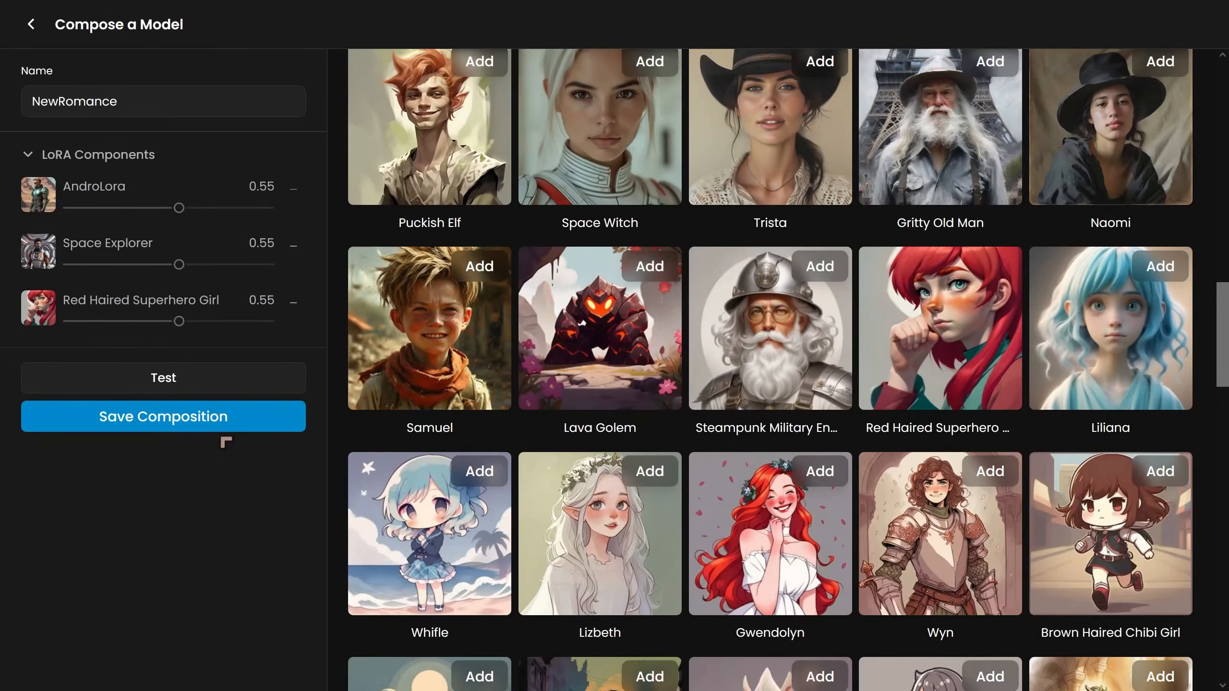
Set AndroLora's weight to 0.70 and Red Haired Superhero Girl's to 0.40, then save the composition.
{"action": "left_click_drag", "start_coordinate": [179, 207], "coordinate": [210, 208]}
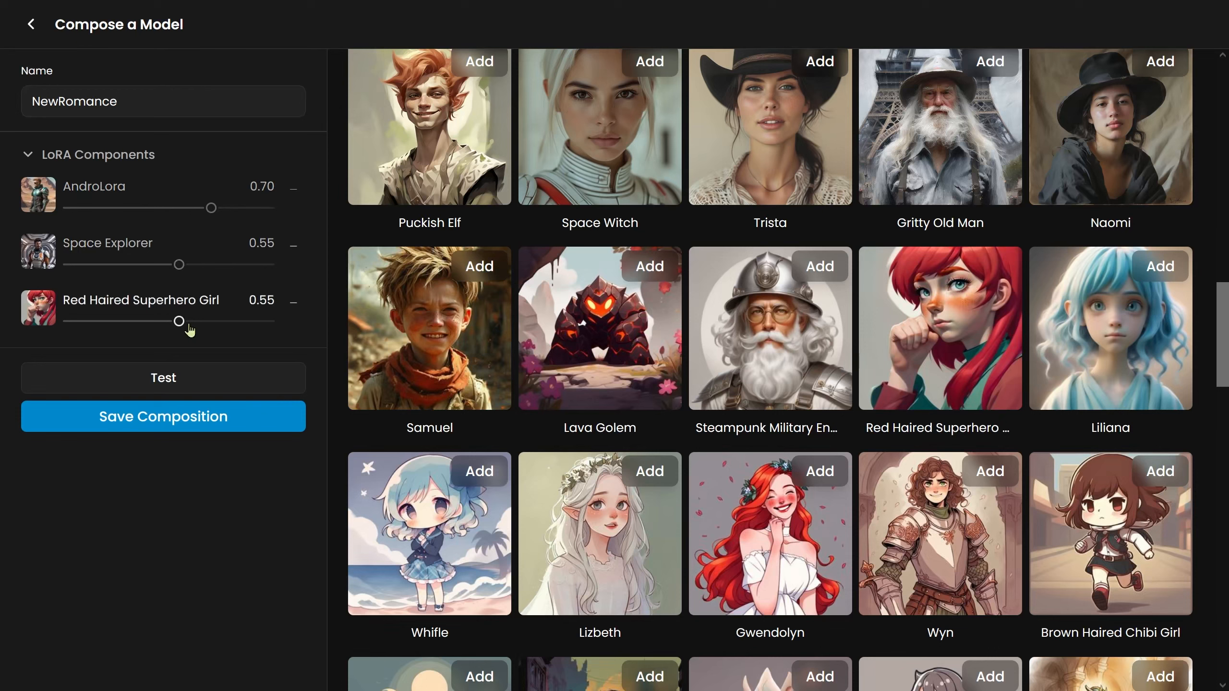
{"action": "left_click_drag", "start_coordinate": [162, 324], "coordinate": [158, 322]}
{"action": "left_click", "coordinate": [159, 416]}
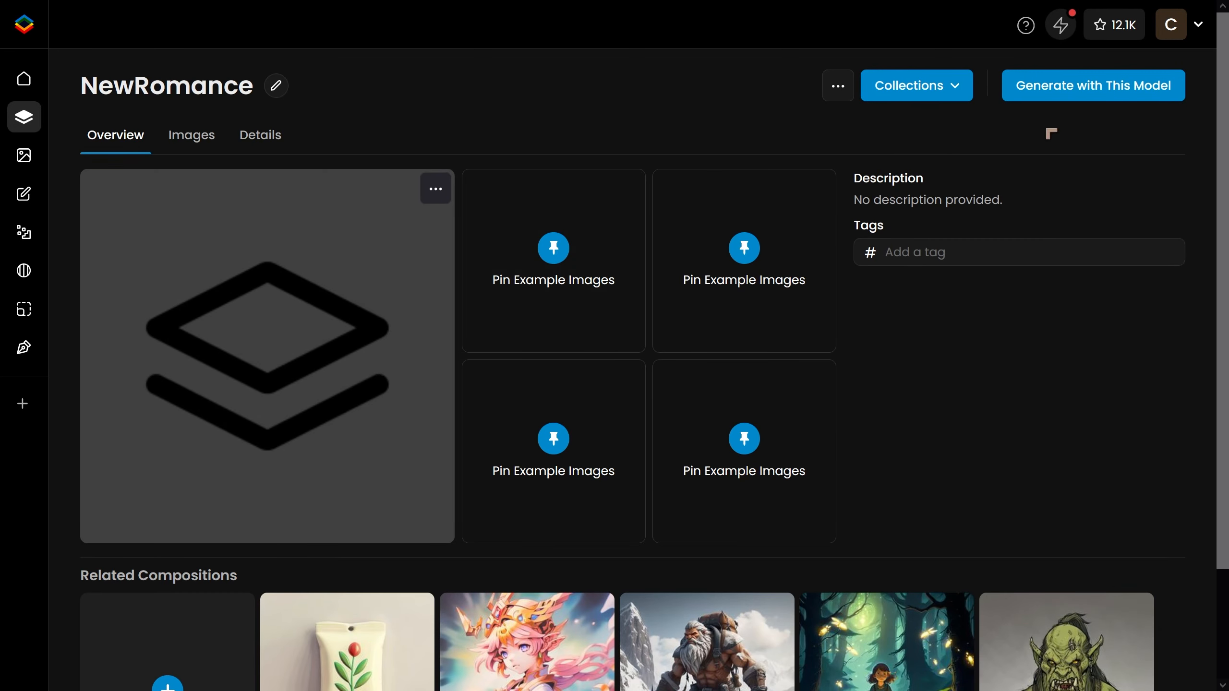
Open image generation with the saved NewRomance composition.
{"action": "left_click", "coordinate": [1045, 94]}
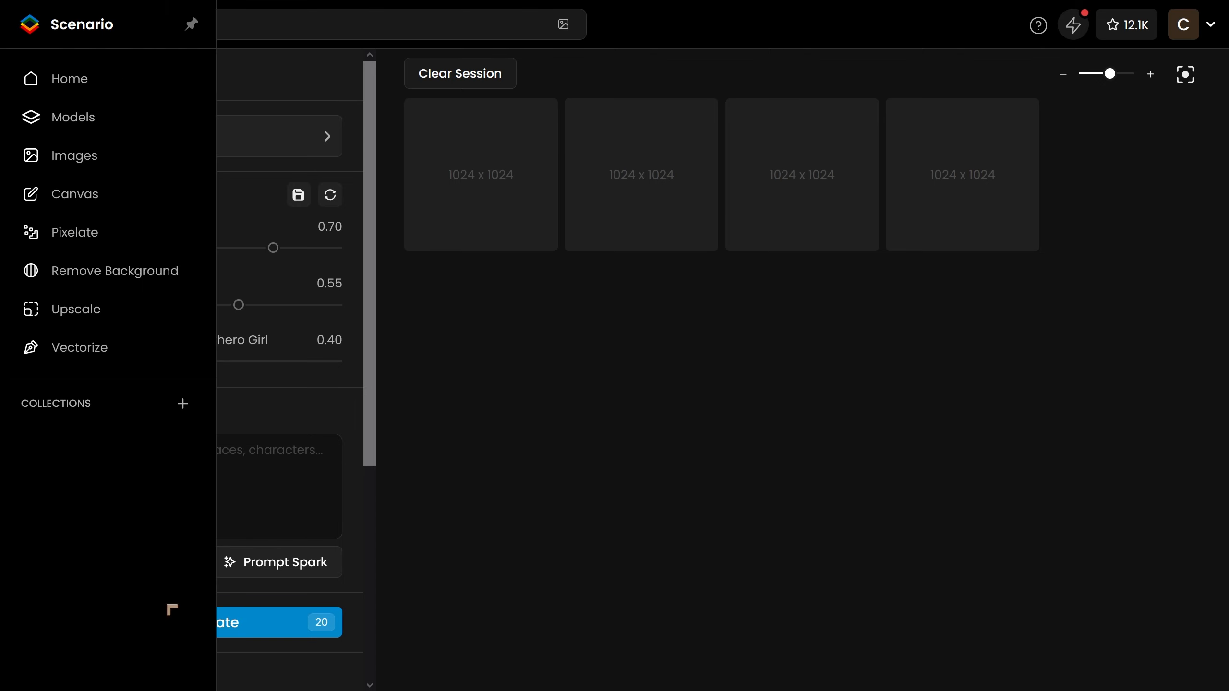
{"action": "left_click", "coordinate": [186, 501]}
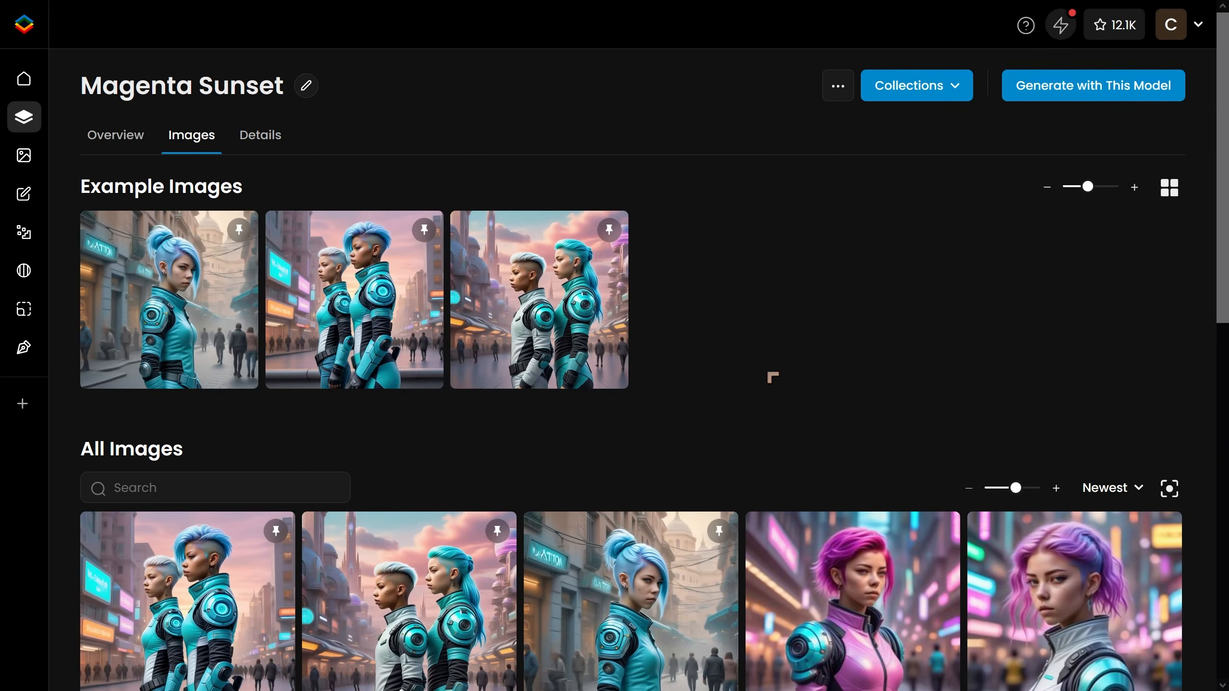
Scroll through the Magenta Sunset model's image gallery.
{"action": "scroll", "coordinate": [744, 333], "scroll_direction": "down", "scroll_amount": 5}
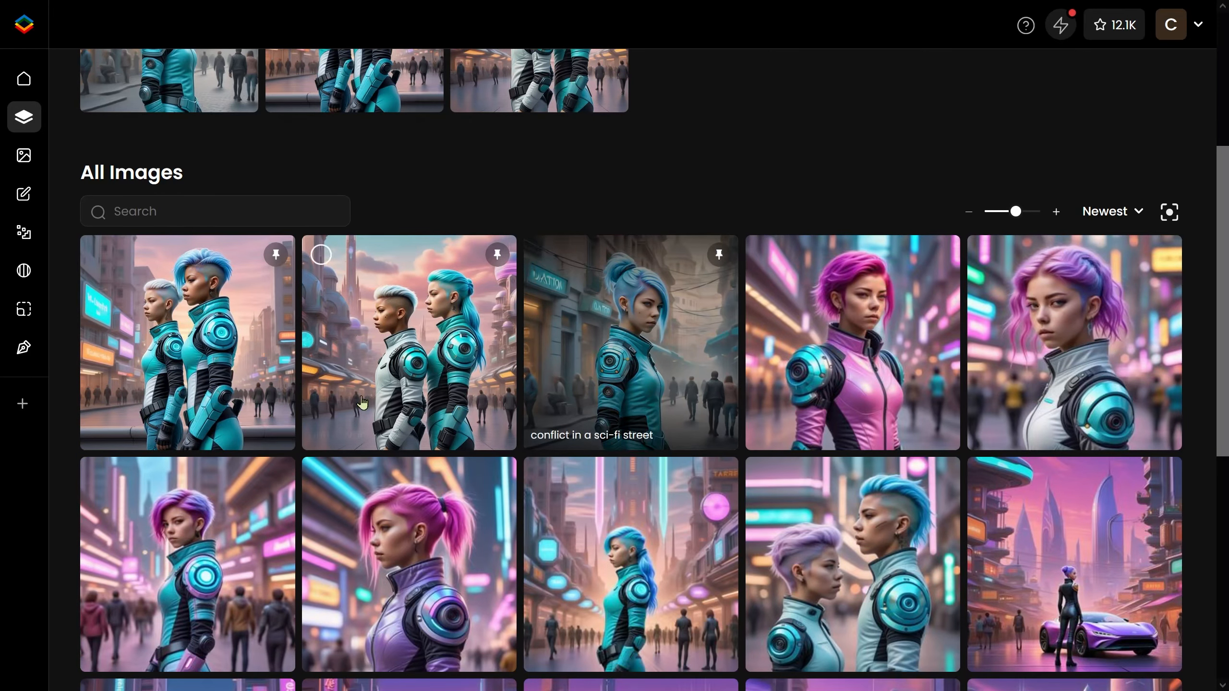
{"action": "scroll", "coordinate": [187, 366], "scroll_direction": "down", "scroll_amount": 2}
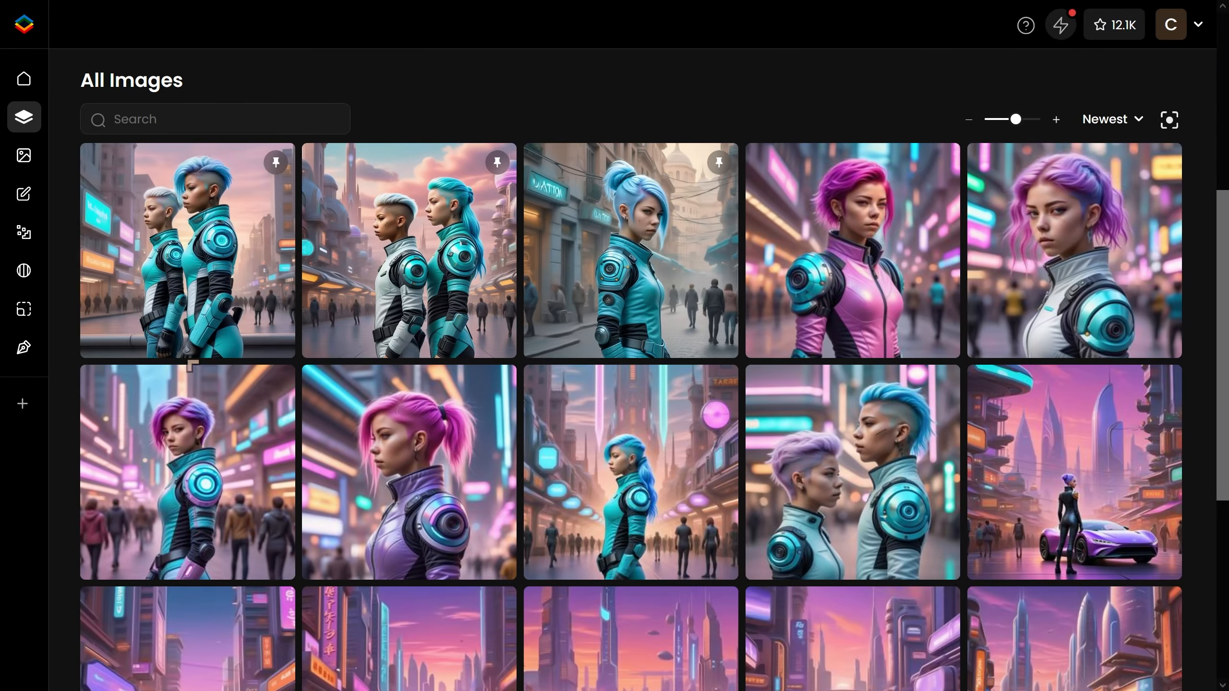
{"action": "scroll", "coordinate": [191, 366], "scroll_direction": "down", "scroll_amount": 4}
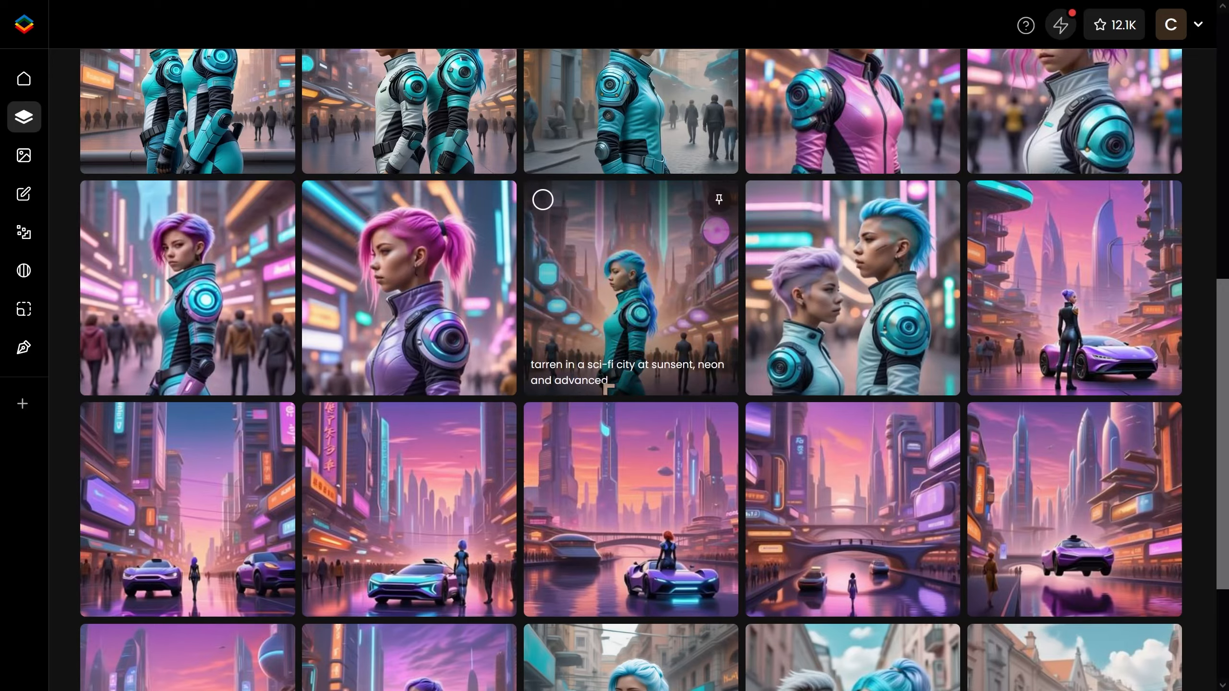
{"action": "scroll", "coordinate": [607, 388], "scroll_direction": "down", "scroll_amount": 5}
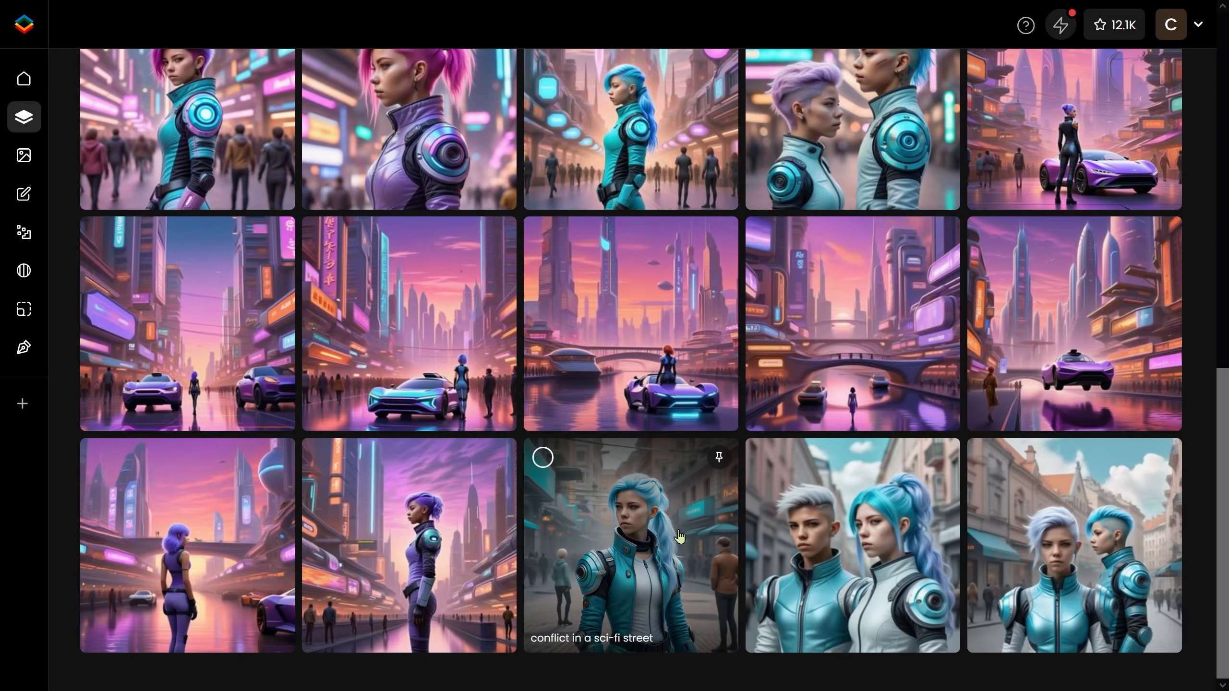
{"action": "scroll", "coordinate": [493, 493], "scroll_direction": "up", "scroll_amount": 10}
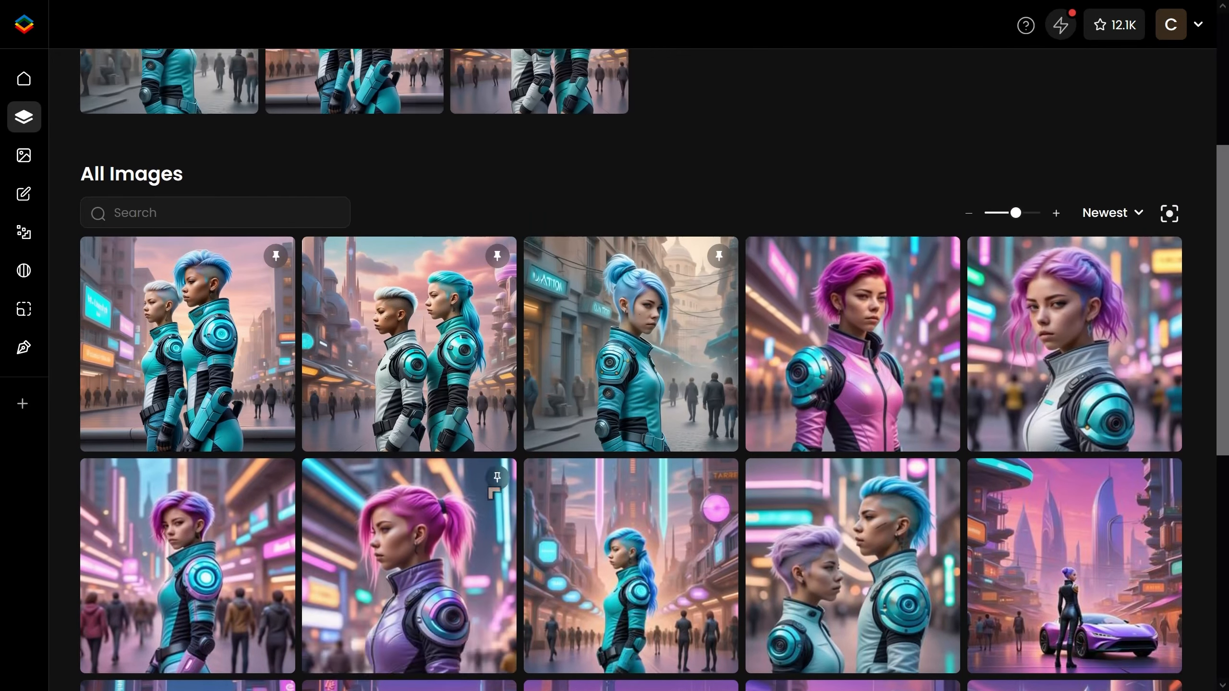
Open individual images from the Magenta Sunset gallery to view them full size.
{"action": "scroll", "coordinate": [905, 315], "scroll_direction": "up", "scroll_amount": 6}
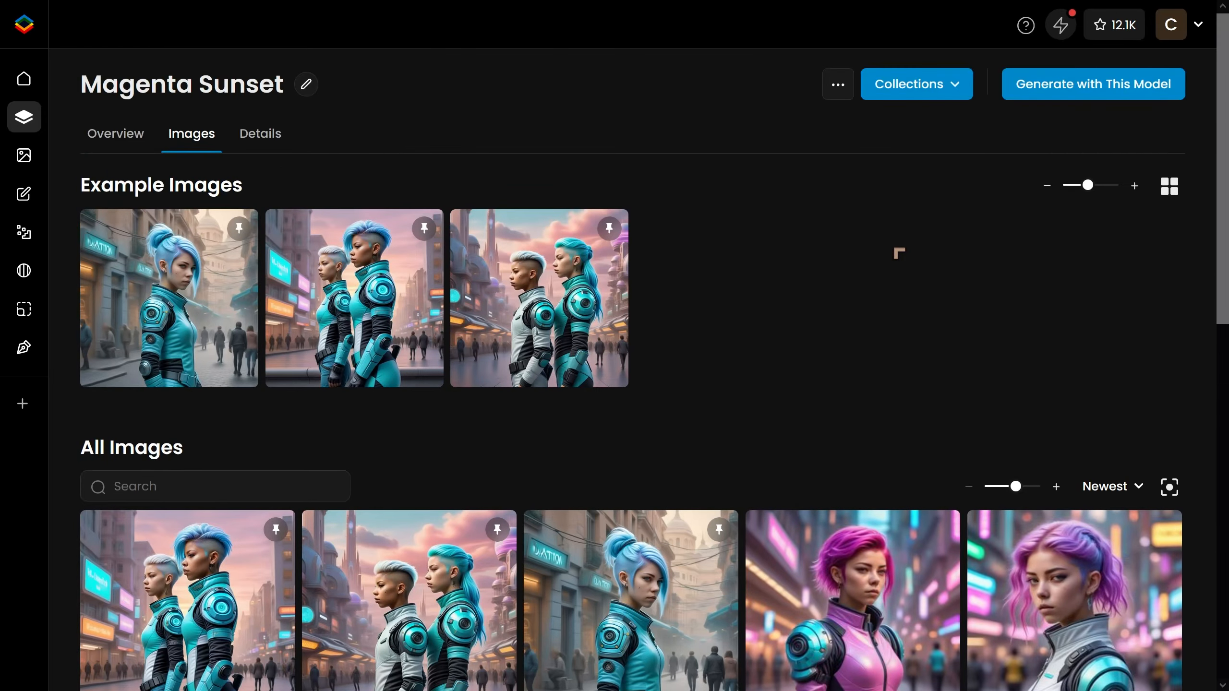
{"action": "scroll", "coordinate": [807, 266], "scroll_direction": "down", "scroll_amount": 6}
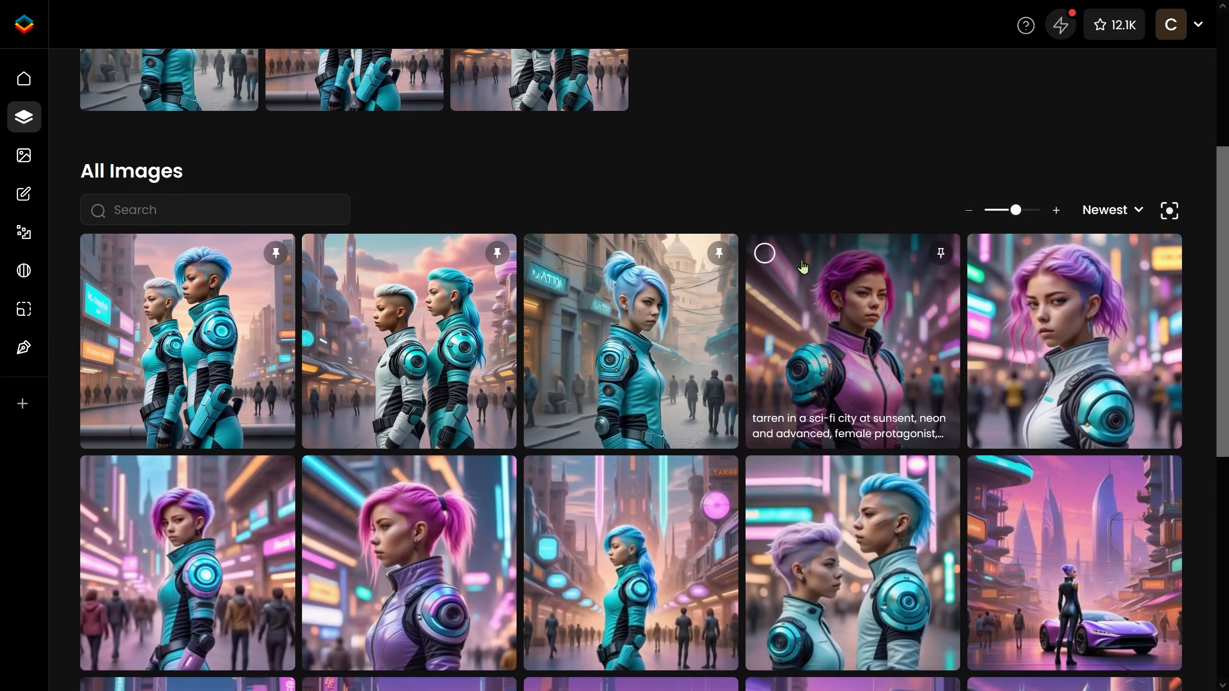
{"action": "left_click", "coordinate": [1070, 350]}
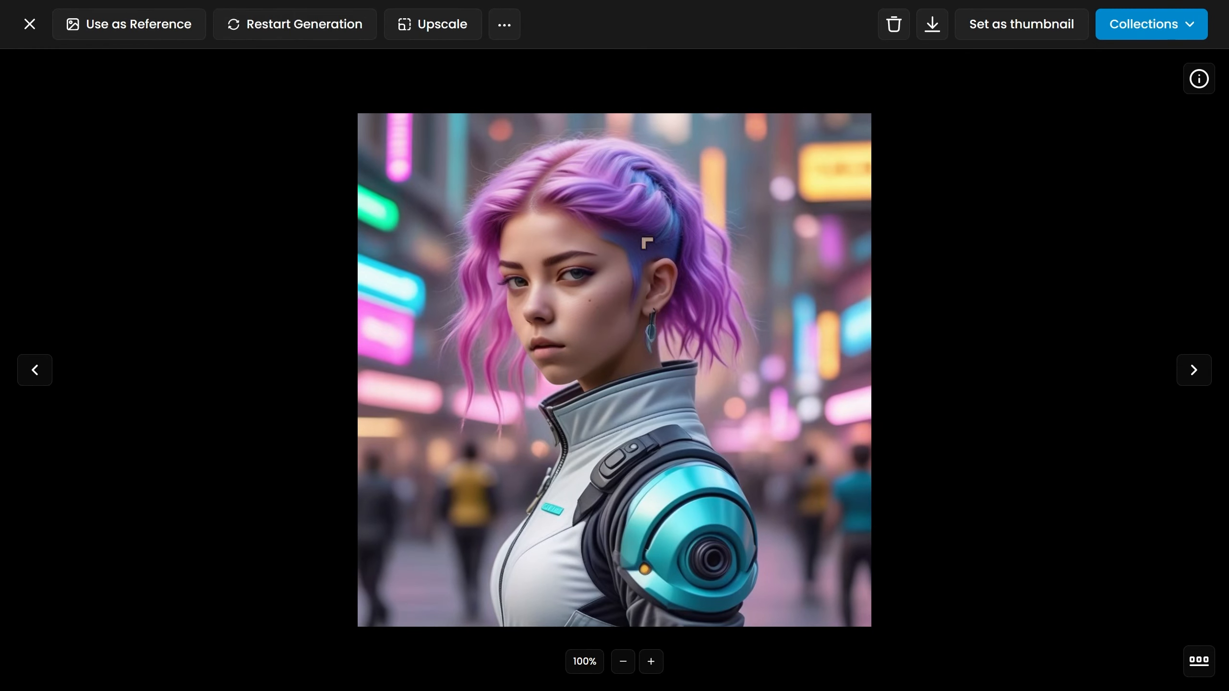
{"action": "left_click", "coordinate": [30, 24]}
{"action": "scroll", "coordinate": [319, 290], "scroll_direction": "down", "scroll_amount": 5}
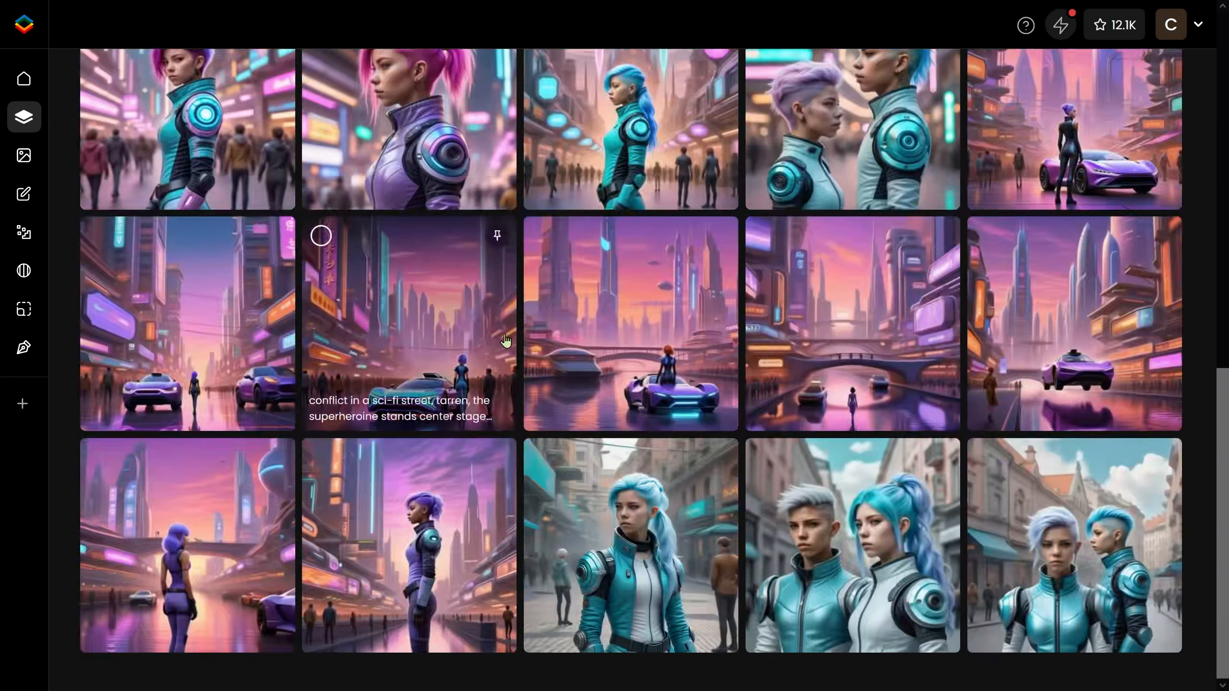
{"action": "scroll", "coordinate": [557, 362], "scroll_direction": "up", "scroll_amount": 4}
{"action": "left_click", "coordinate": [244, 330]}
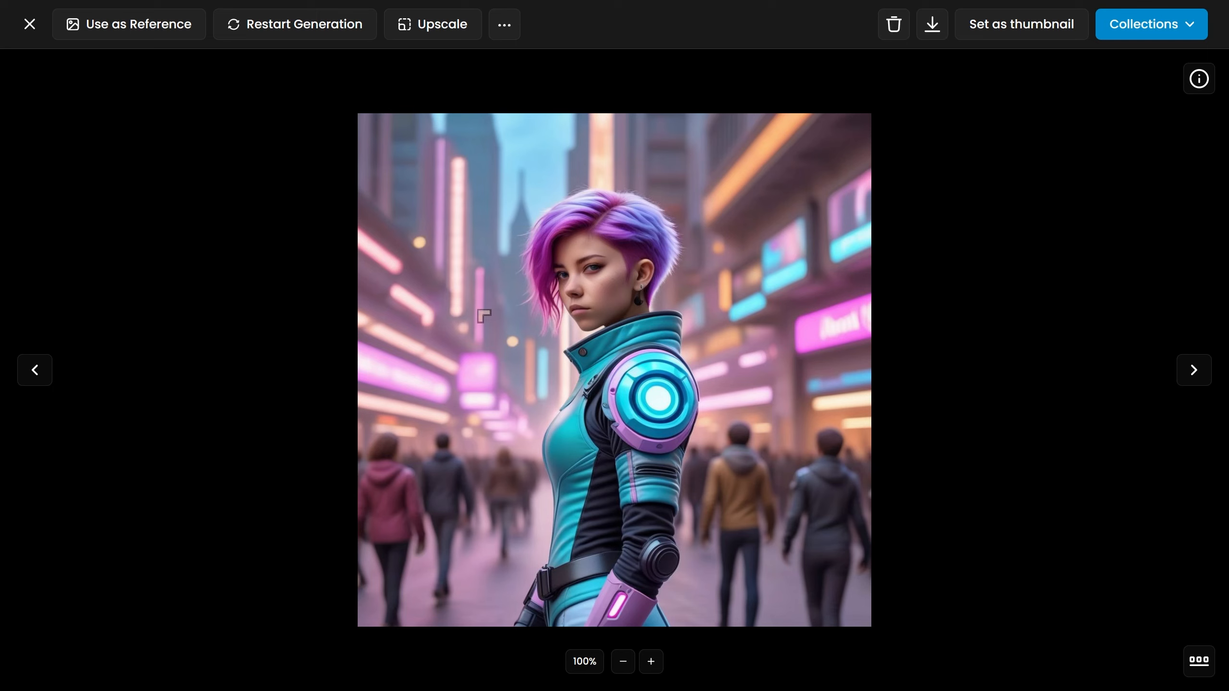
{"action": "left_click", "coordinate": [507, 35]}
{"action": "left_click", "coordinate": [192, 200]}
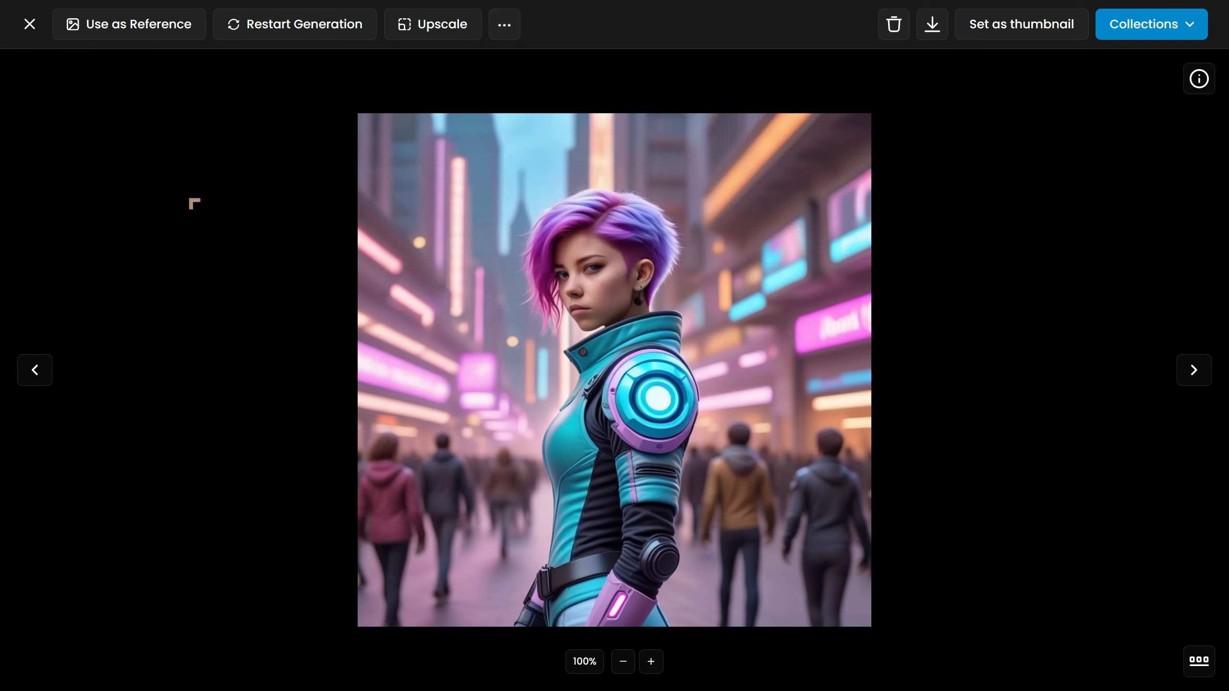